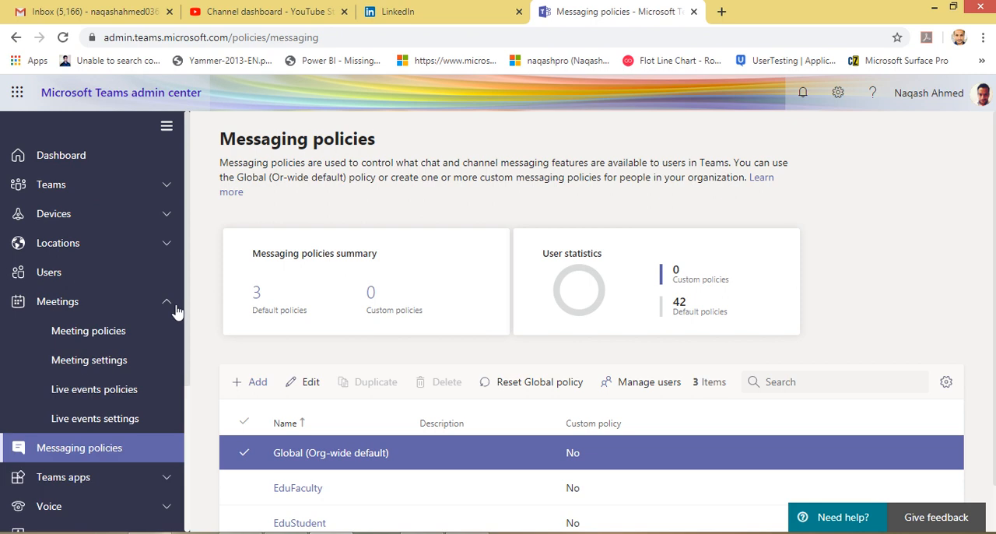
Open the Global (Org-wide default) messaging policy in the Teams admin center and look through its settings
left_click(172, 305)
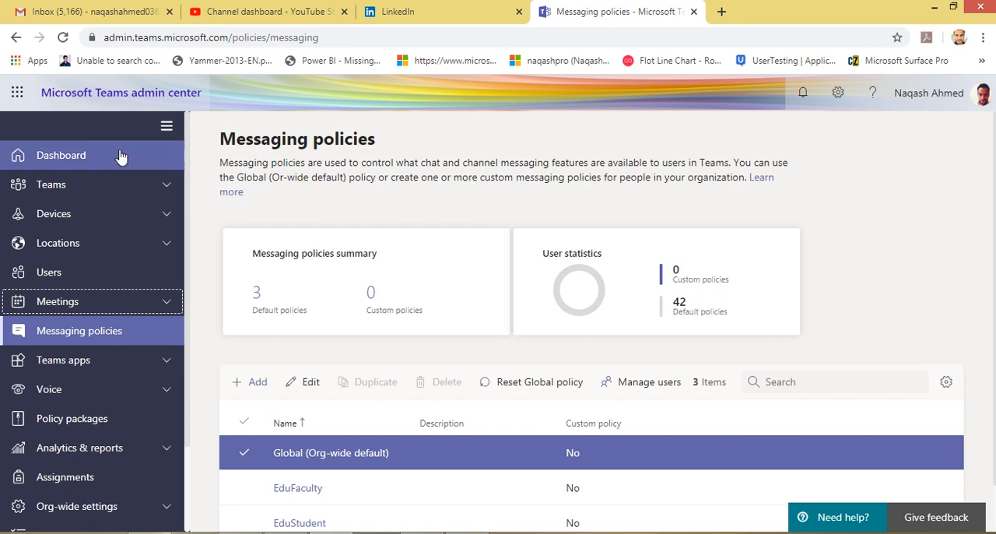
left_click(98, 307)
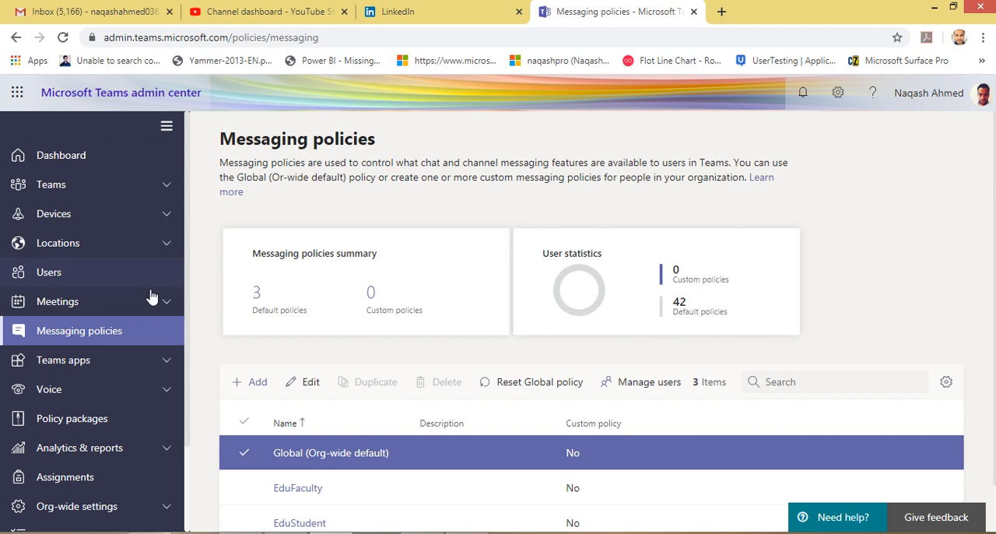
scroll(186, 296, "down", 1)
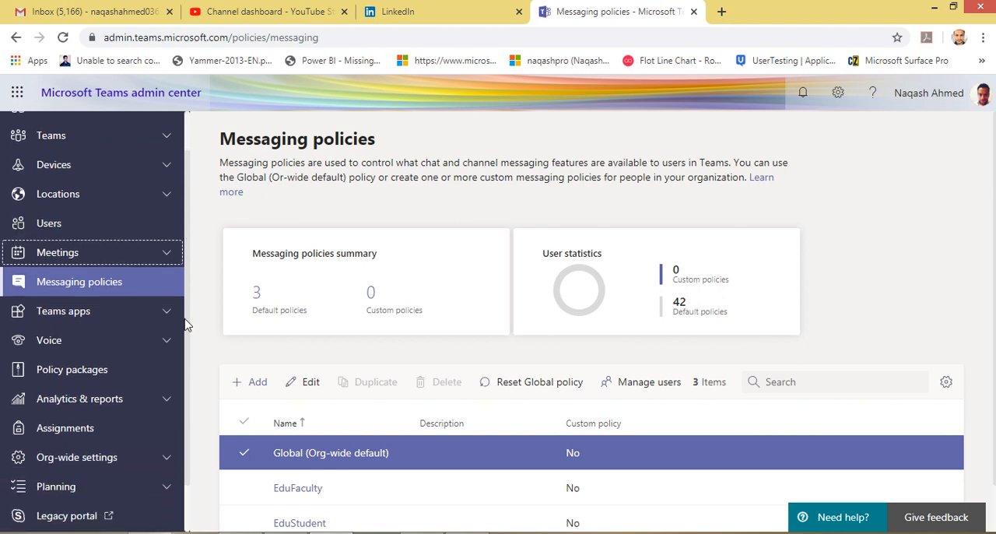
left_click(109, 290)
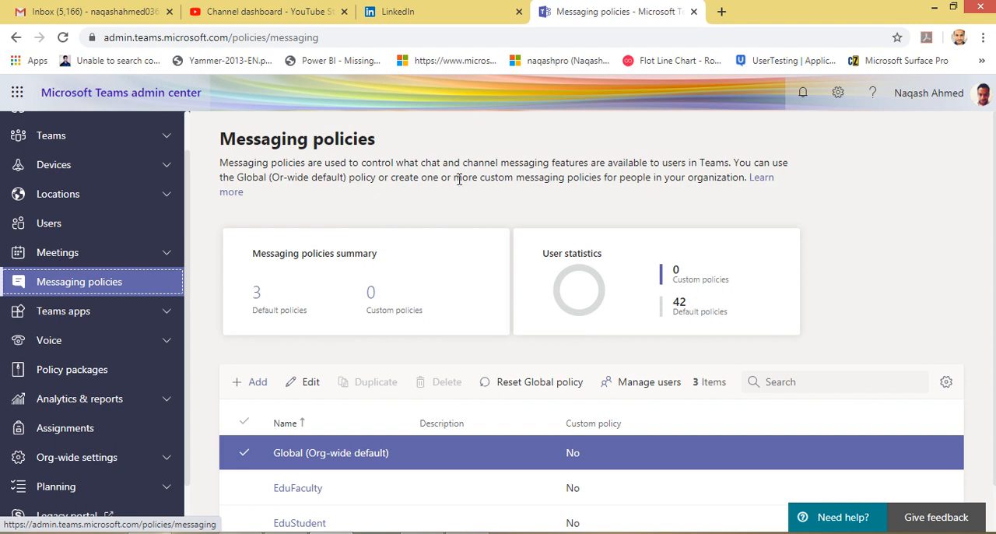
scroll(459, 179, "down", 1)
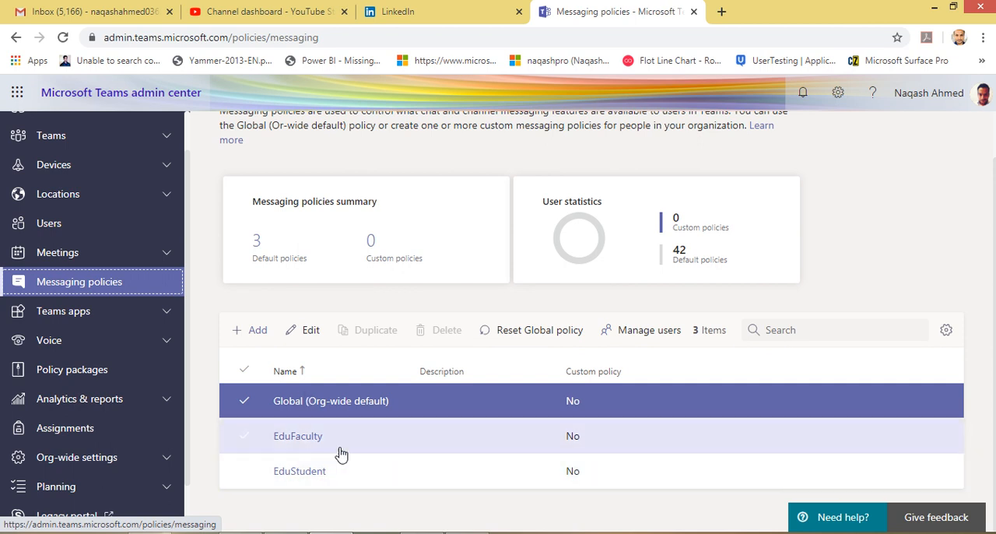
left_click(307, 402)
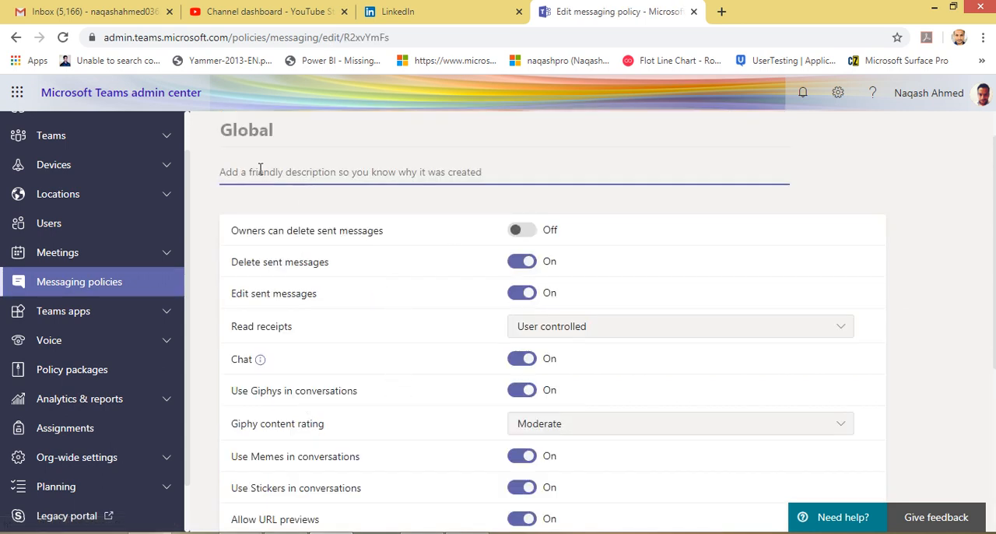
scroll(328, 286, "down", 1)
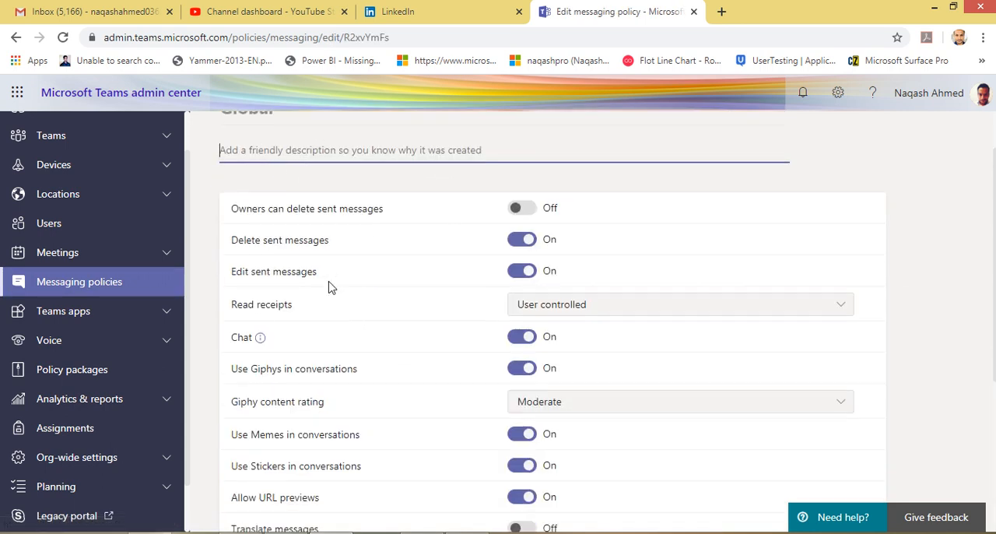
scroll(391, 304, "down", 3)
scroll(391, 304, "up", 5)
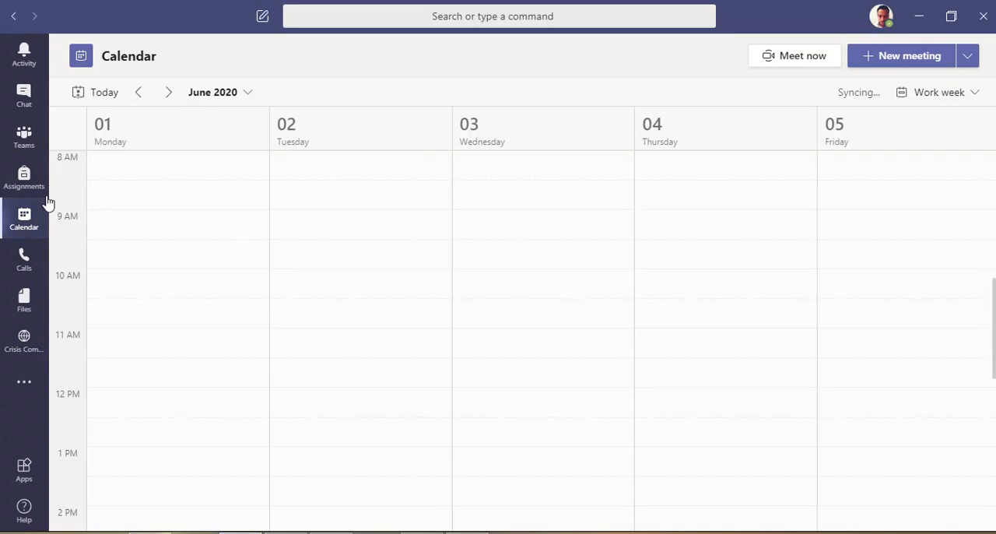
Switch to the Teams desktop app and look through the General channel posts of the Notch 365 Education team
left_click(24, 134)
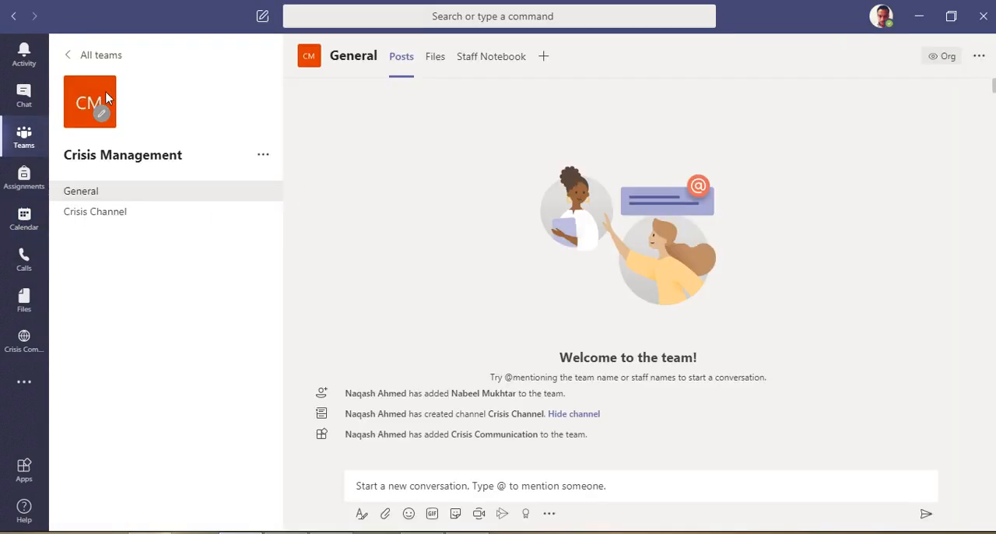
left_click(76, 56)
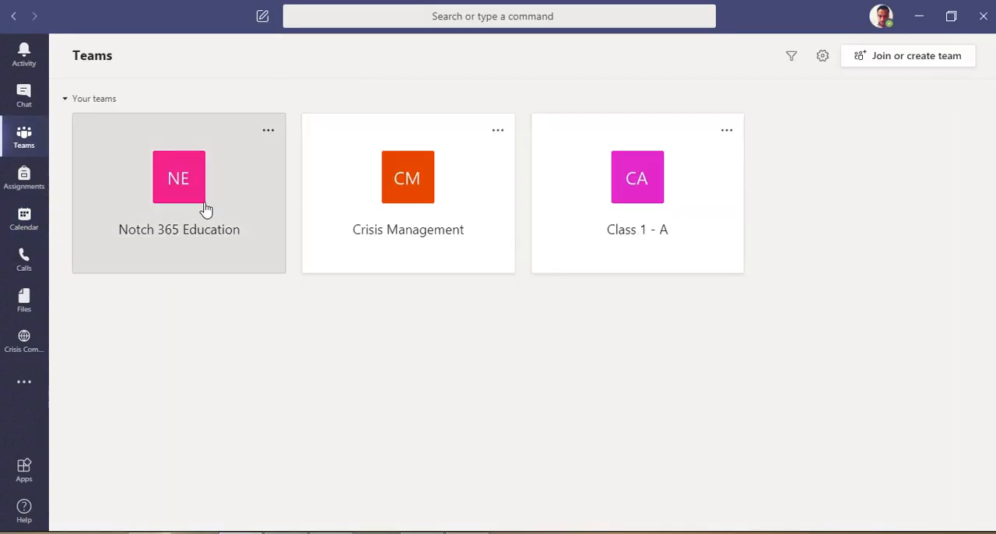
left_click(269, 223)
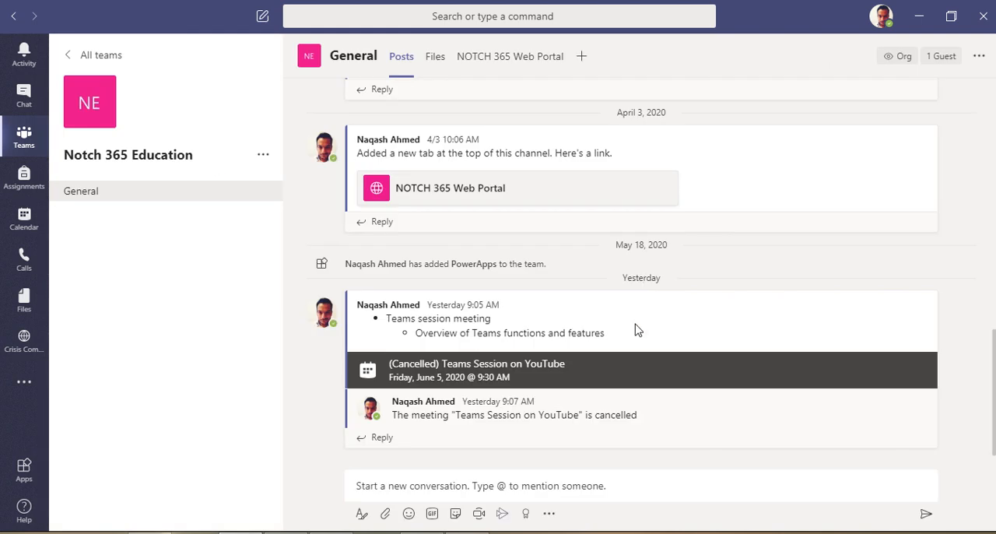
scroll(886, 292, "up", 5)
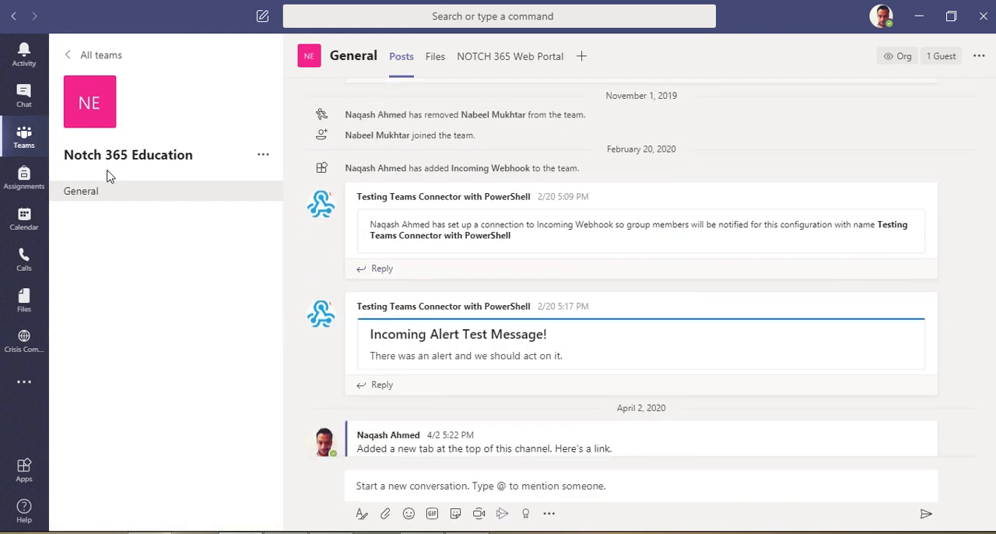
Delete the Crisis Communication tab post from the Crisis Channel of the Crisis Management team
left_click(66, 56)
left_click(402, 223)
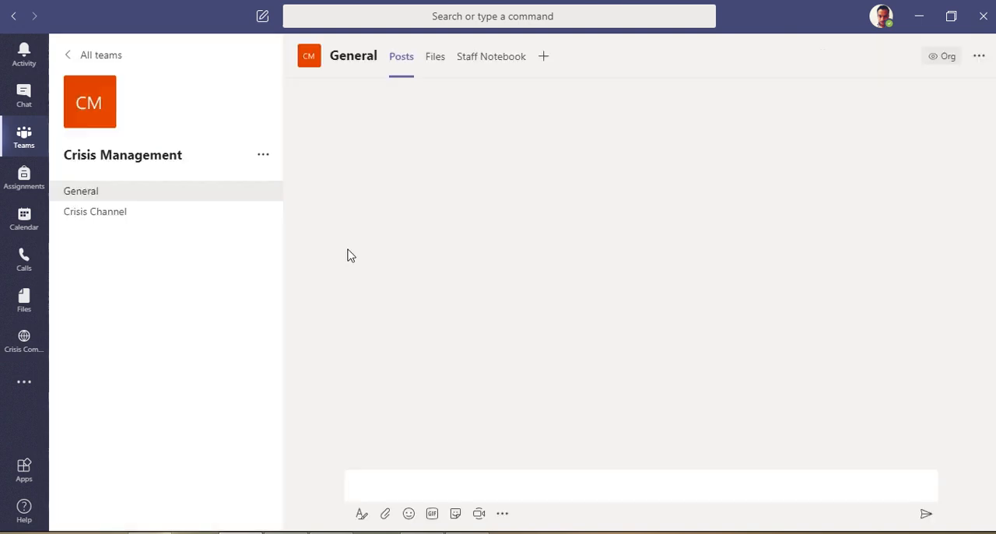
left_click(115, 217)
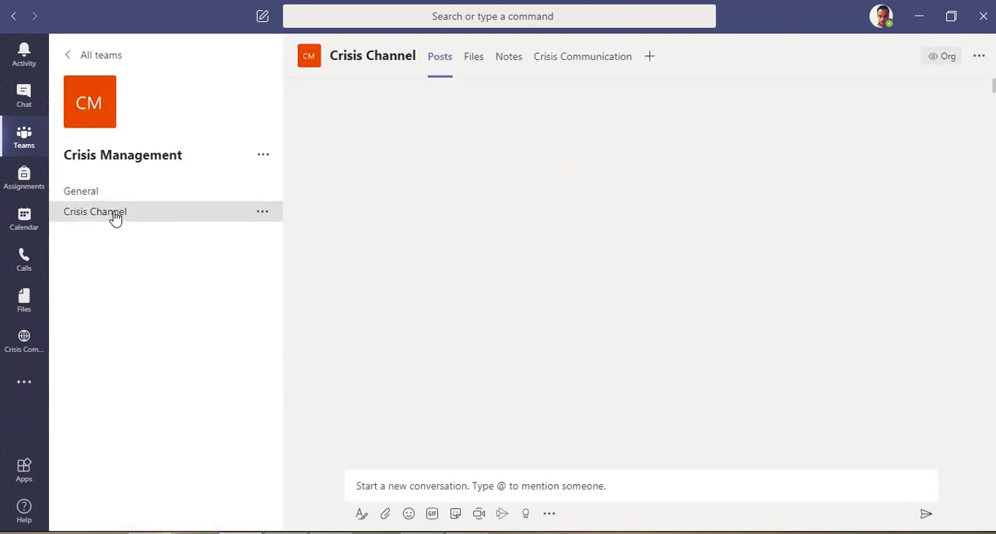
left_click(923, 333)
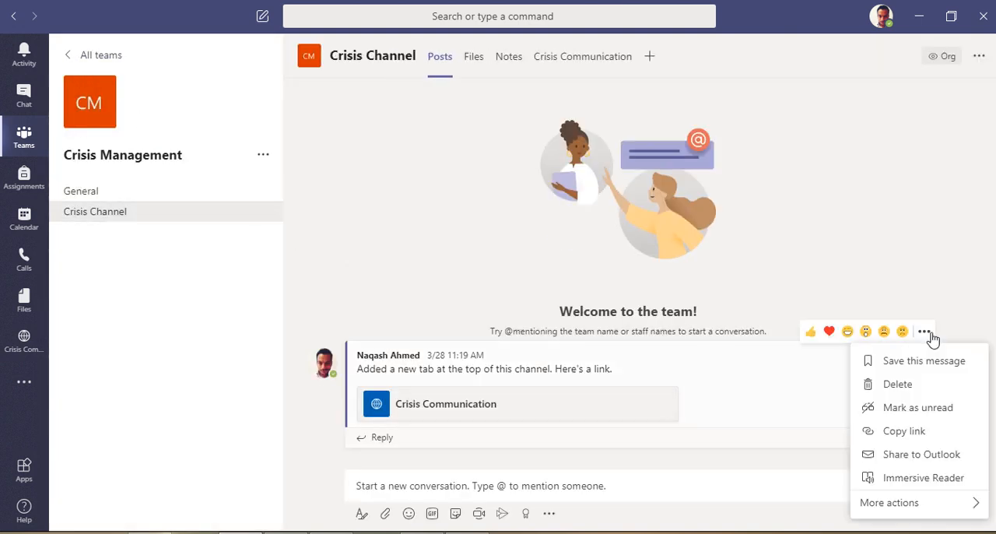
left_click(896, 385)
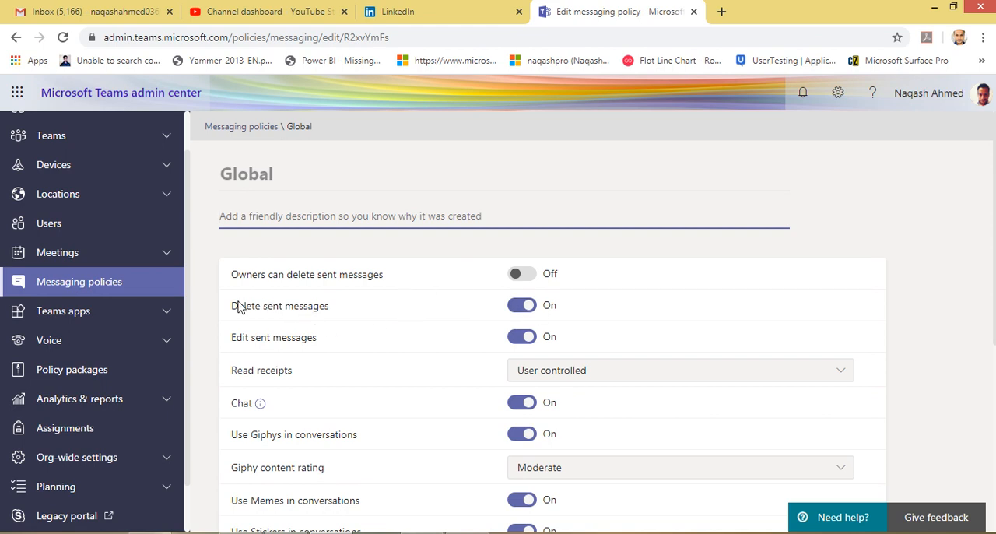
Return to the Teams admin center and examine the Global policy's Delete sent messages setting and Read receipts options
left_click_drag(234, 306, 330, 309)
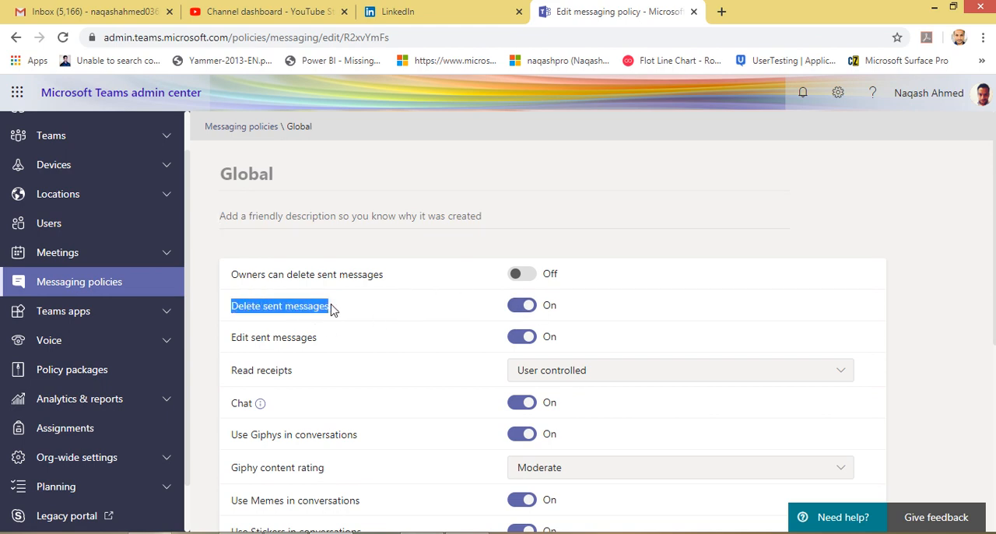
left_click(249, 312)
scroll(298, 318, "down", 2)
scroll(280, 338, "up", 2)
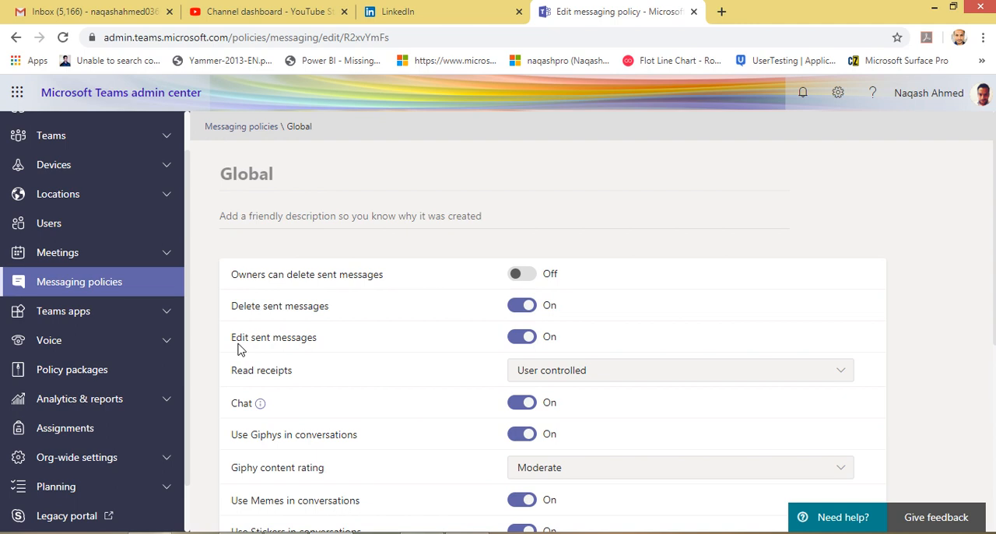
left_click(601, 377)
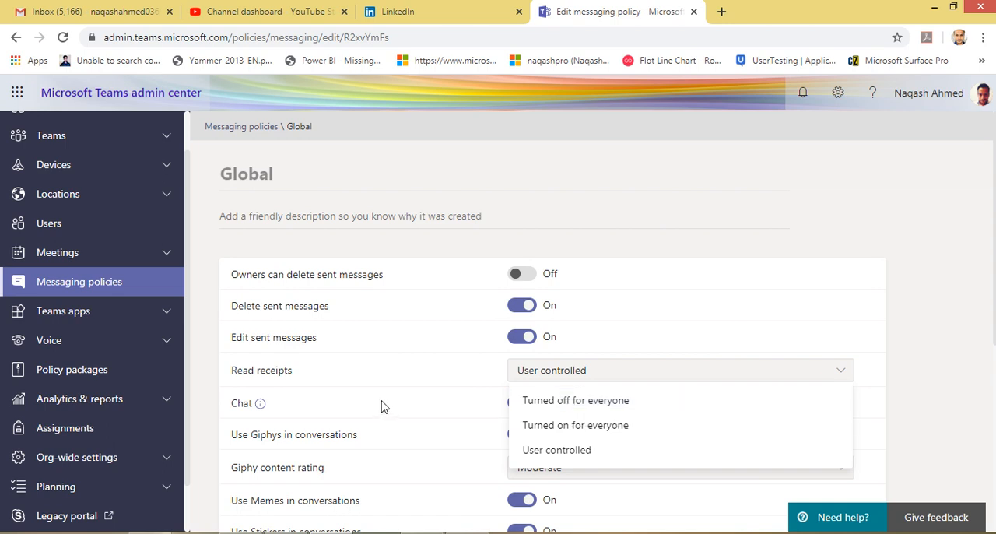
scroll(386, 403, "down", 1)
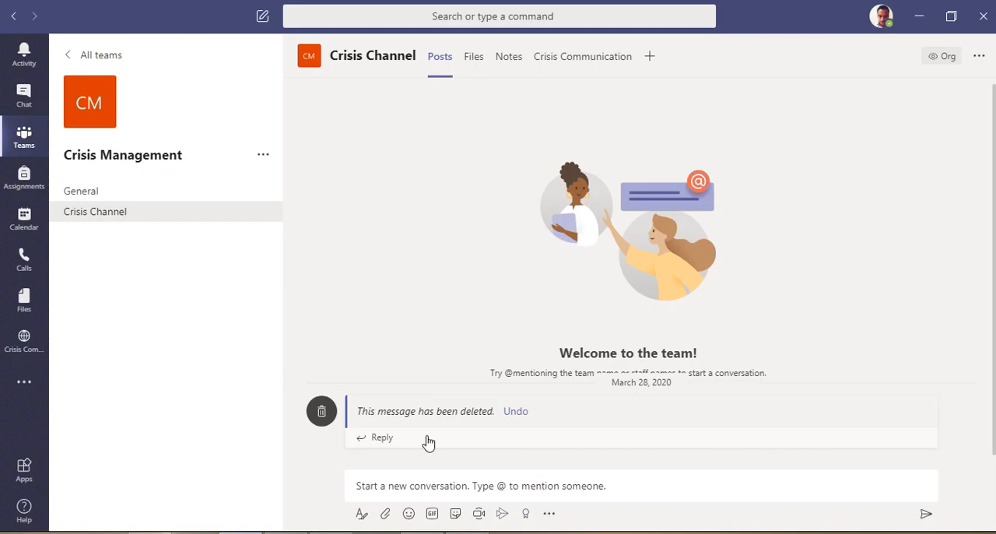
Switch to the Teams desktop app and browse the Giphy images available for a Crisis Channel conversation
left_click(434, 514)
left_click(434, 514)
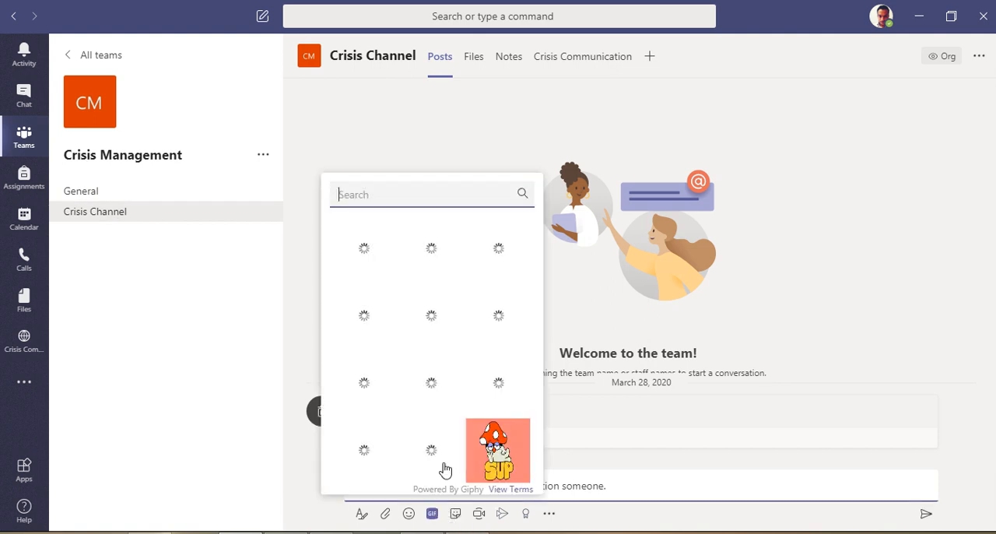
scroll(438, 402, "down", 3)
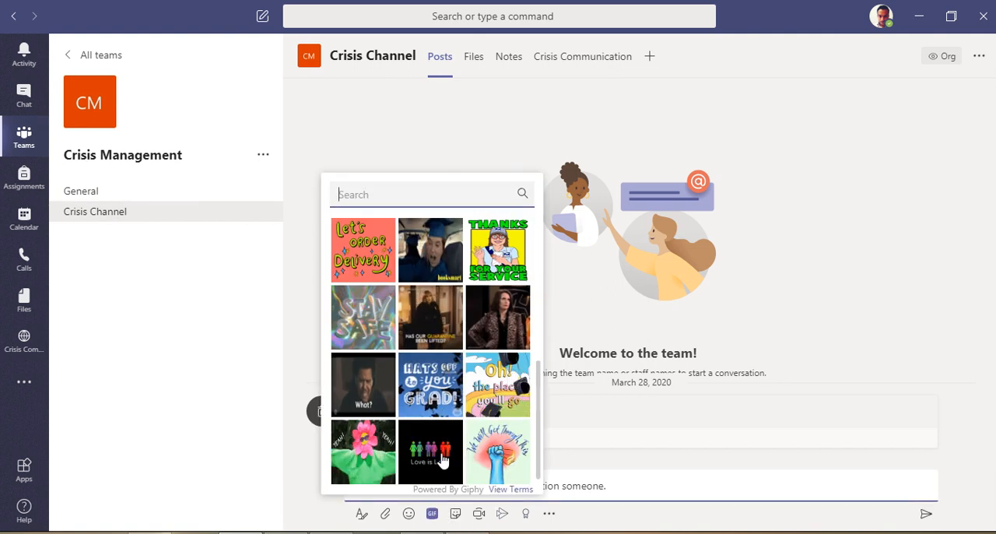
scroll(440, 460, "up", 5)
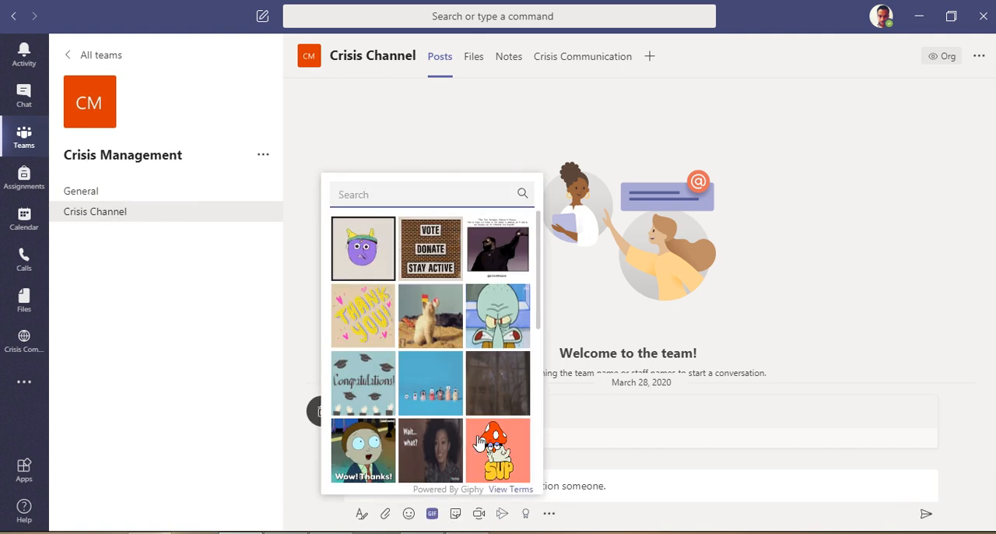
left_click(433, 514)
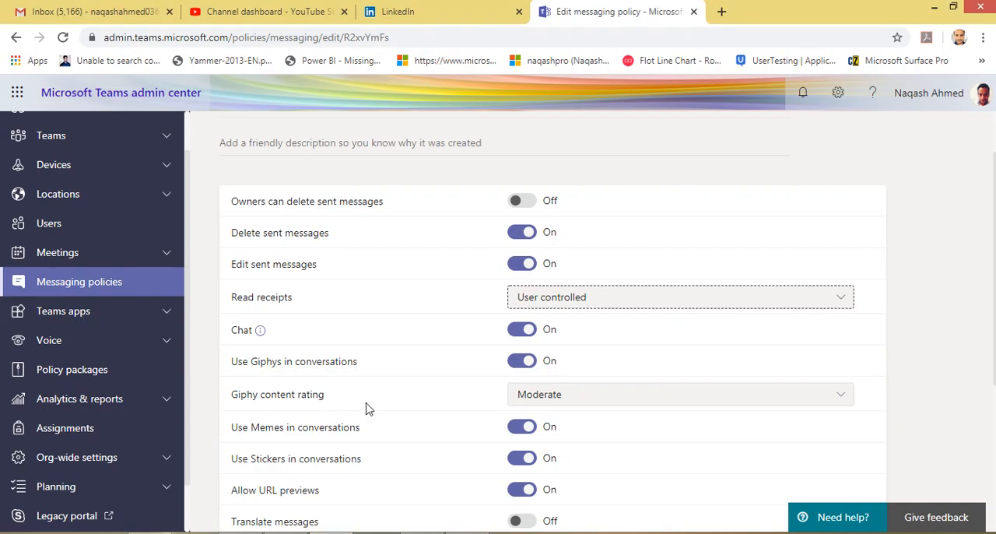
Return to the Teams admin center and examine the Giphy content rating options of the Global policy
scroll(368, 406, "down", 1)
left_click(557, 322)
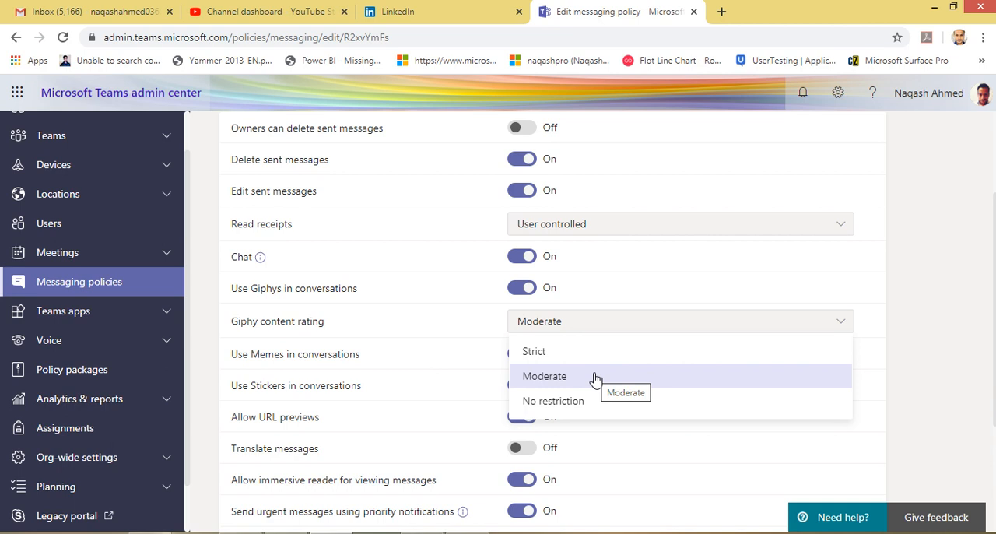
key("Escape")
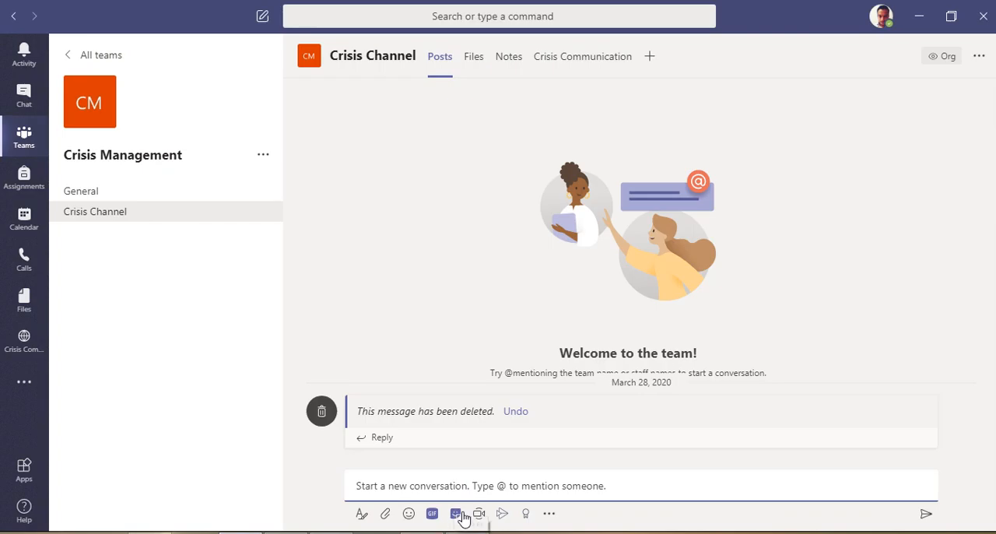
Browse the stickers and memes in the Teams desktop app, and review the remaining Global policy settings in the admin center
left_click(457, 515)
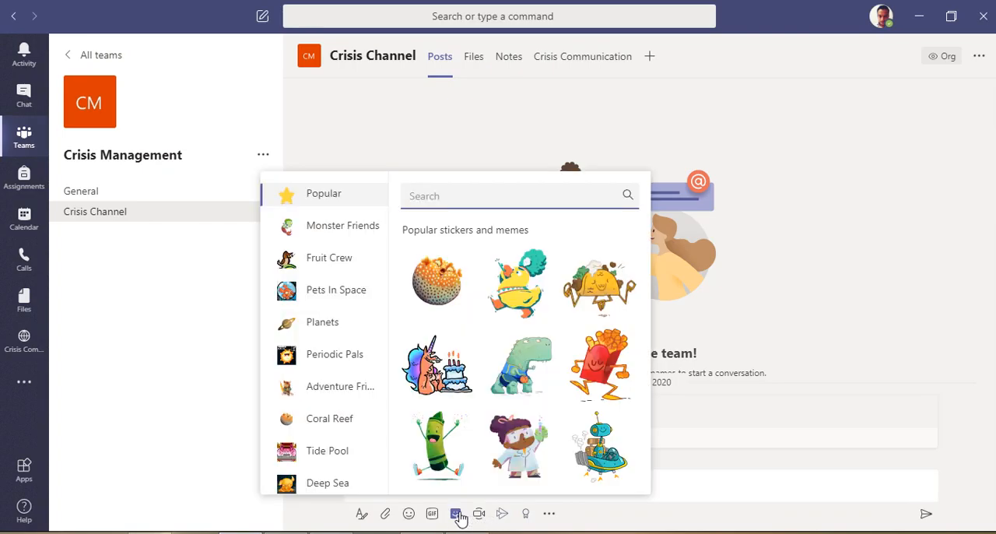
scroll(374, 373, "down", 5)
scroll(420, 482, "down", 2)
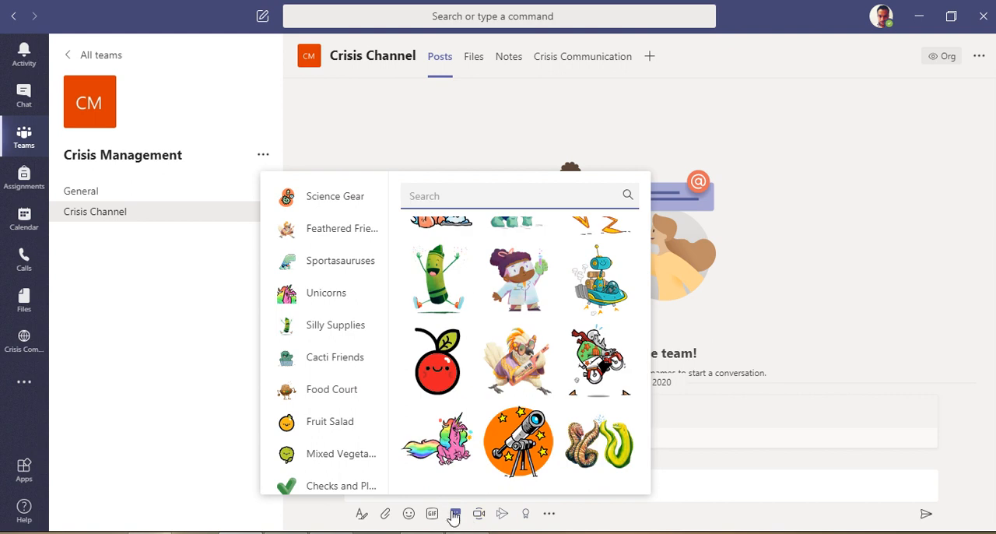
left_click(455, 514)
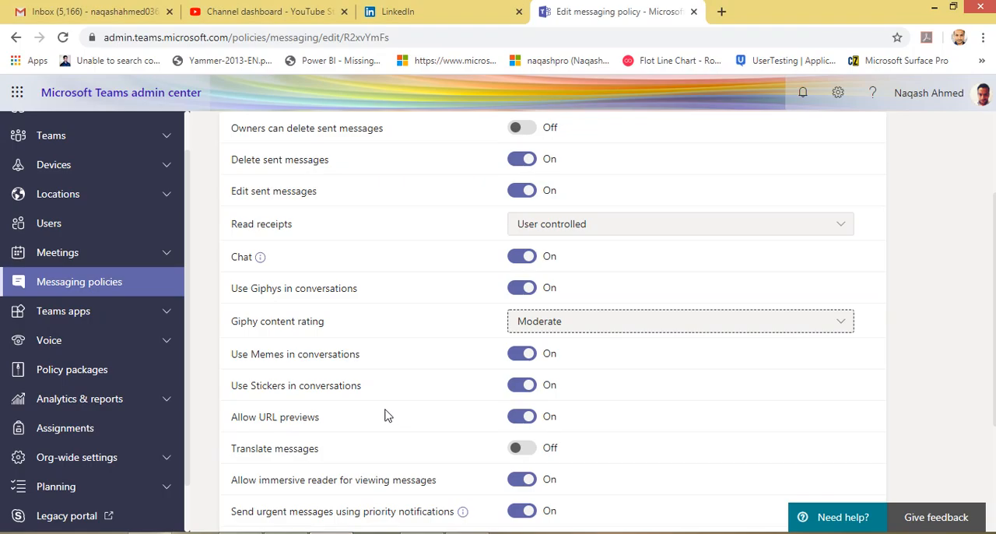
scroll(384, 413, "down", 3)
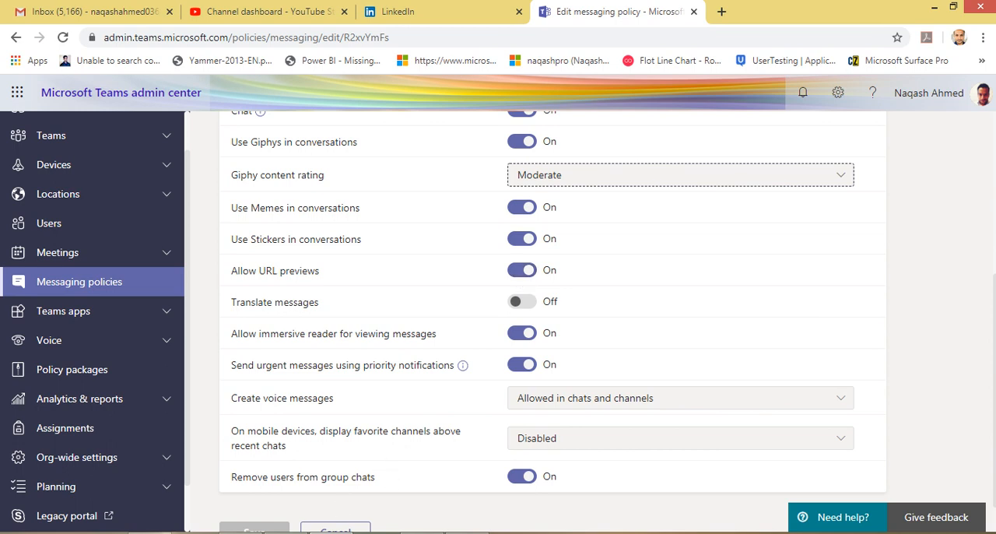
Switch to the Teams desktop app and try to undo the deletion of the Crisis Channel message
mouse_move(240, 532)
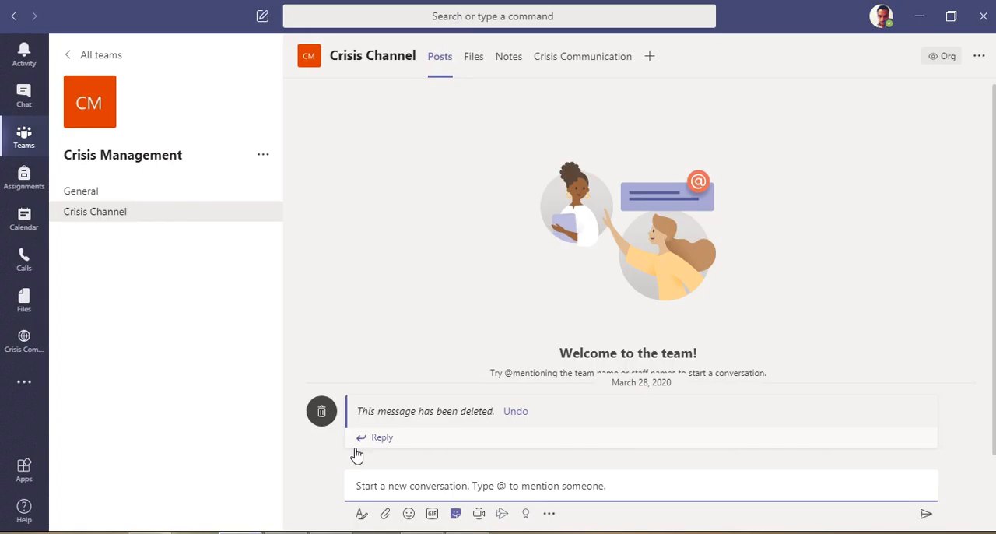
left_click(518, 413)
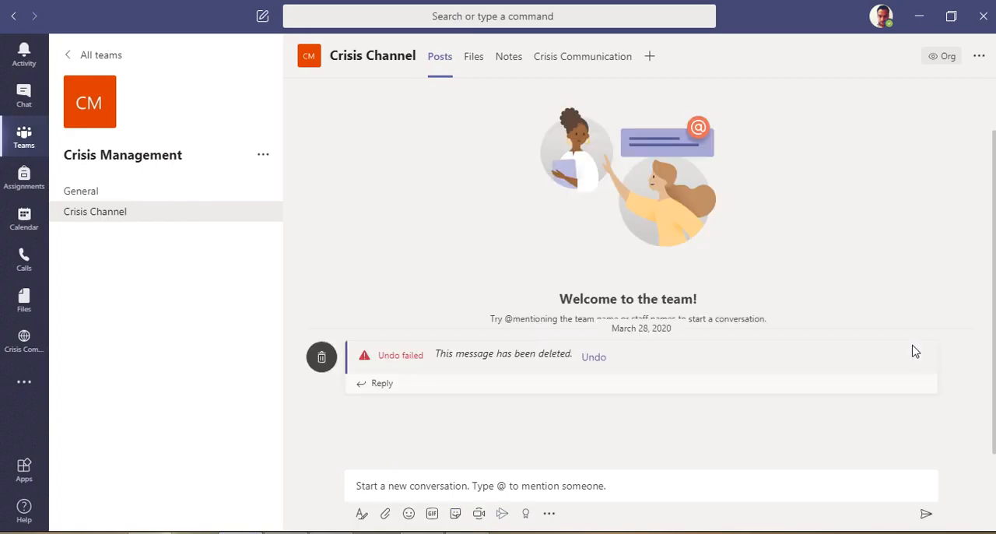
Show the available actions for the sent message from 5/1 9:03 PM about downloading the video in the recent one-to-one chat
left_click(24, 96)
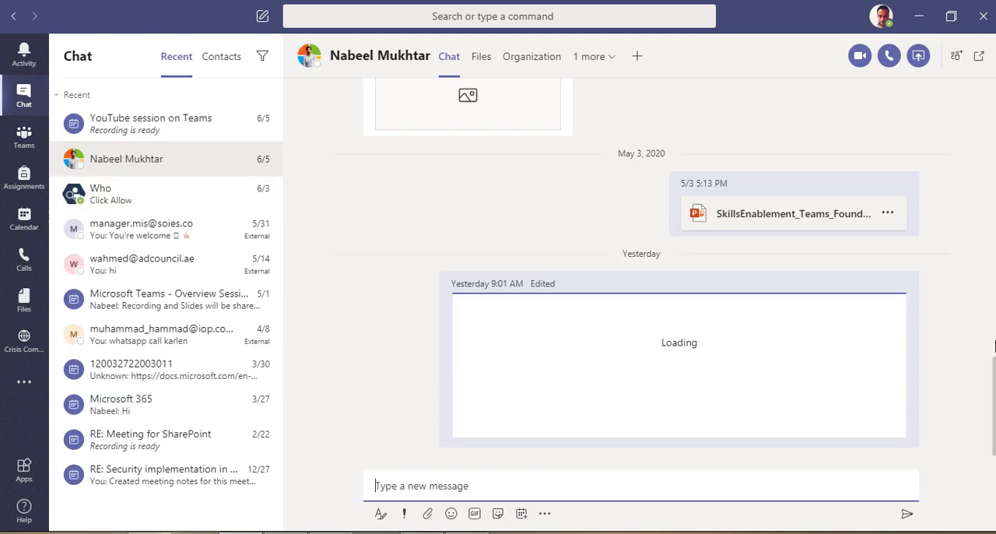
scroll(920, 262, "up", 5)
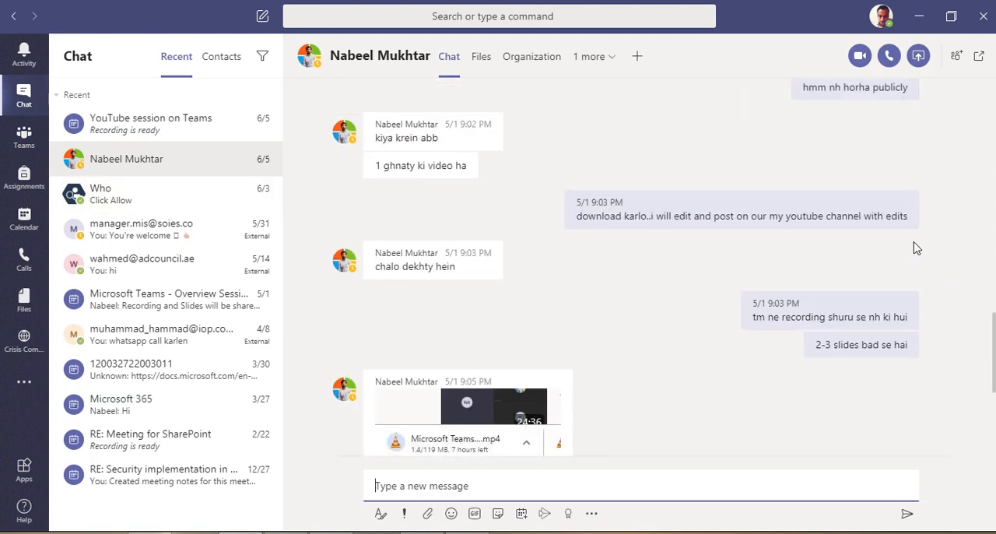
mouse_move(893, 247)
left_click(904, 218)
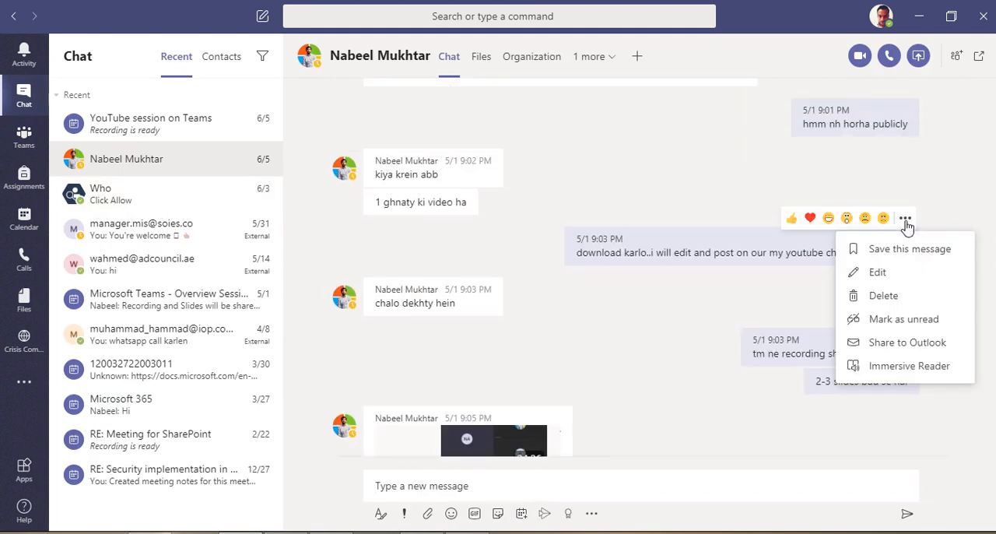
View the 5/1 9:03 PM message in Immersive Reader, dismiss its introductory tips, and return to the chat
left_click(918, 376)
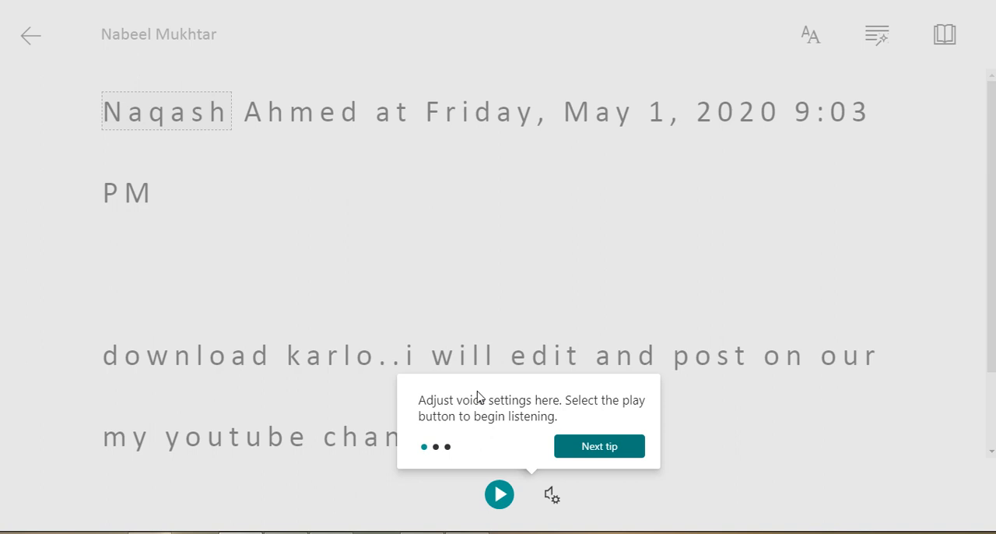
left_click(591, 447)
left_click(885, 124)
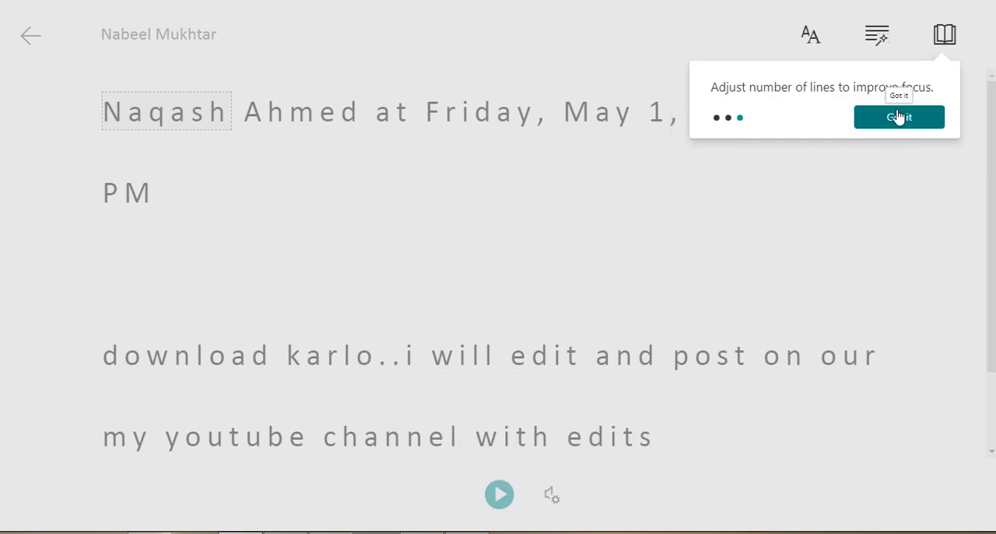
left_click(909, 122)
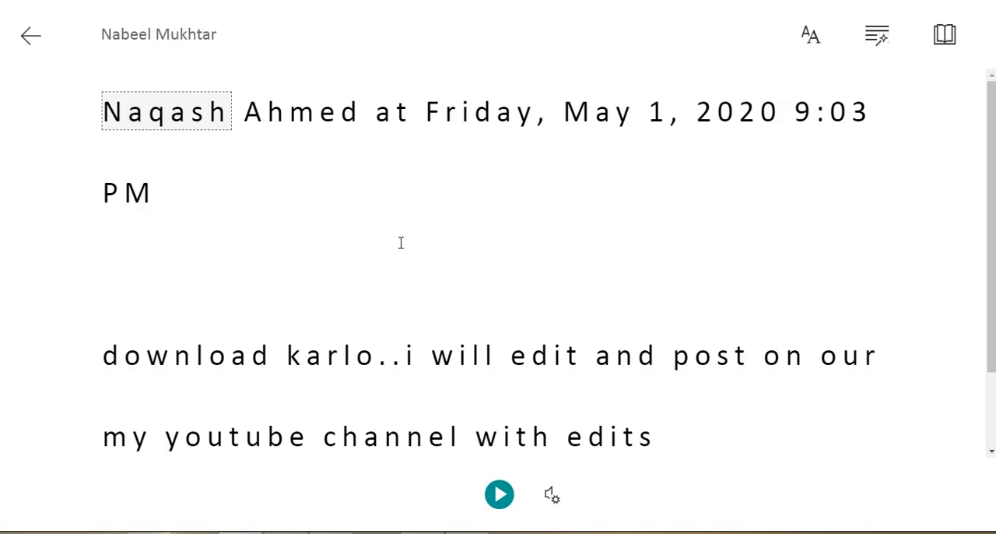
scroll(400, 243, "down", 3)
scroll(401, 242, "up", 3)
left_click(32, 36)
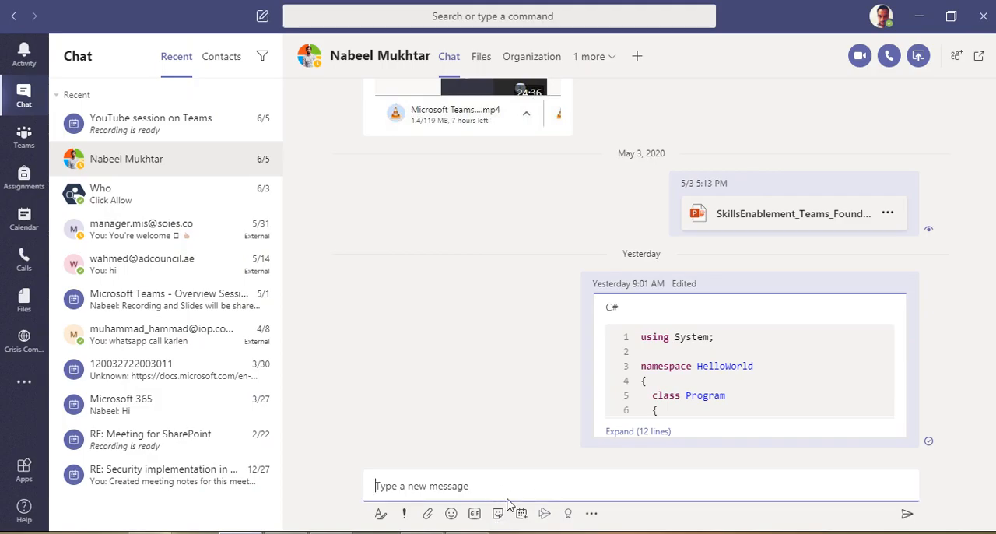
Show the delivery options for a new chat message, and examine the voice message options of the Global policy in the Teams admin center
left_click(404, 515)
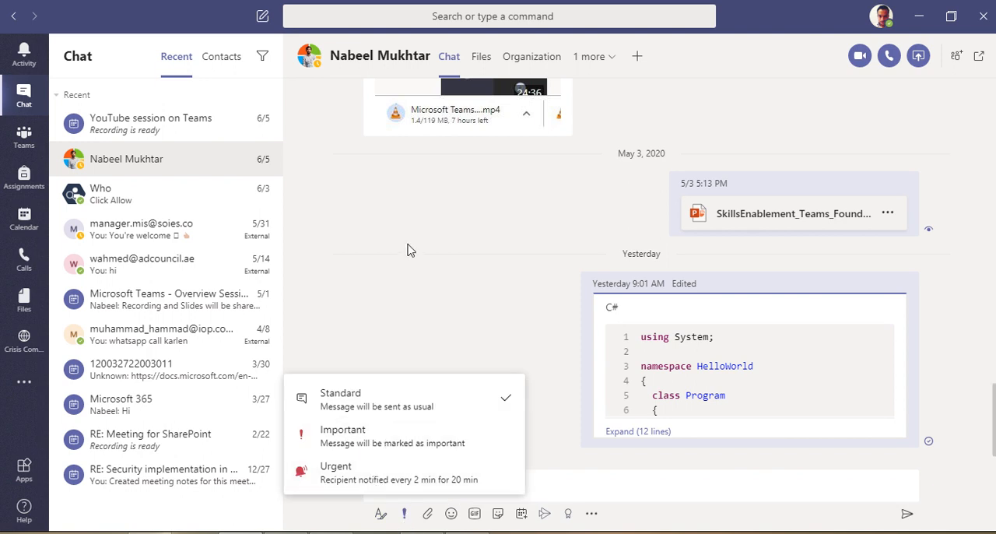
left_click(382, 316)
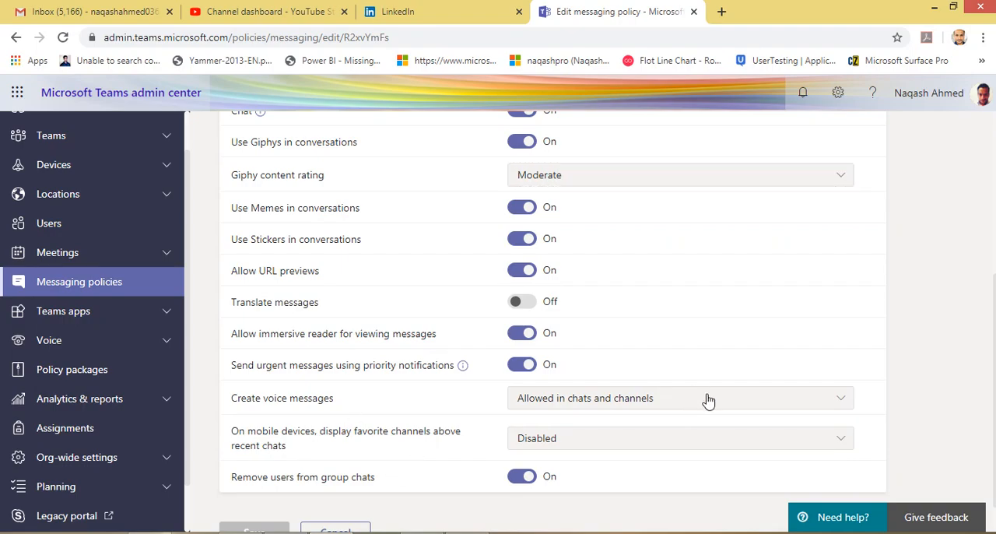
left_click(708, 400)
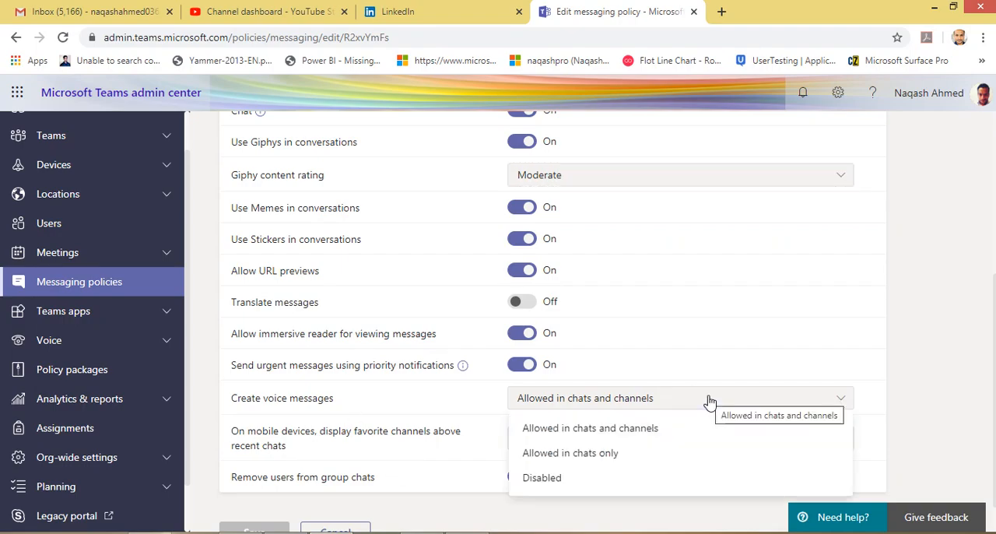
left_click(724, 401)
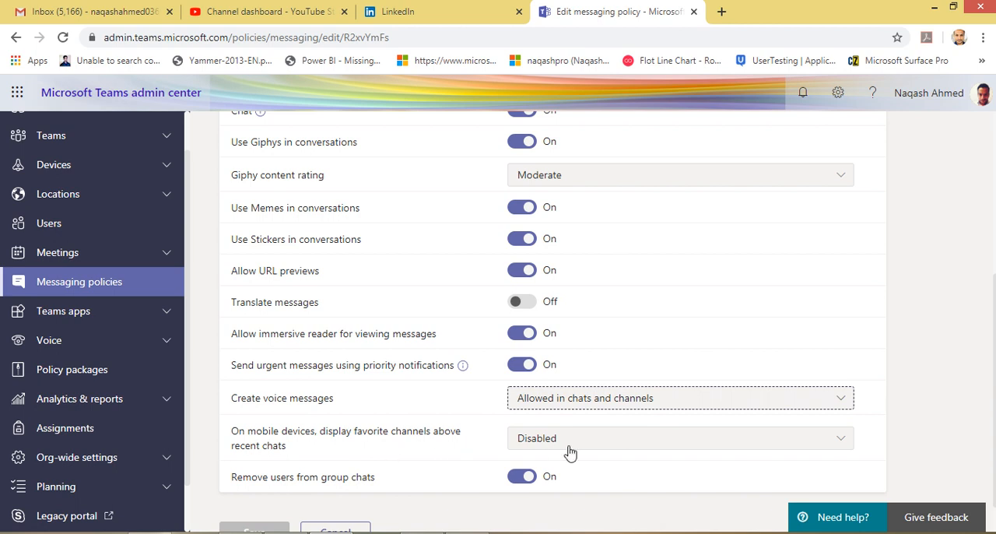
Look over the whole Global messaging policy once more, from its final settings back to its title
scroll(440, 427, "down", 1)
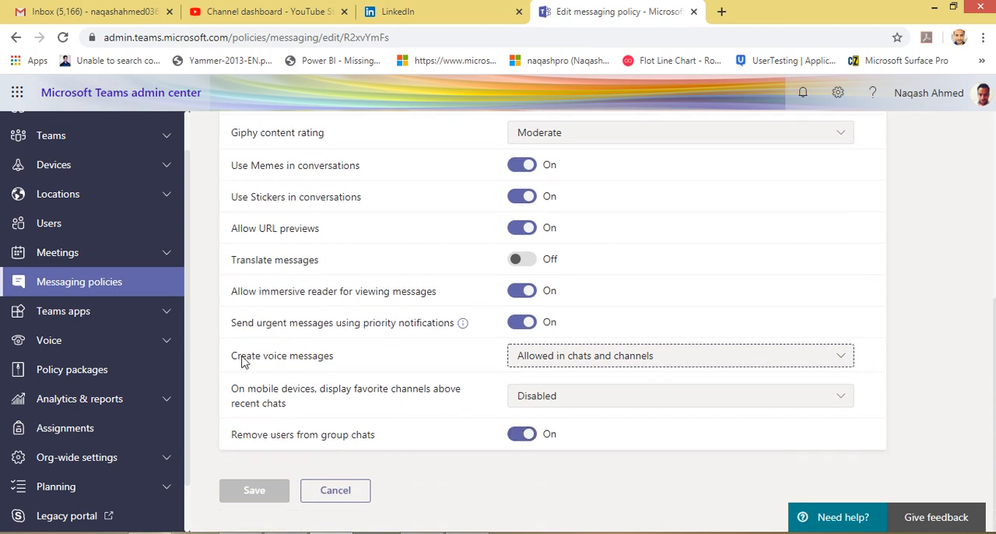
scroll(379, 270, "up", 4)
scroll(378, 270, "up", 1)
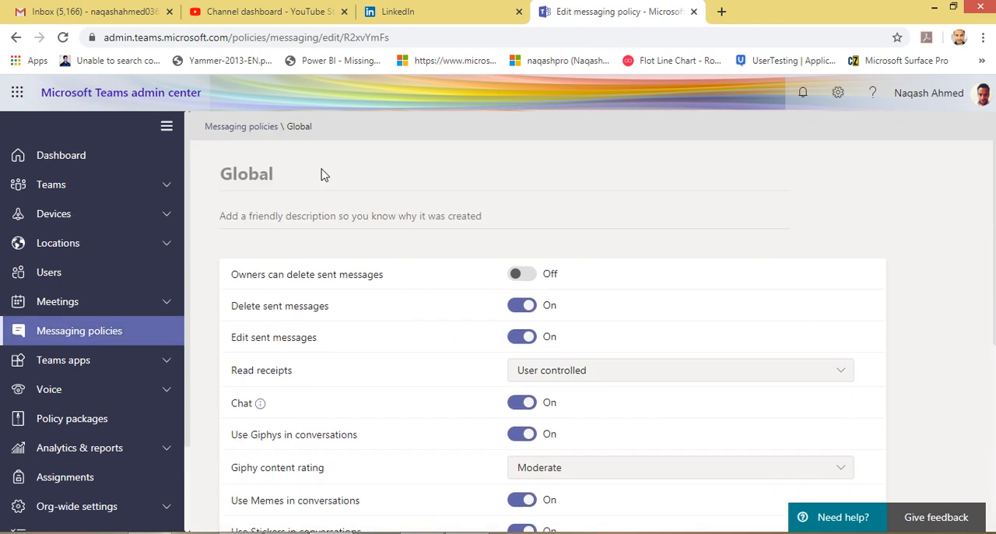
left_click_drag(223, 172, 278, 177)
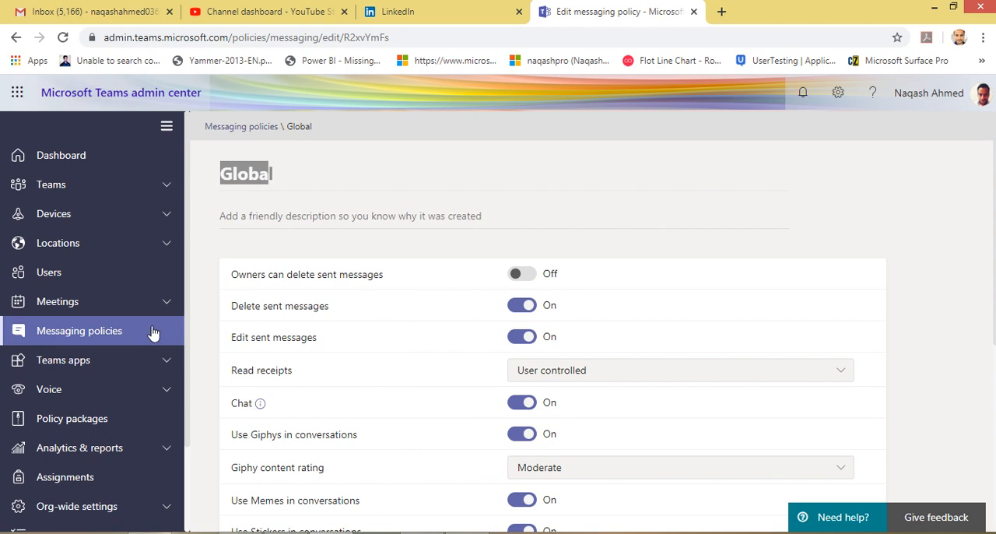
scroll(447, 343, "down", 1)
scroll(448, 343, "up", 1)
Go to the Manage apps page of Teams apps and browse the list of available apps with their publishers and statuses
left_click(95, 369)
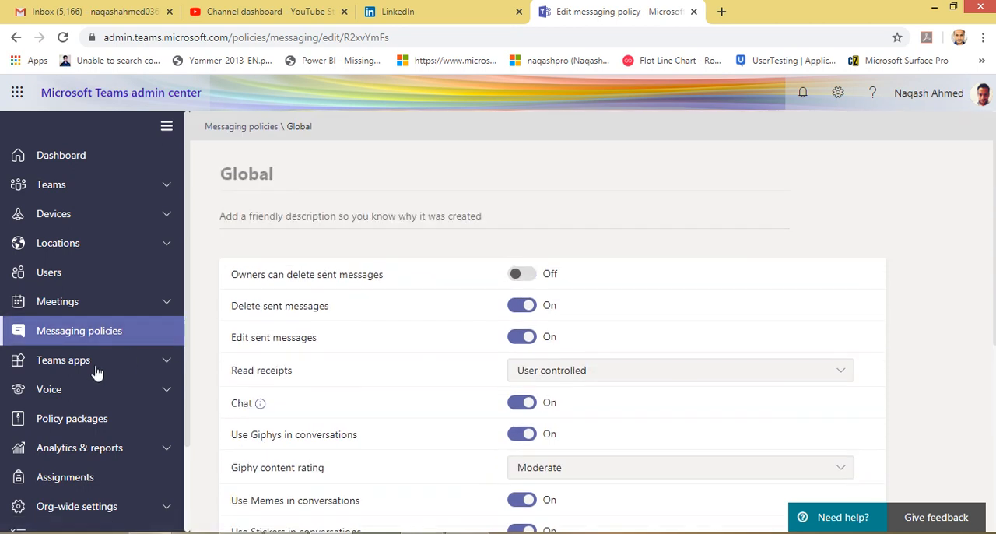
left_click(114, 401)
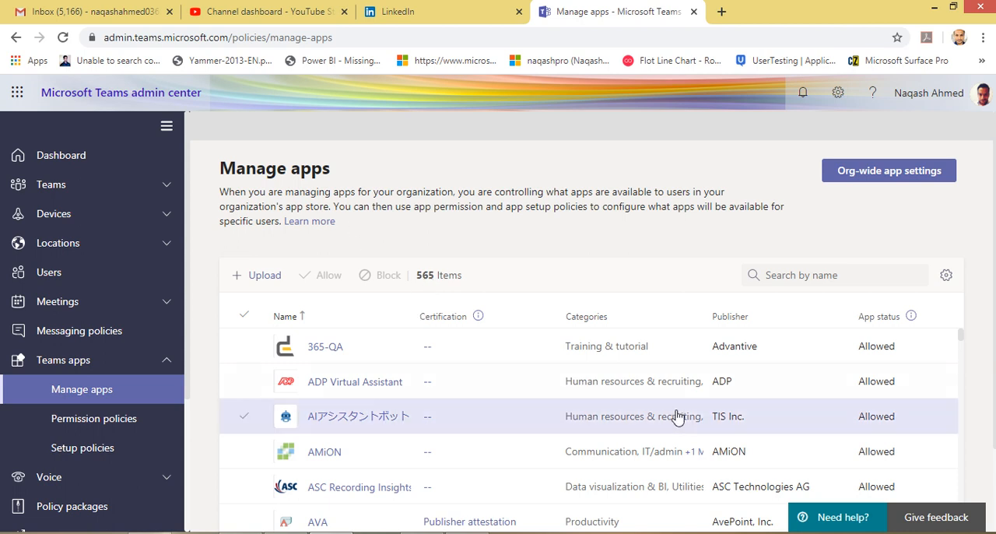
scroll(676, 416, "down", 15)
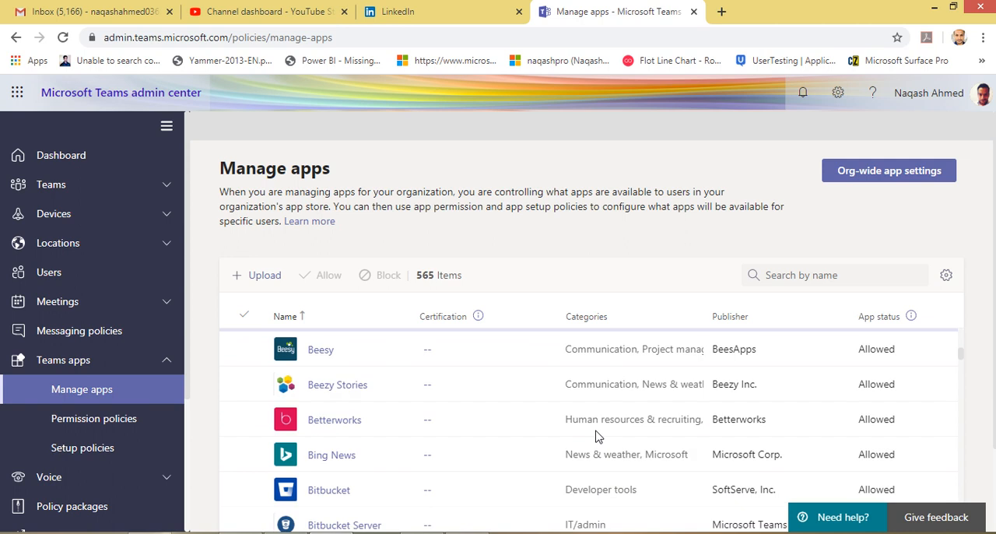
scroll(597, 435, "down", 15)
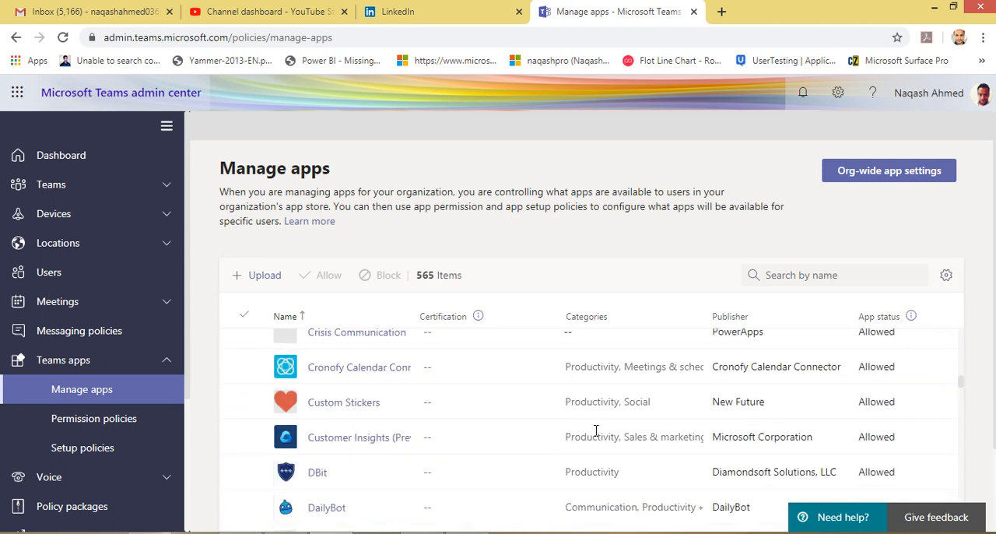
scroll(595, 430, "up", 15)
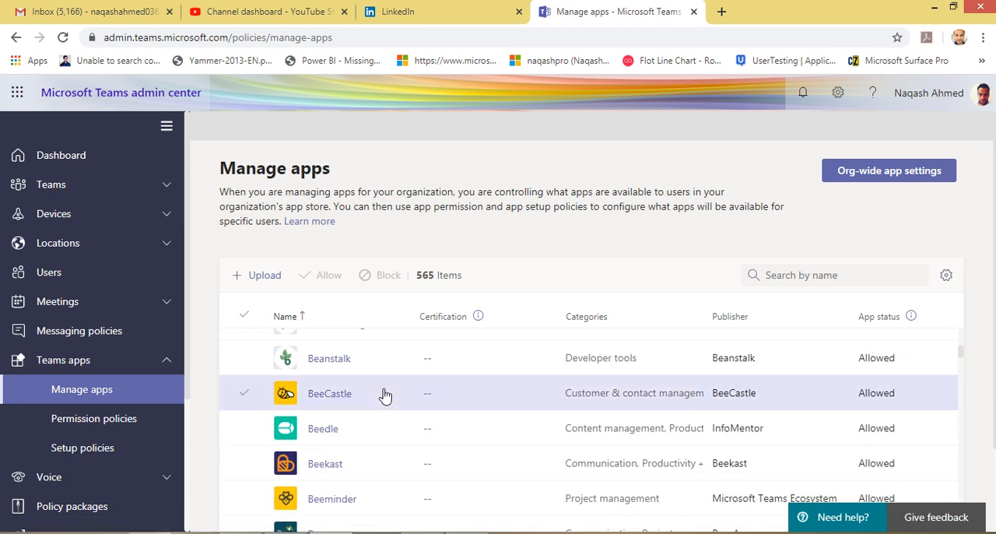
scroll(500, 394, "up", 10)
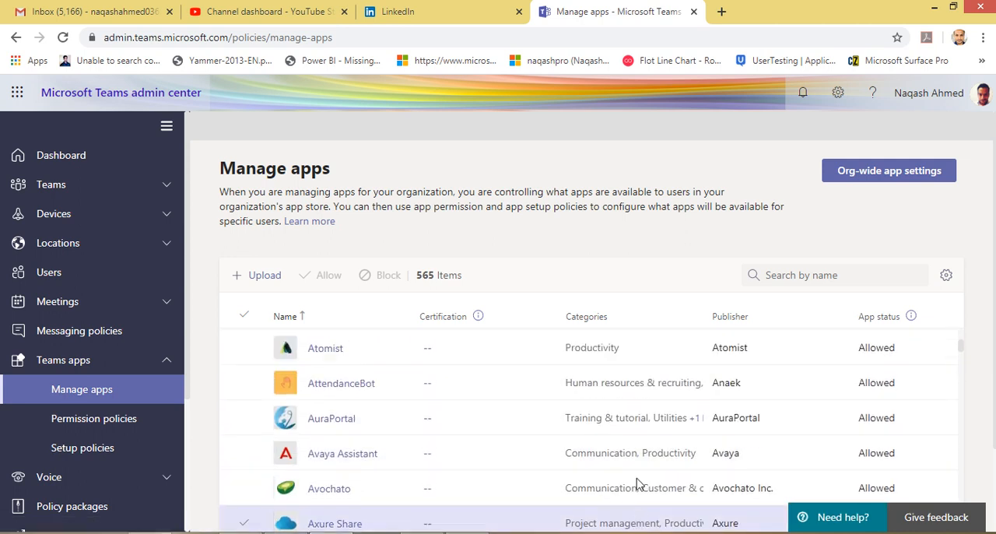
scroll(636, 483, "up", 5)
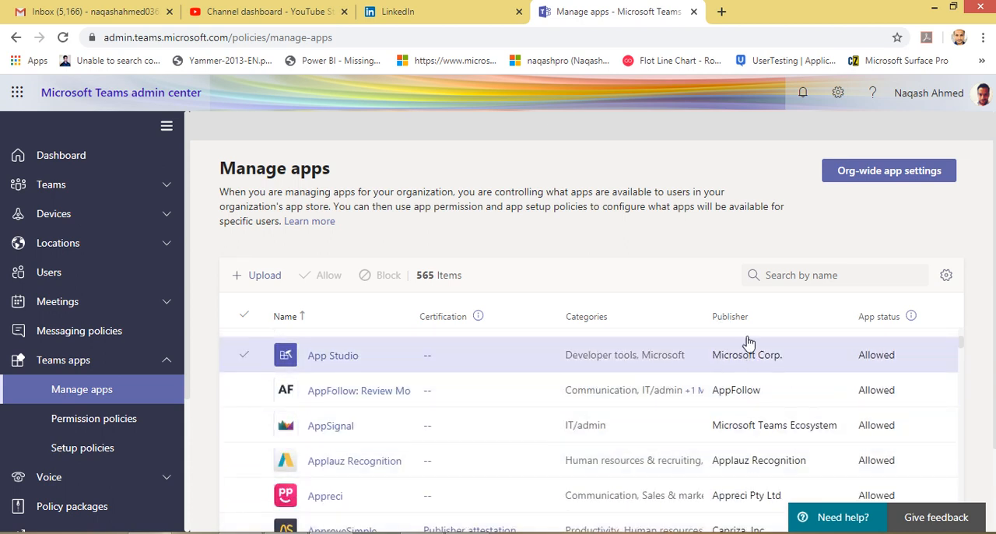
scroll(618, 443, "up", 2)
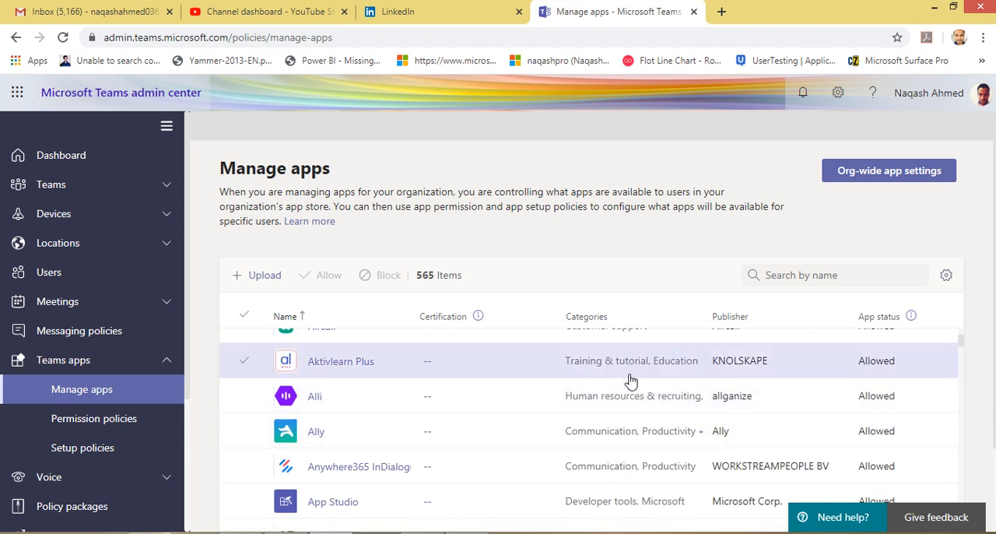
scroll(731, 412, "up", 6)
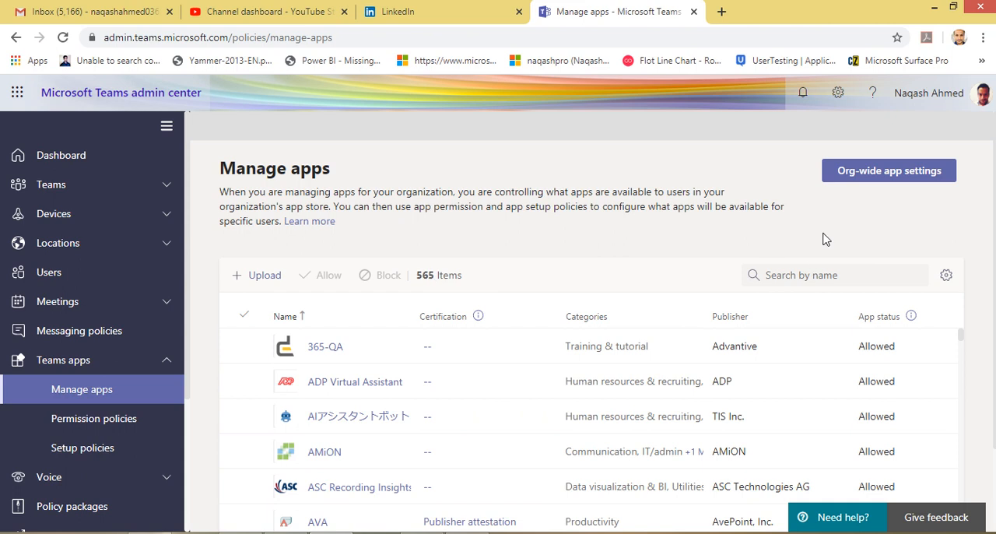
Review the third-party and custom app controls in the org-wide app settings, and close them without saving
left_click(893, 178)
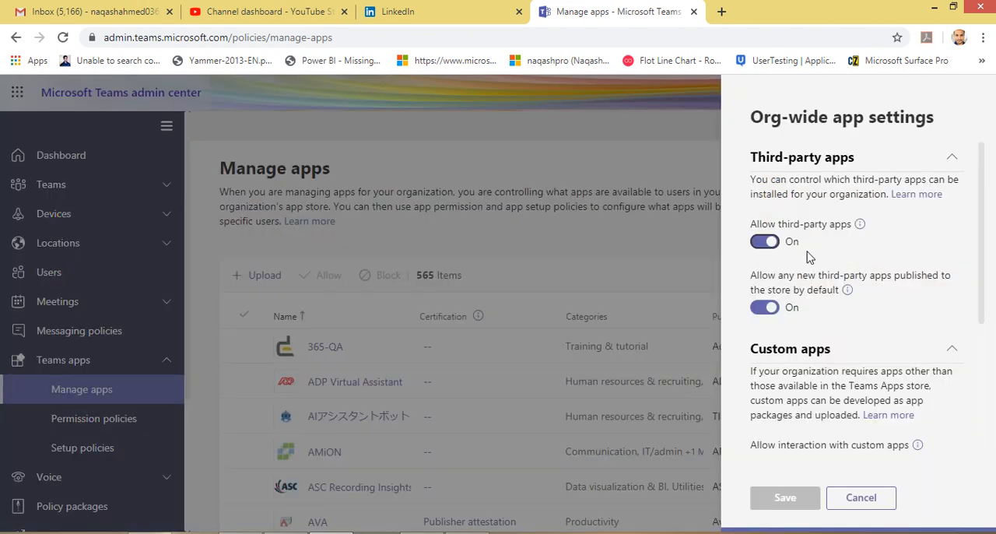
scroll(799, 342, "down", 3)
scroll(827, 358, "up", 3)
scroll(798, 346, "down", 2)
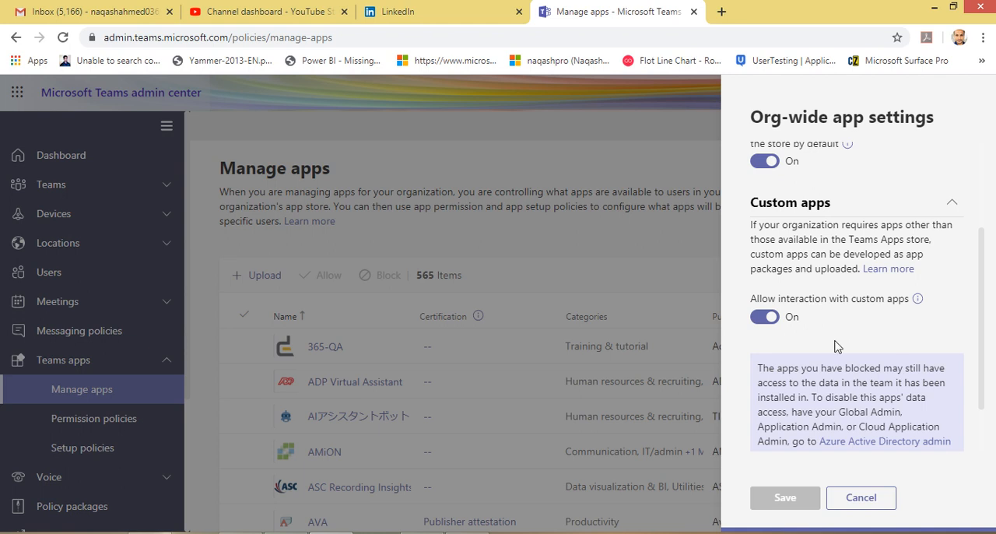
scroll(835, 340, "up", 2)
scroll(806, 315, "down", 3)
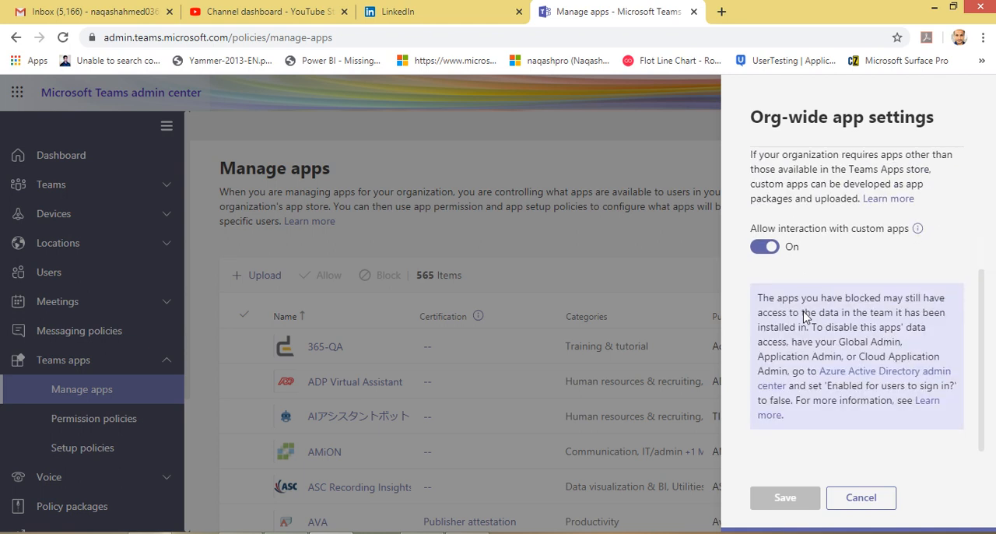
left_click(849, 498)
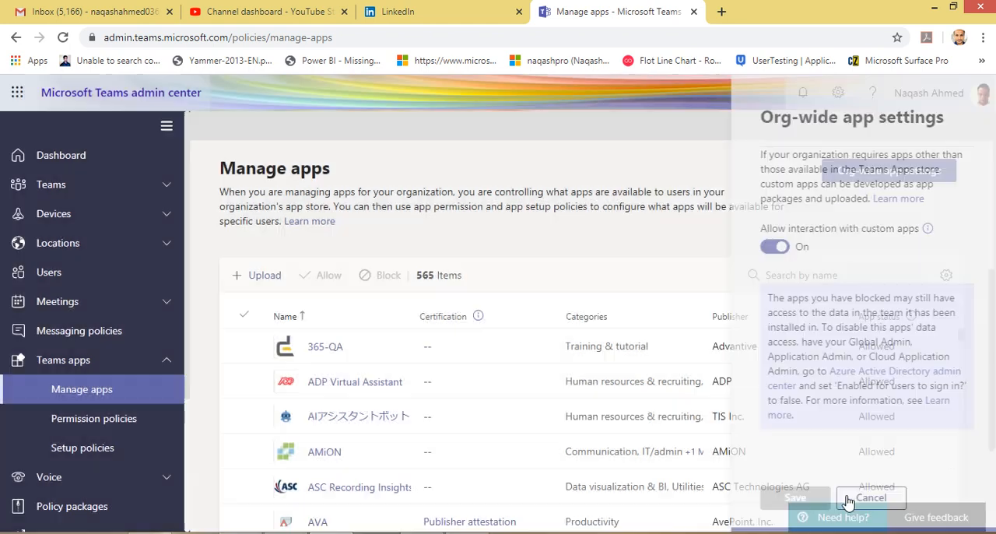
Open the Global (Org-wide default) app permission policy and review its Microsoft, third-party and custom app sections
scroll(684, 396, "down", 5)
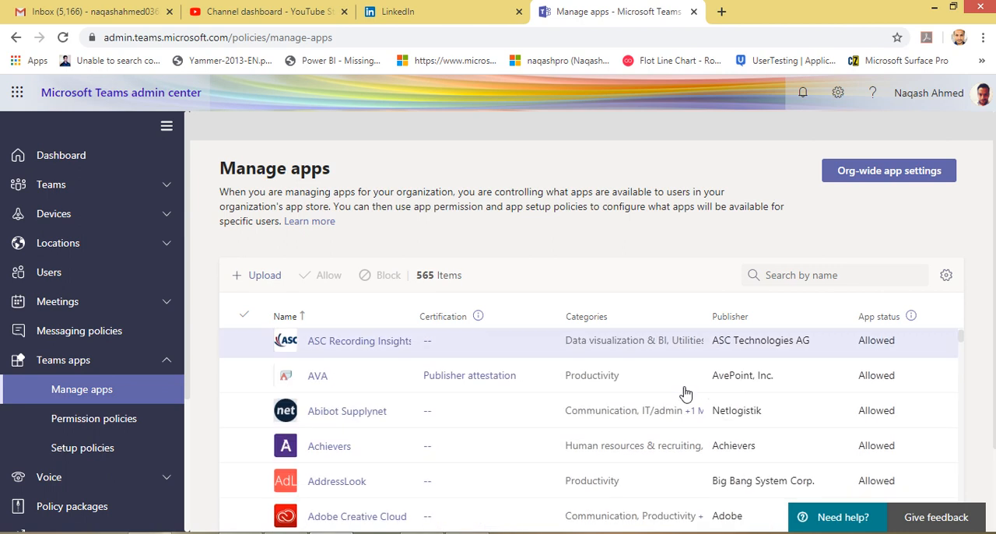
scroll(545, 393, "up", 5)
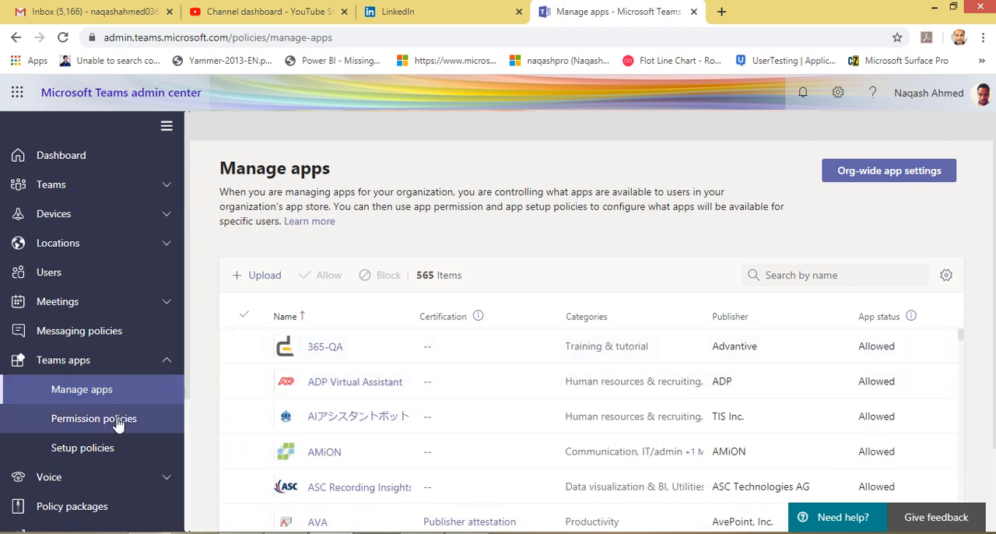
left_click(114, 424)
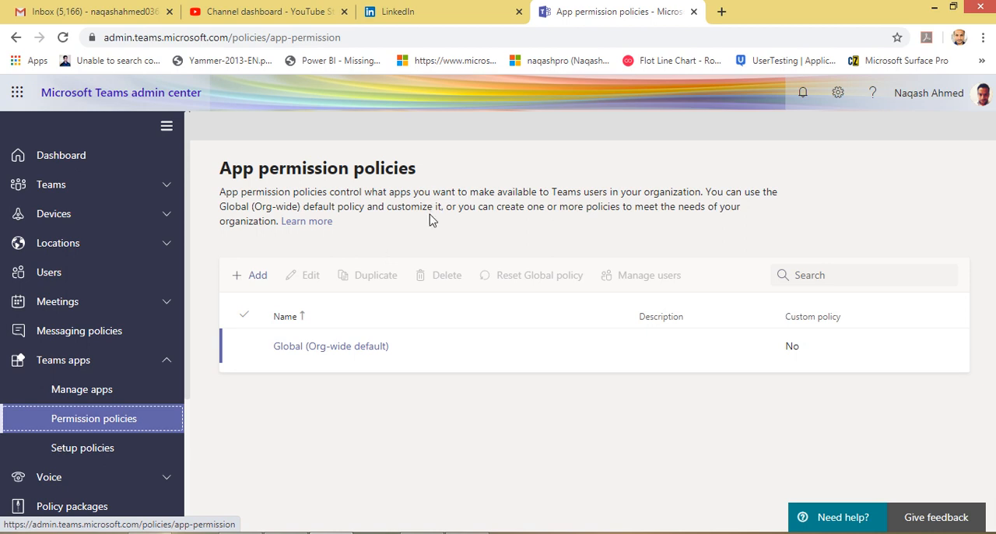
left_click(360, 352)
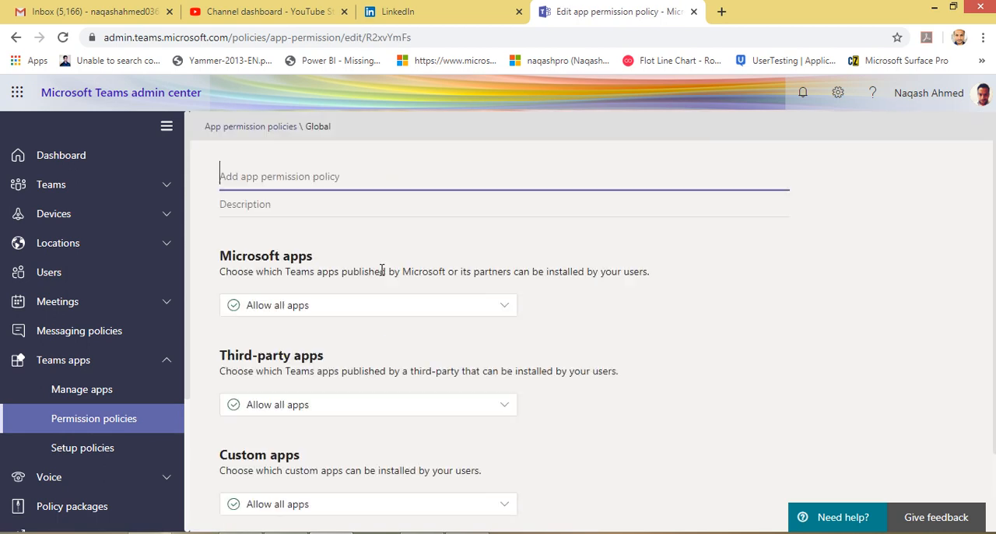
scroll(394, 329, "down", 2)
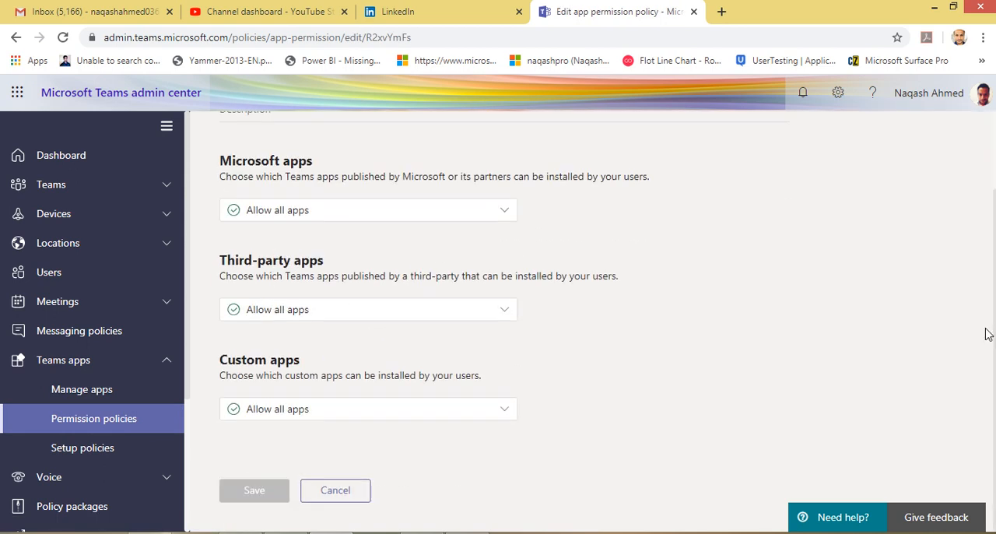
scroll(319, 401, "up", 2)
scroll(319, 400, "down", 2)
Examine the allow and block choices for Microsoft apps, third-party apps and custom apps without changing any of them
left_click(336, 216)
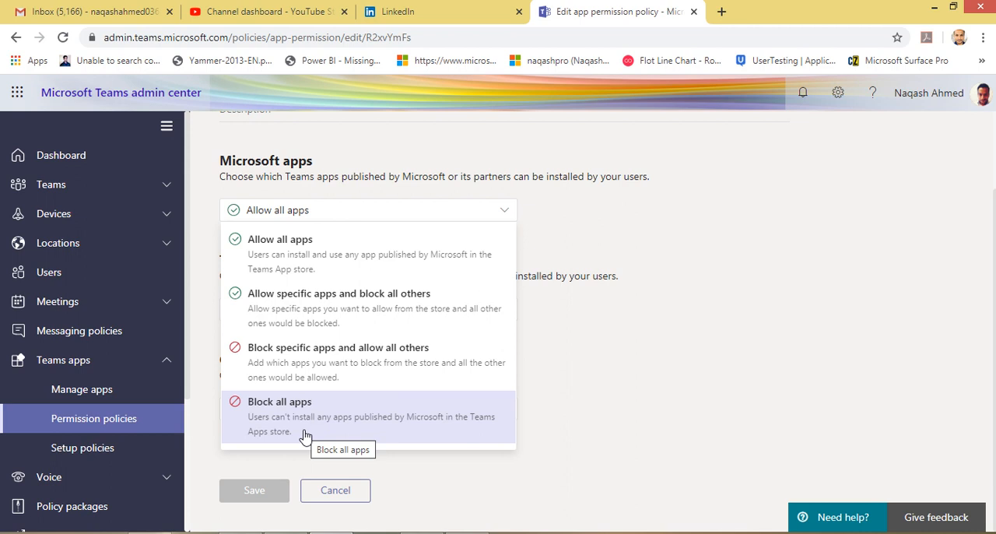
left_click(301, 314)
left_click(300, 313)
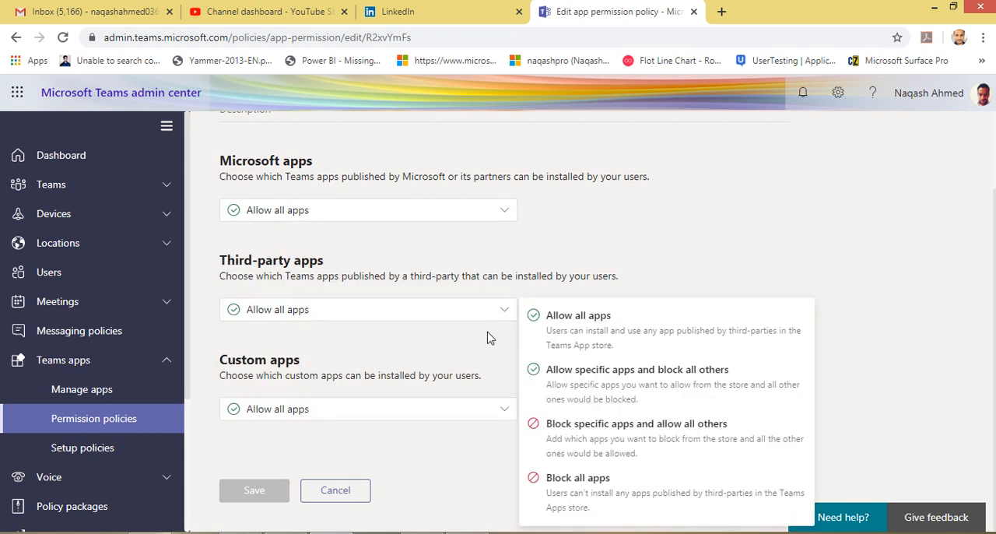
left_click(395, 408)
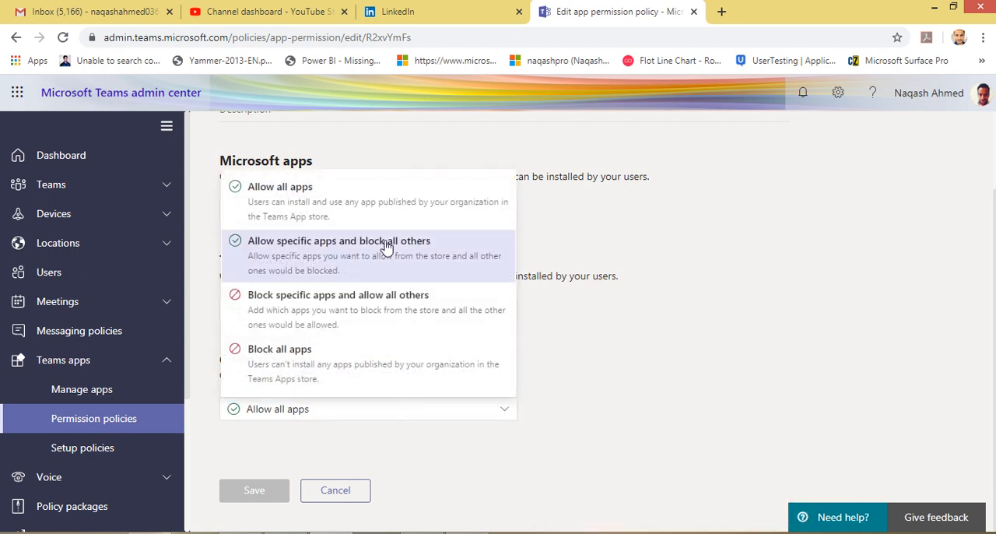
left_click(675, 305)
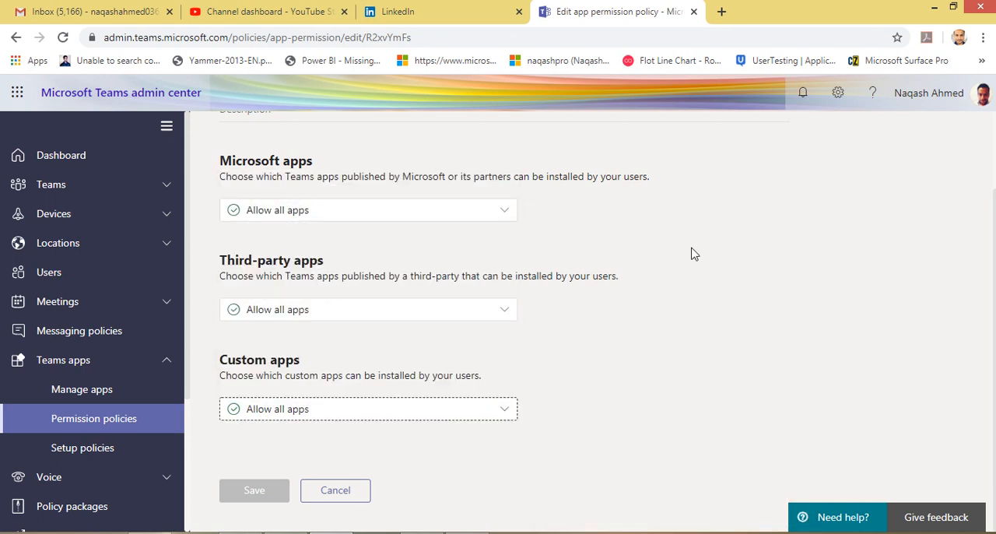
Leave the Global app permission policy and open the app setup policies page
scroll(233, 389, "up", 2)
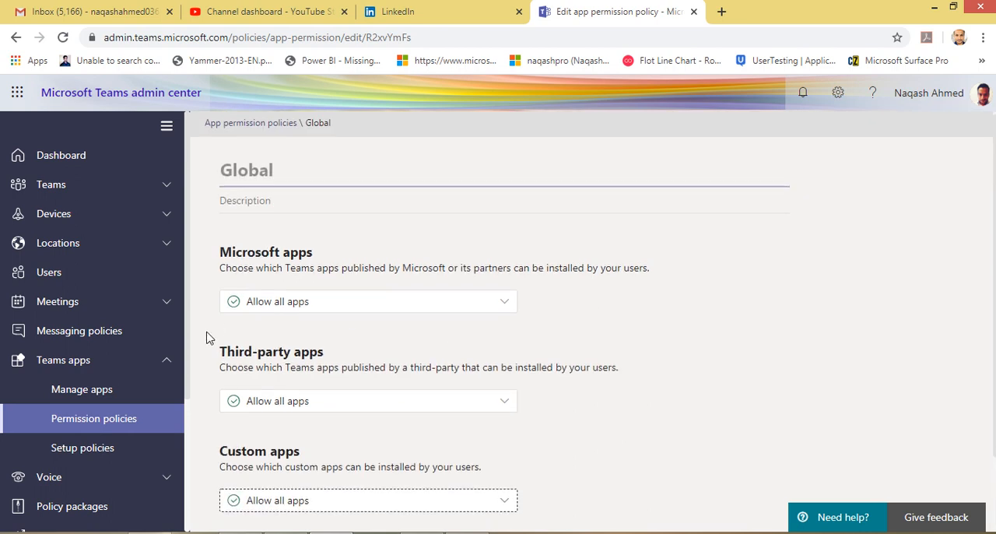
scroll(206, 336, "down", 2)
left_click(103, 448)
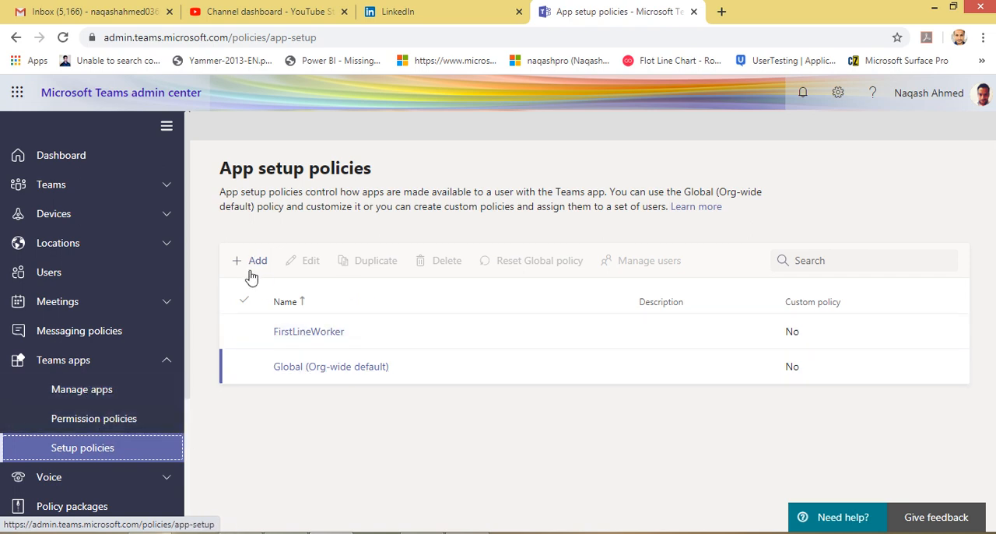
Open the Global (Org-wide default) app setup policy and review its custom app upload, user pinning and pinned apps settings
left_click(350, 370)
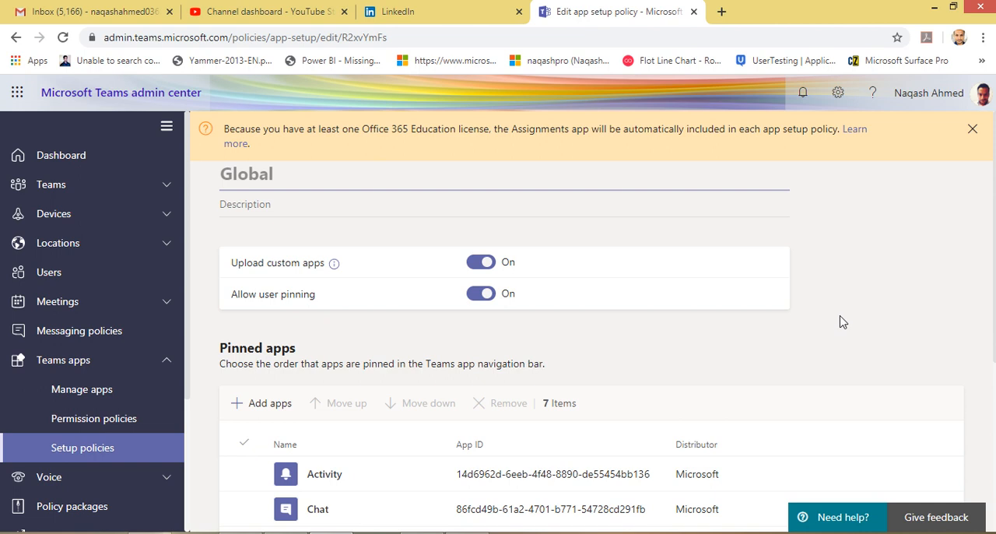
scroll(422, 373, "down", 4)
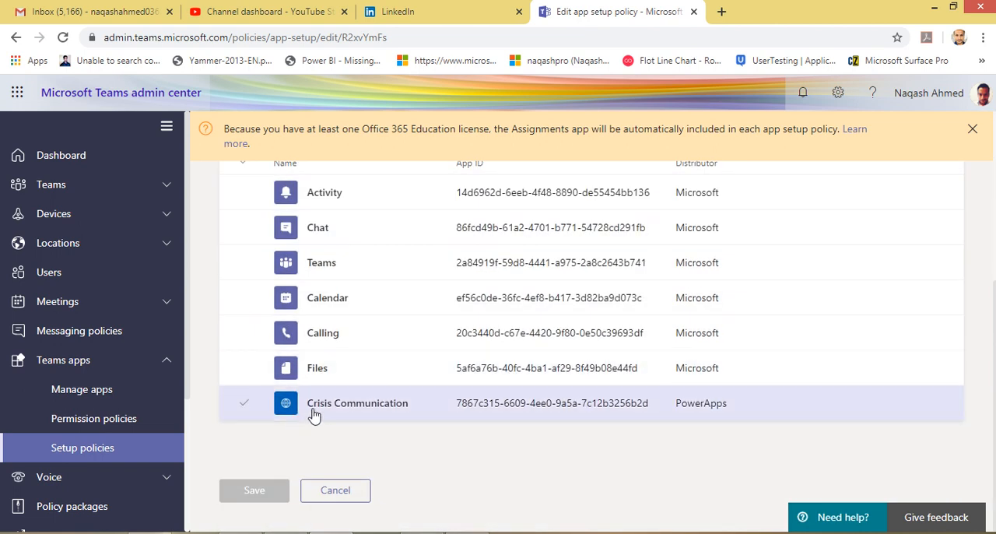
scroll(311, 415, "up", 3)
scroll(432, 387, "down", 2)
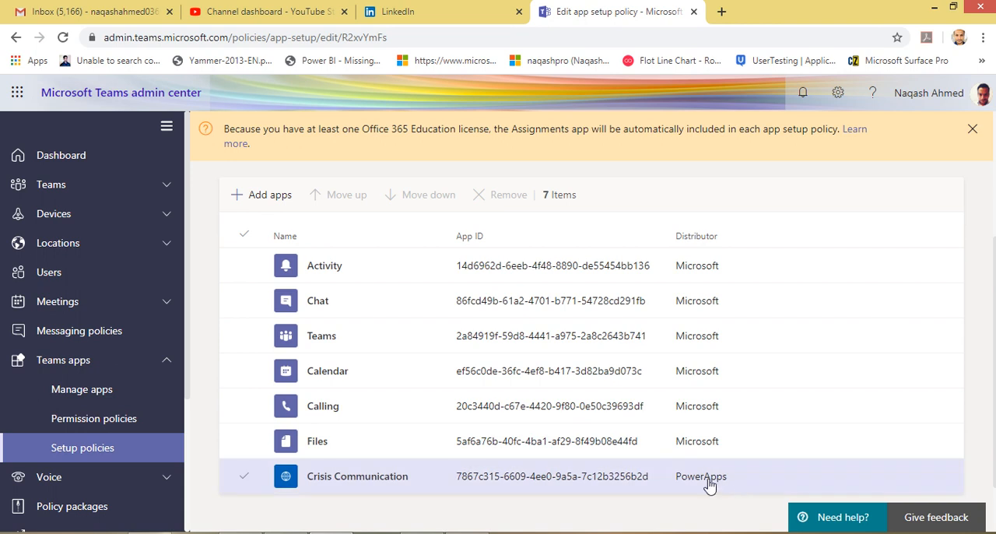
scroll(238, 327, "up", 3)
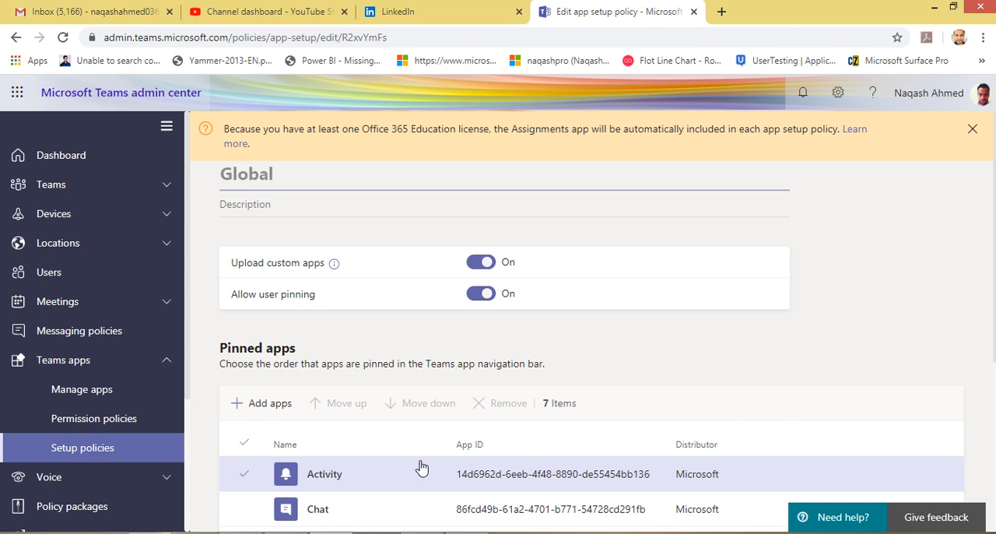
scroll(420, 467, "down", 3)
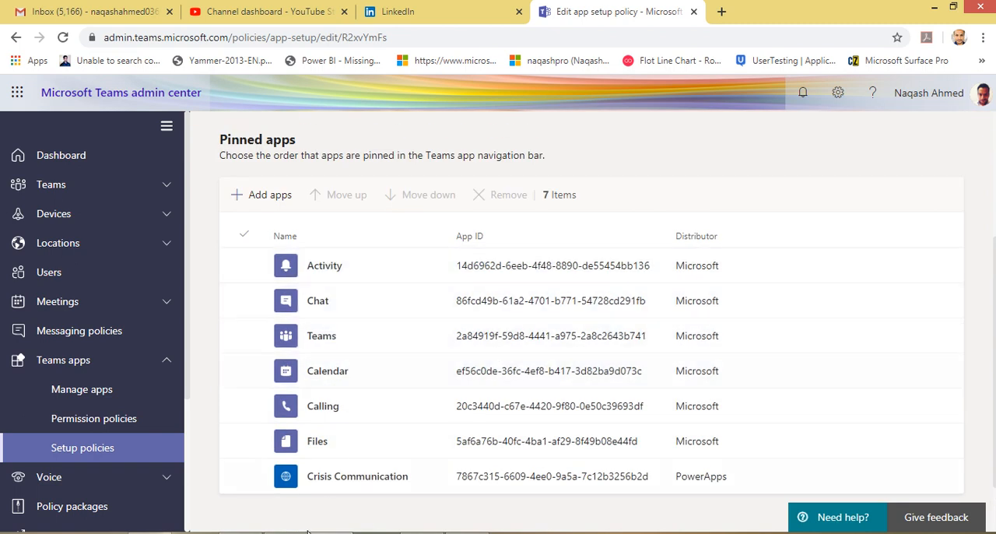
Switch to Teams to locate the pinned Crisis Communication app, and return to compare it with the policy's pinned apps list
left_click(241, 532)
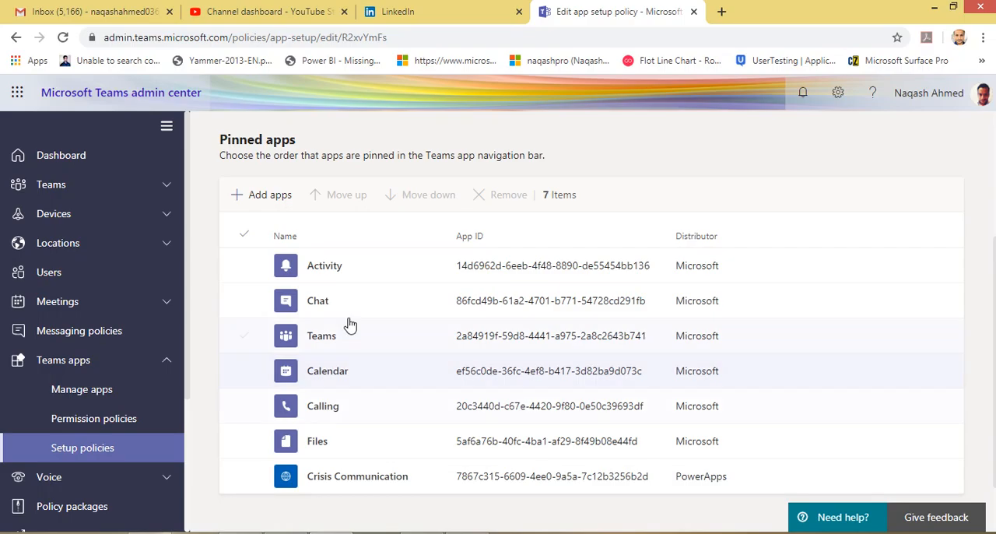
scroll(346, 324, "down", 1)
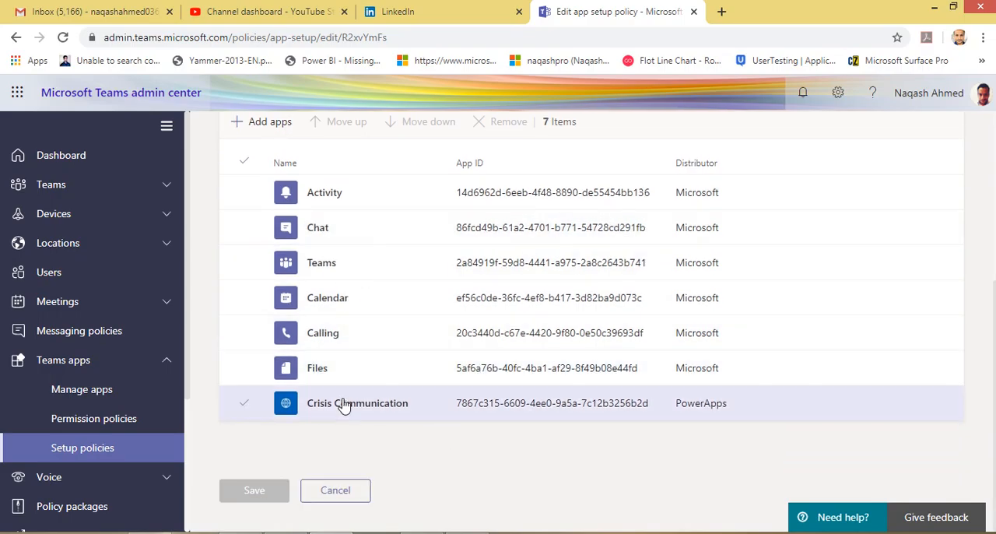
scroll(469, 410, "up", 4)
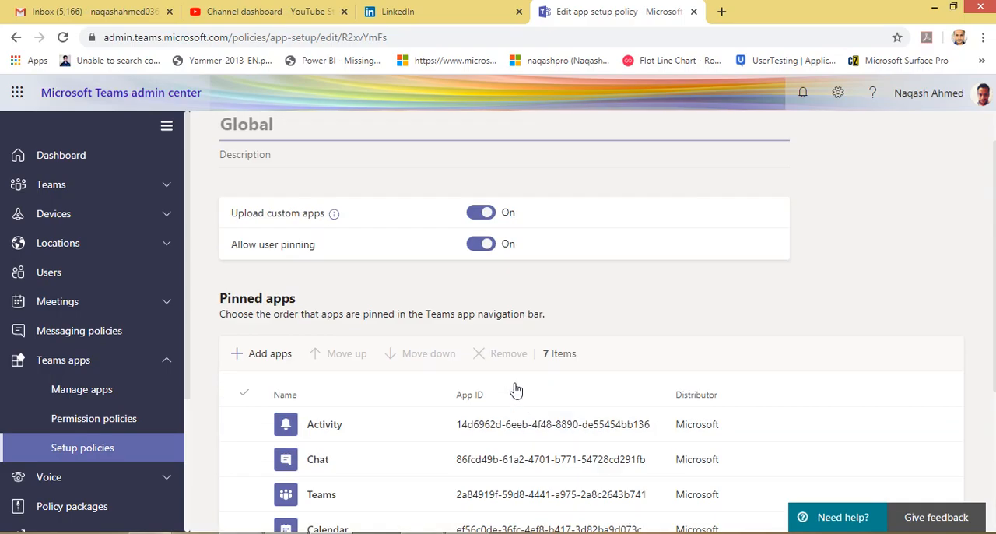
scroll(501, 337, "down", 3)
scroll(337, 349, "down", 1)
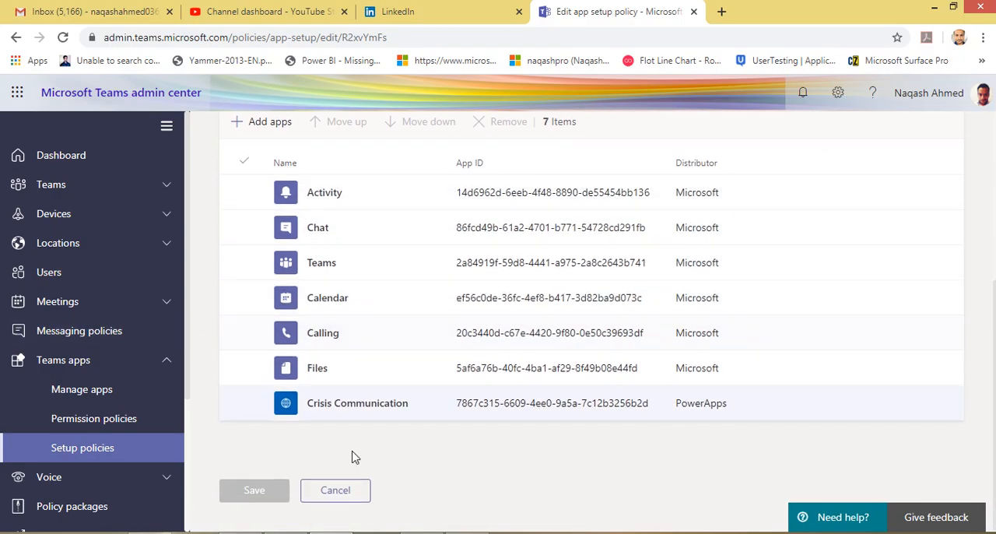
Expand the Voice section and open the Phone numbers page to review its number management options
scroll(129, 432, "down", 1)
left_click(166, 401)
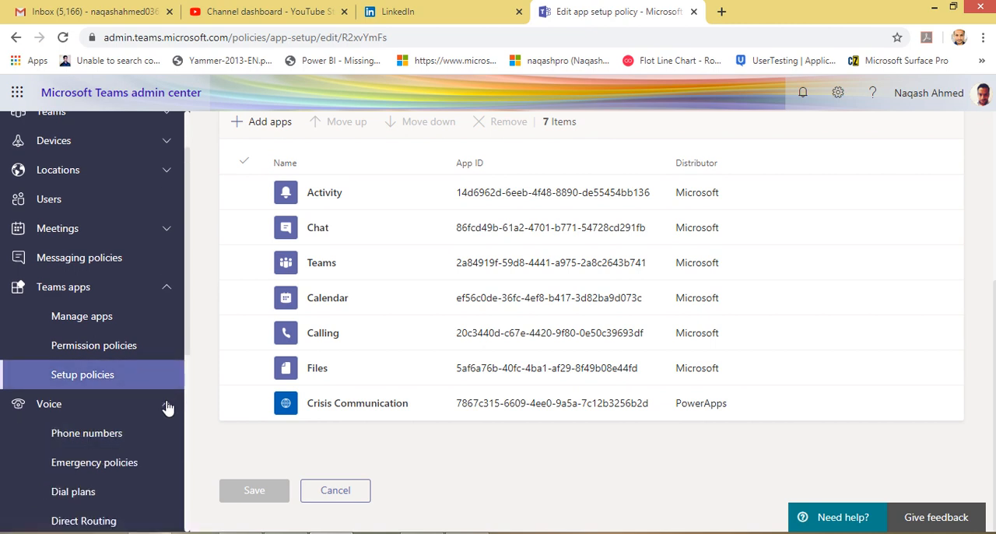
scroll(154, 363, "down", 1)
scroll(154, 363, "down", 1)
left_click(113, 288)
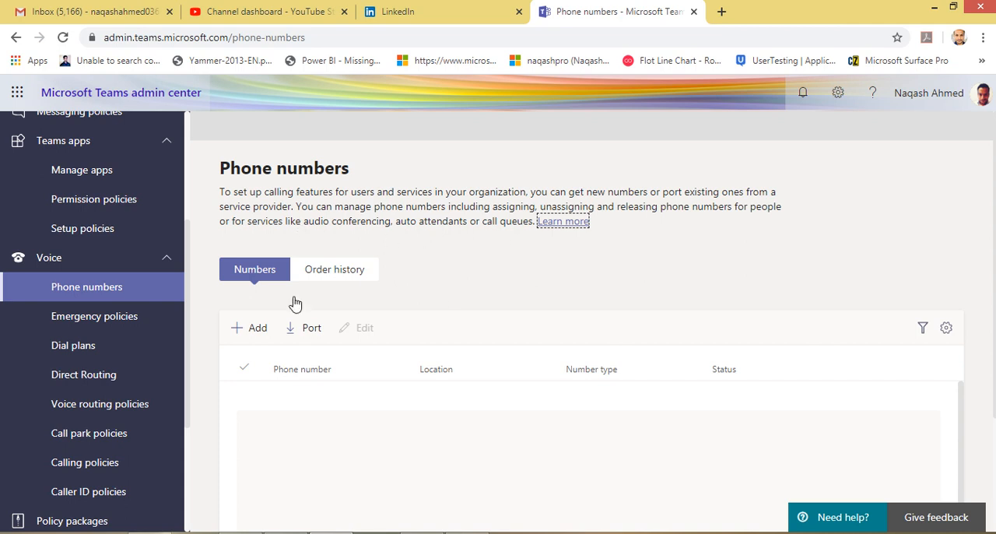
scroll(322, 363, "down", 2)
scroll(371, 302, "up", 2)
Review the calling policies on the Emergency policies page, and open the Dial plans page
left_click(119, 327)
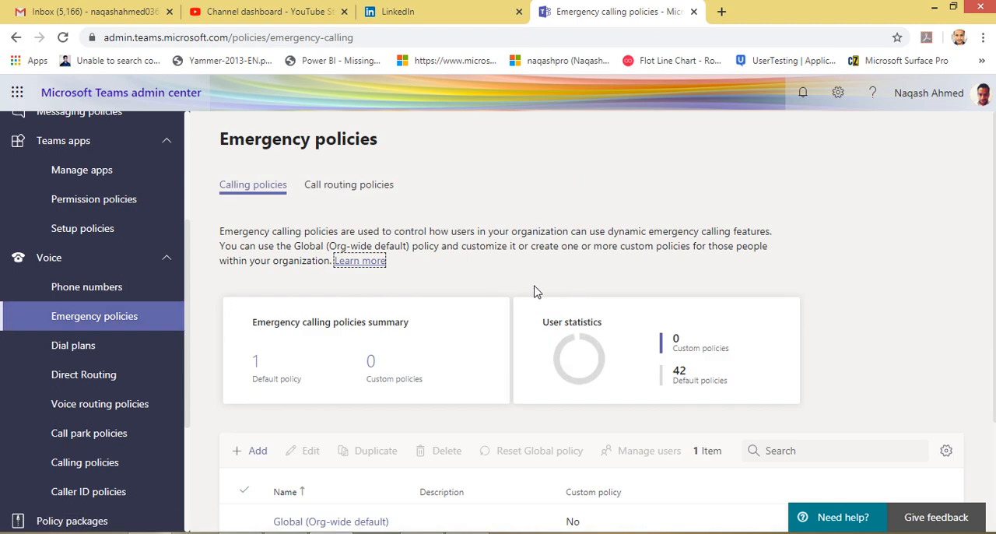
scroll(534, 290, "down", 2)
scroll(535, 290, "up", 2)
scroll(445, 301, "down", 2)
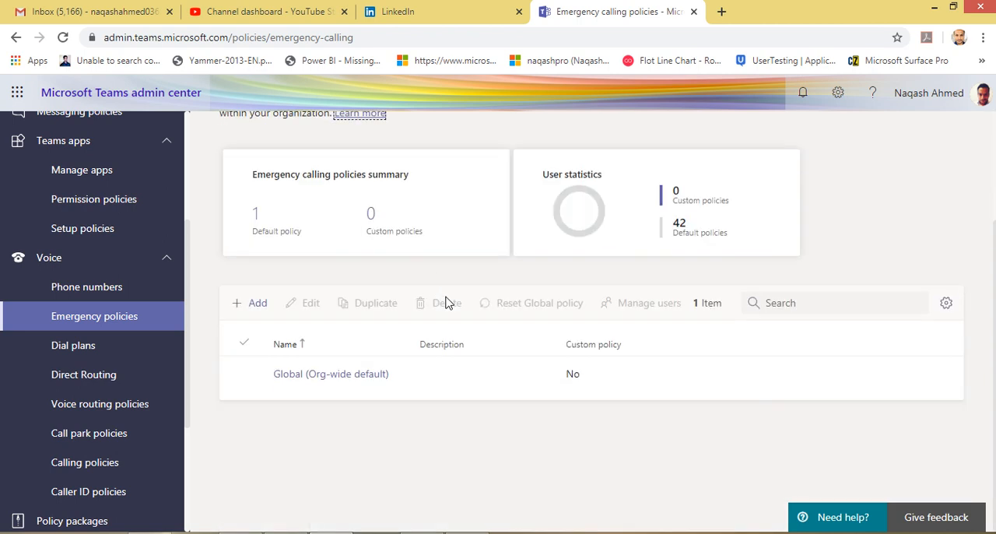
scroll(444, 302, "up", 2)
left_click(94, 358)
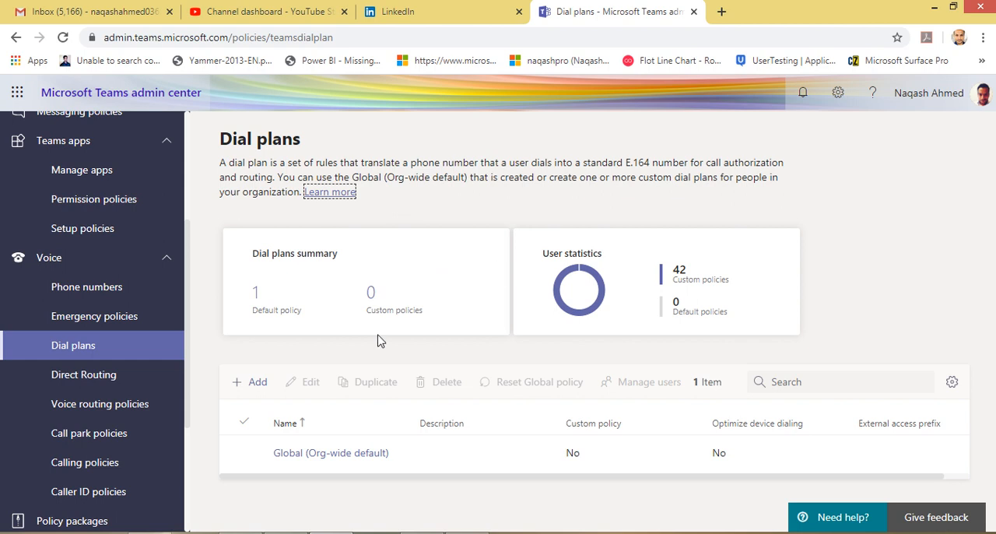
Open the Direct Routing page and examine its Session Border Controller description, routing summary and SBC list
left_click(82, 386)
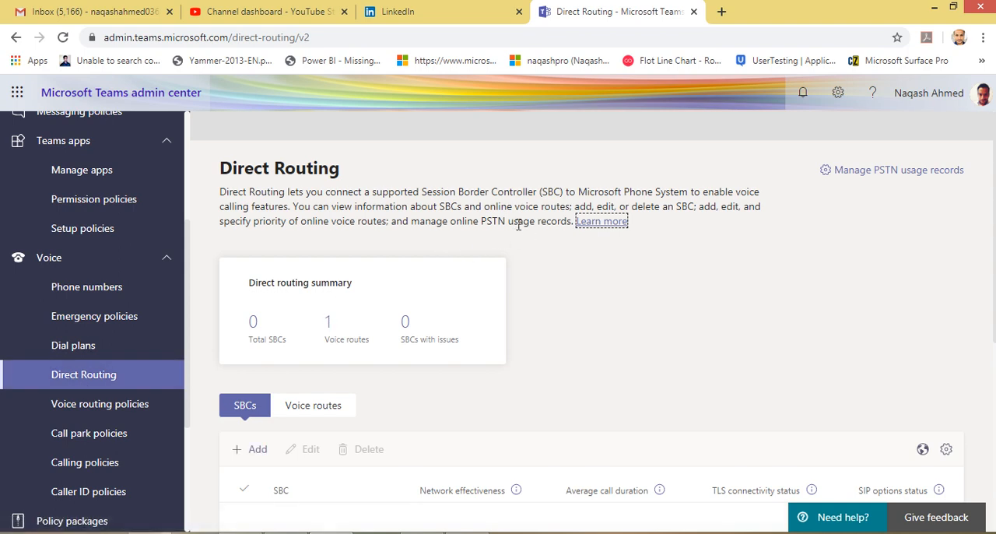
left_click_drag(418, 191, 588, 191)
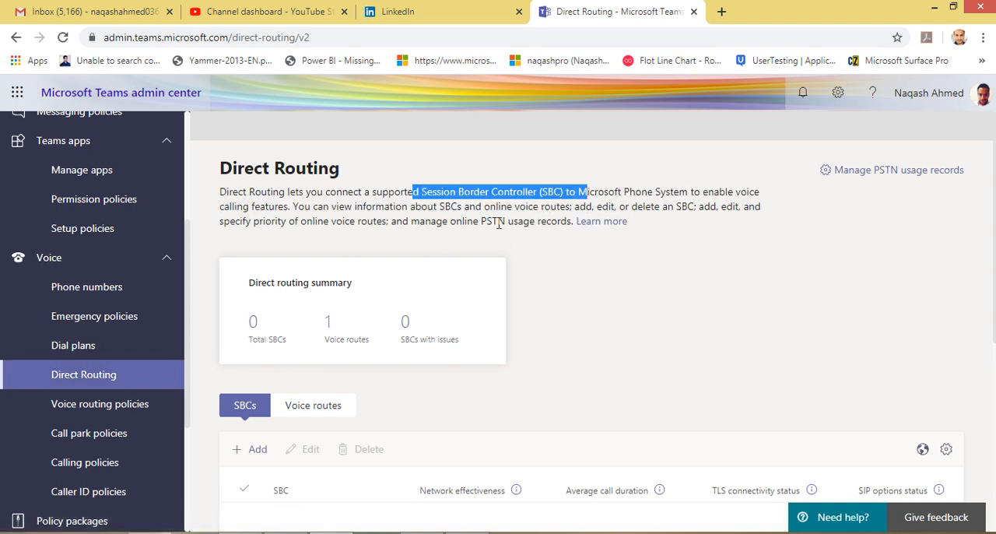
left_click(496, 225)
scroll(327, 254, "down", 2)
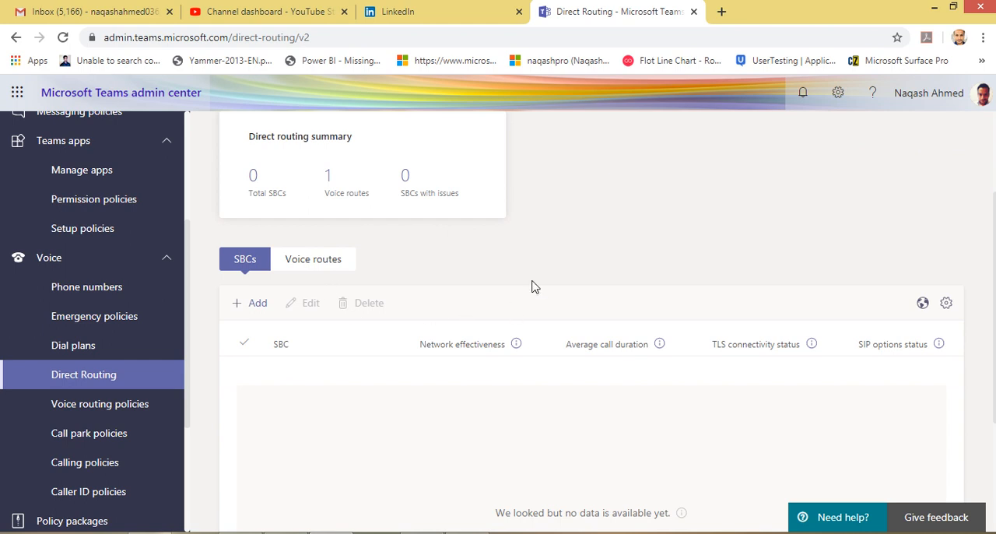
scroll(530, 295, "up", 2)
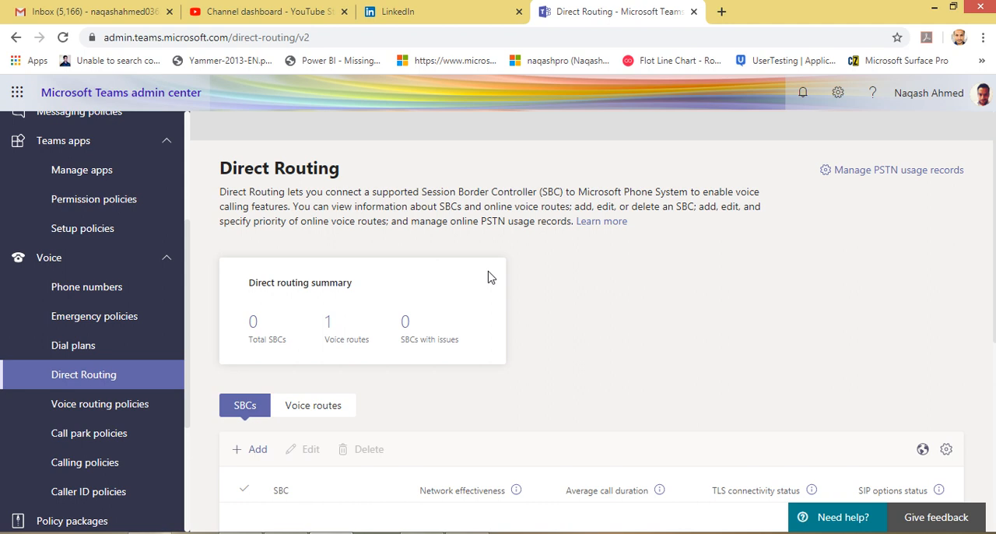
scroll(489, 276, "down", 1)
scroll(488, 276, "up", 1)
scroll(667, 326, "down", 2)
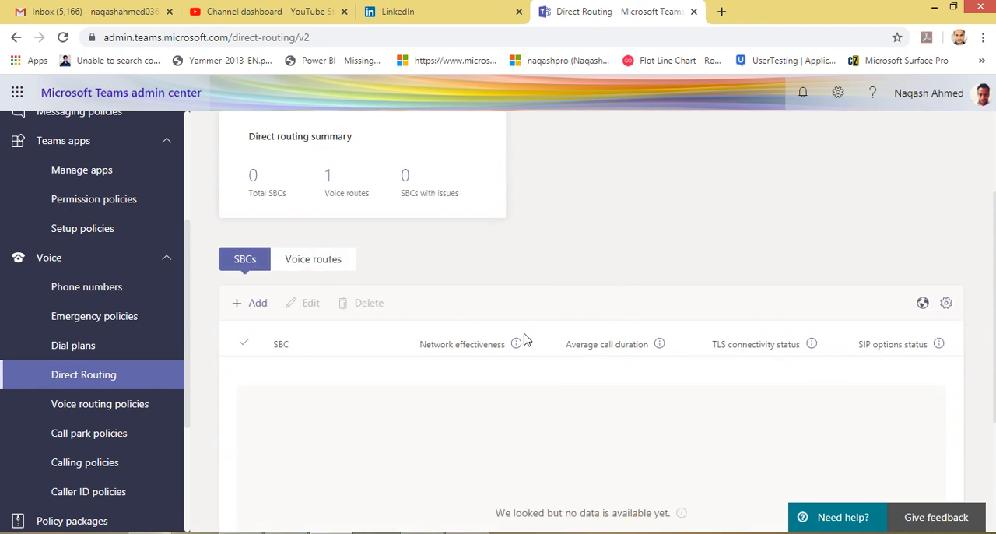
View the Voice routing policies page, and inspect the pickup range and park timeout in the Global call park policy
left_click(99, 415)
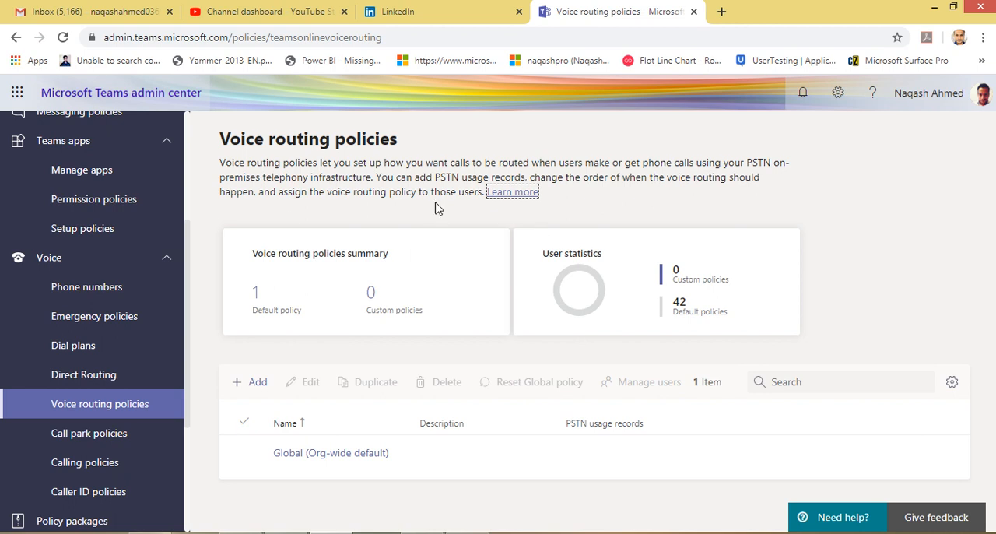
left_click(120, 434)
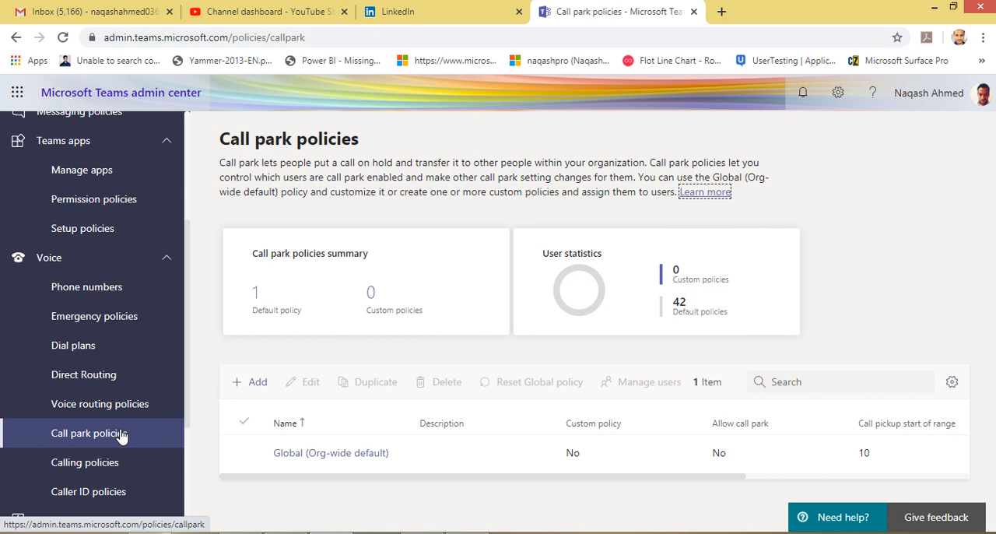
left_click(363, 454)
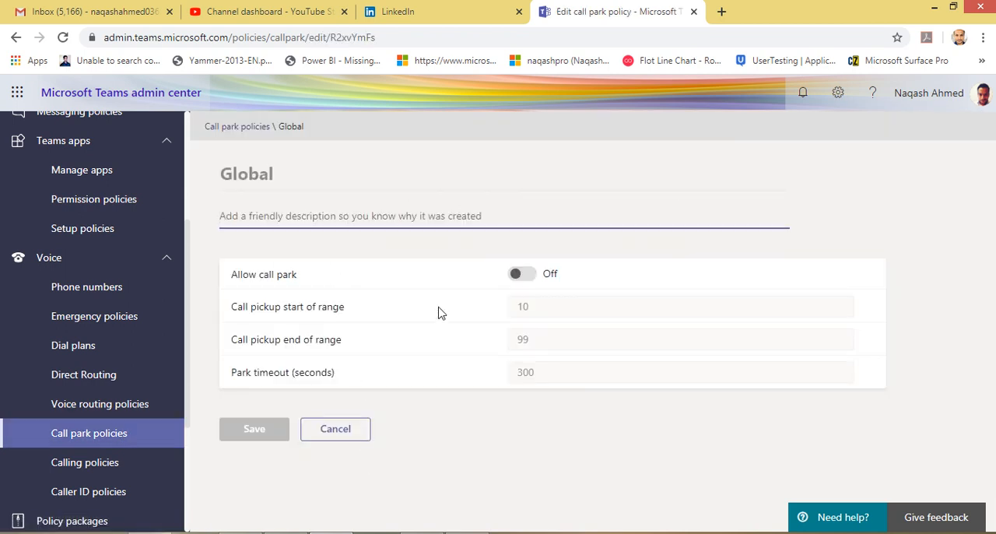
left_click(350, 322)
left_click_drag(351, 322, 395, 326)
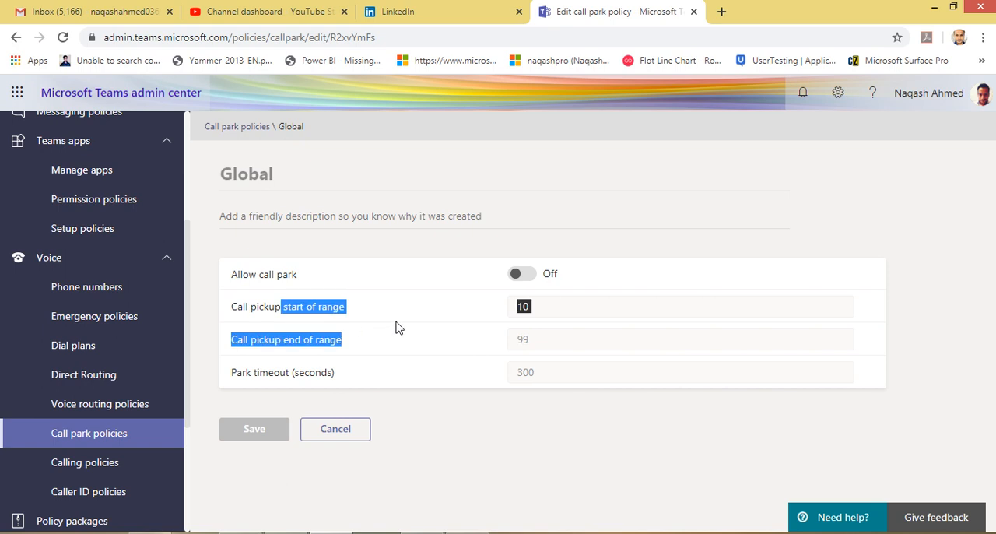
left_click(430, 327)
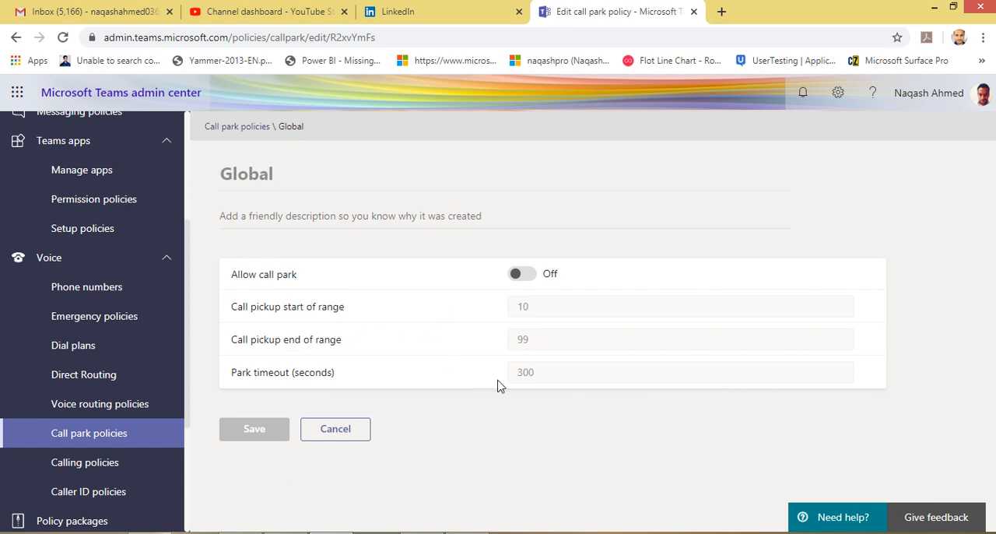
left_click_drag(538, 371, 513, 376)
Open the Global (Org-wide default) policy from the Calling policies page
left_click(80, 470)
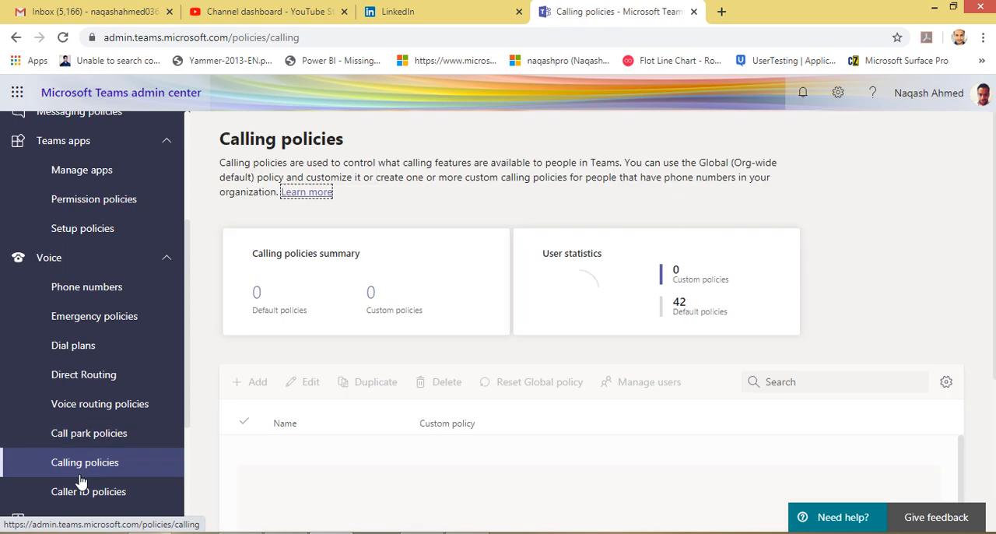
scroll(465, 396, "down", 1)
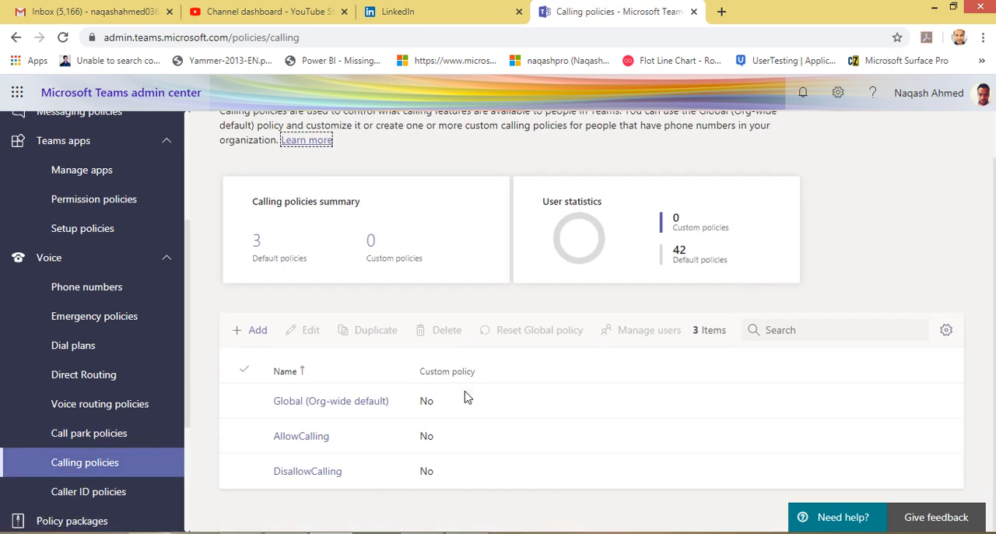
left_click(394, 400)
scroll(397, 398, "down", 1)
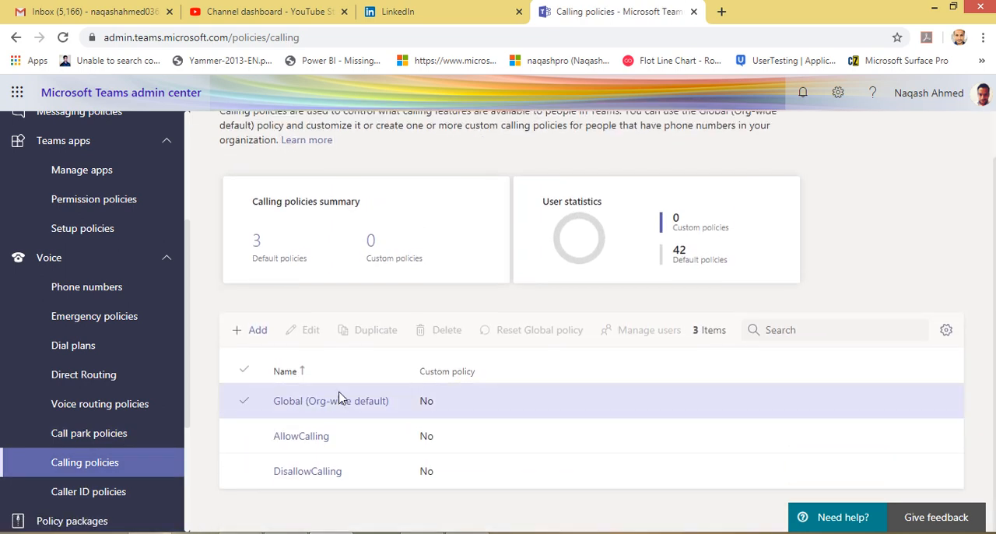
left_click(346, 402)
scroll(361, 375, "down", 1)
scroll(363, 374, "up", 2)
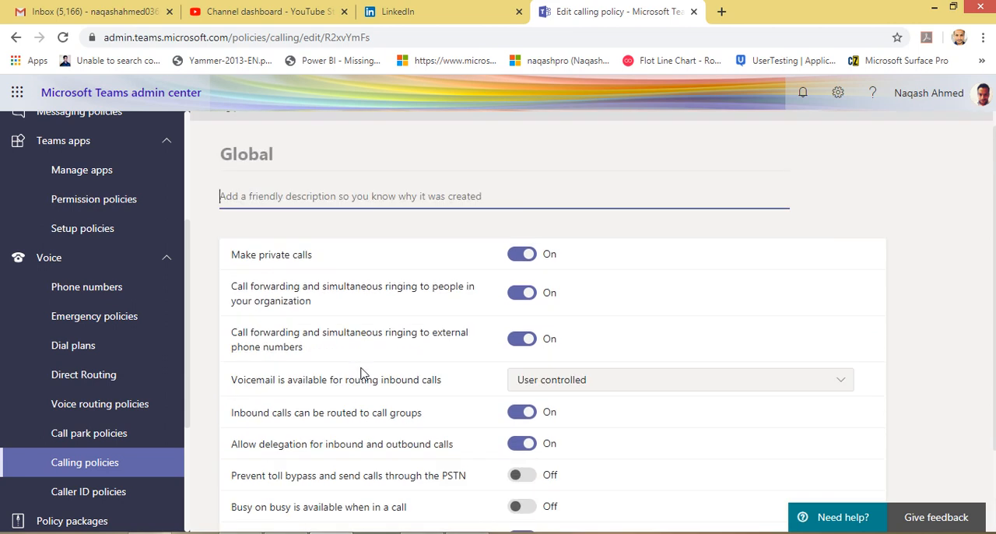
Examine the Global calling policy's private call, call forwarding, voicemail, delegation and PSTN settings without changing any of them
scroll(306, 311, "down", 2)
scroll(285, 289, "up", 2)
left_click(507, 218)
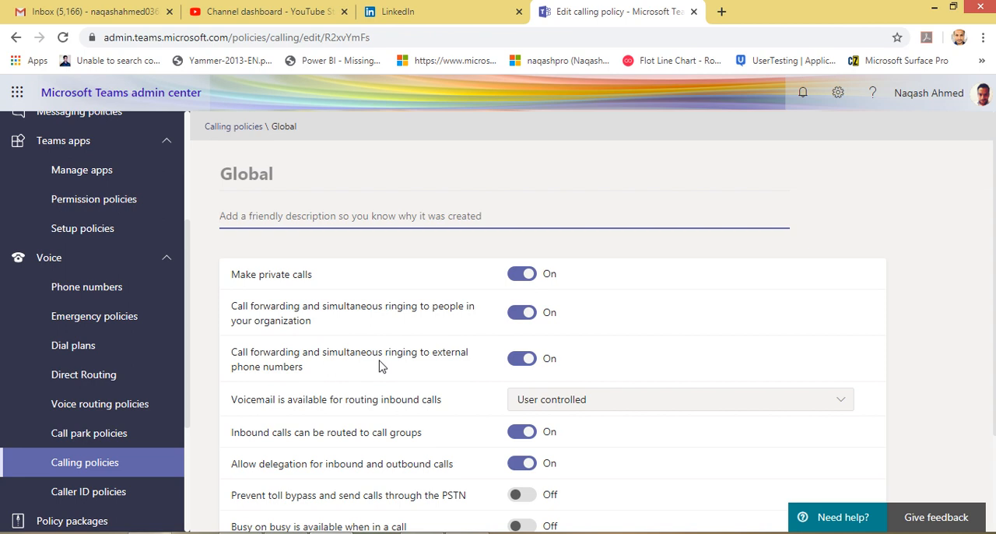
scroll(388, 394, "down", 1)
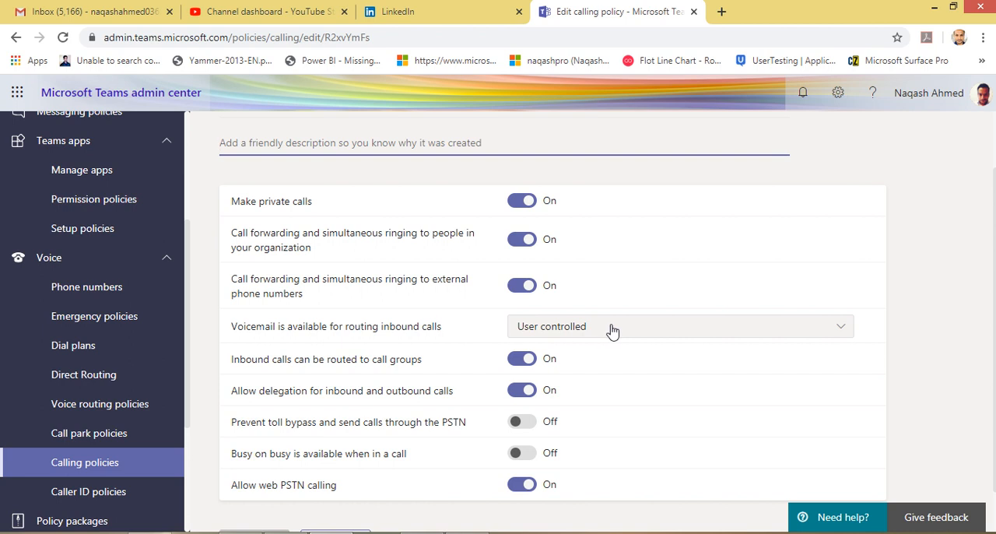
left_click_drag(244, 331, 426, 338)
left_click(429, 335)
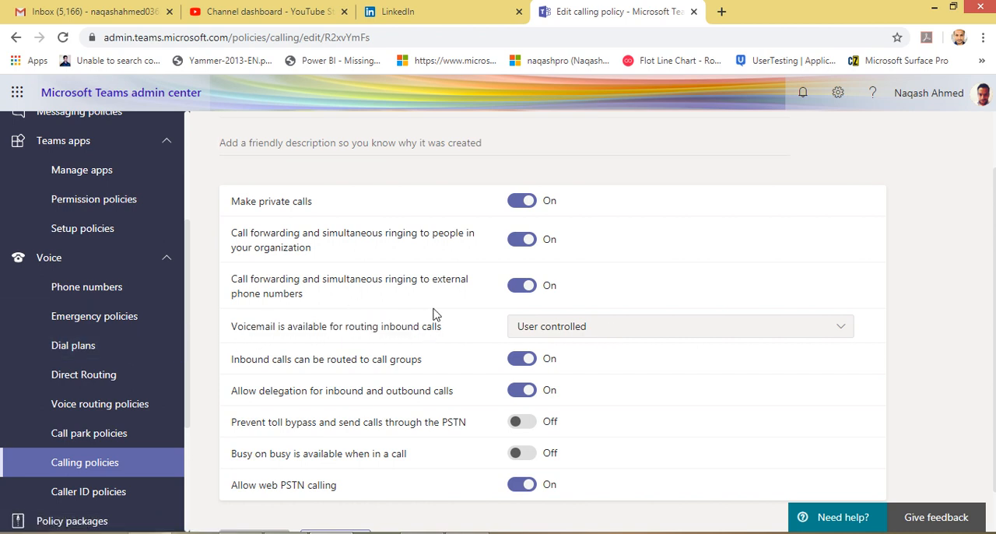
scroll(282, 412, "down", 1)
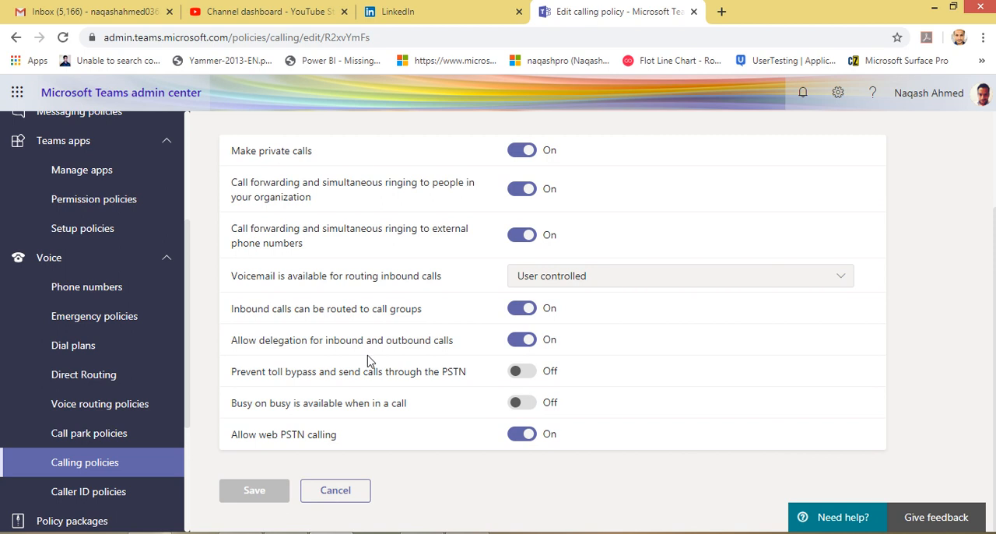
Review the Caller ID policies page, and open the Policy packages page to browse its predefined packages
left_click(122, 494)
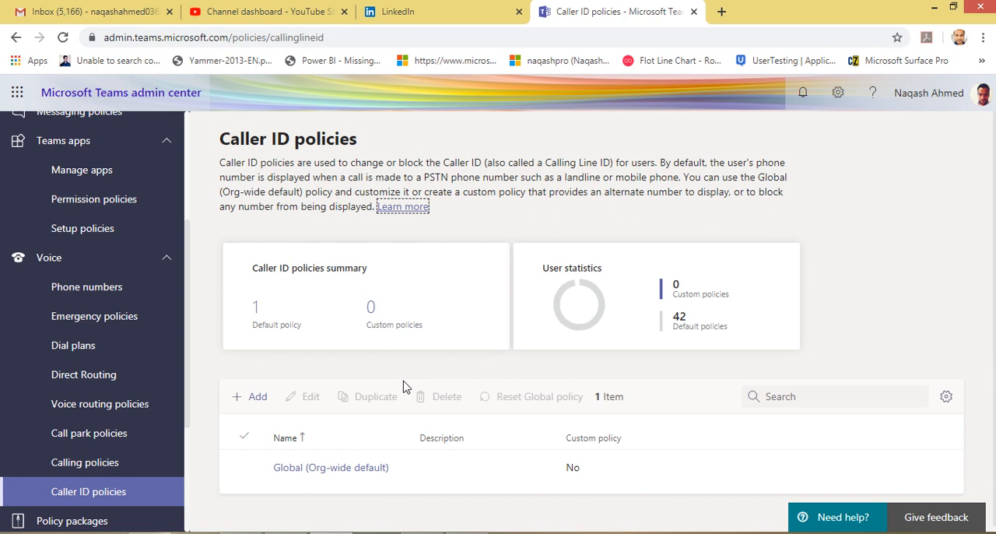
scroll(432, 374, "down", 1)
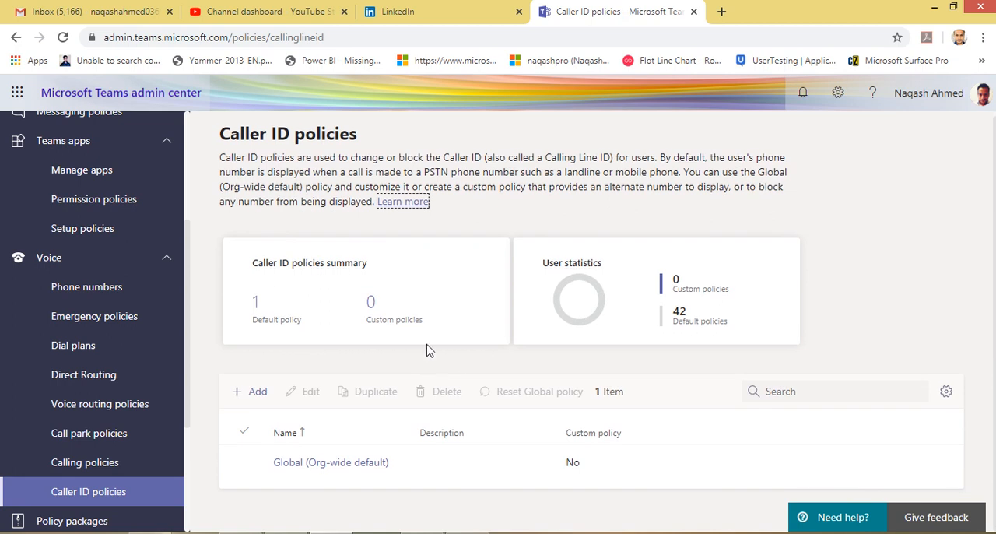
scroll(93, 404, "down", 2)
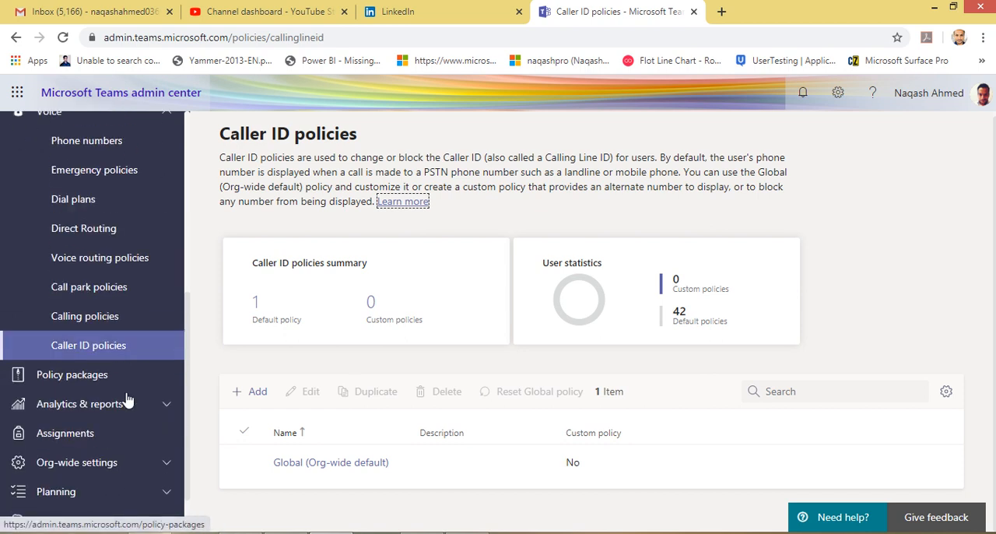
left_click(131, 380)
scroll(474, 425, "down", 2)
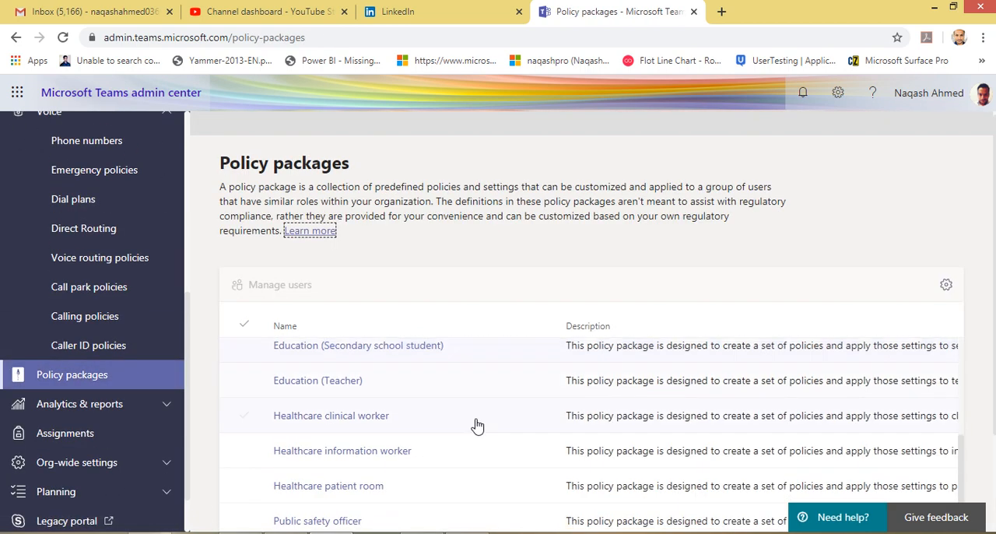
Browse the predefined education, healthcare, public safety and business packages in the Policy packages list
scroll(475, 425, "up", 2)
scroll(476, 426, "down", 2)
scroll(476, 425, "up", 2)
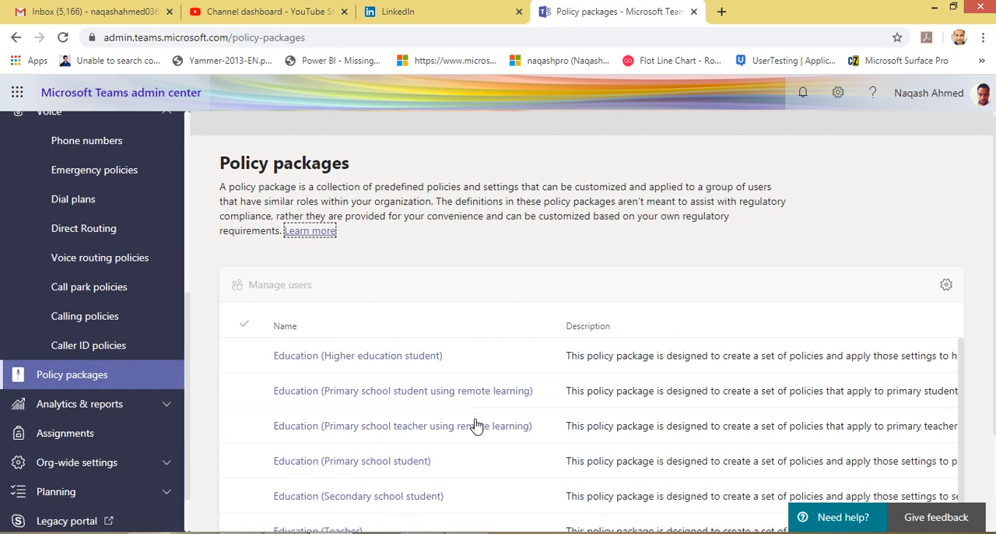
scroll(475, 424, "down", 2)
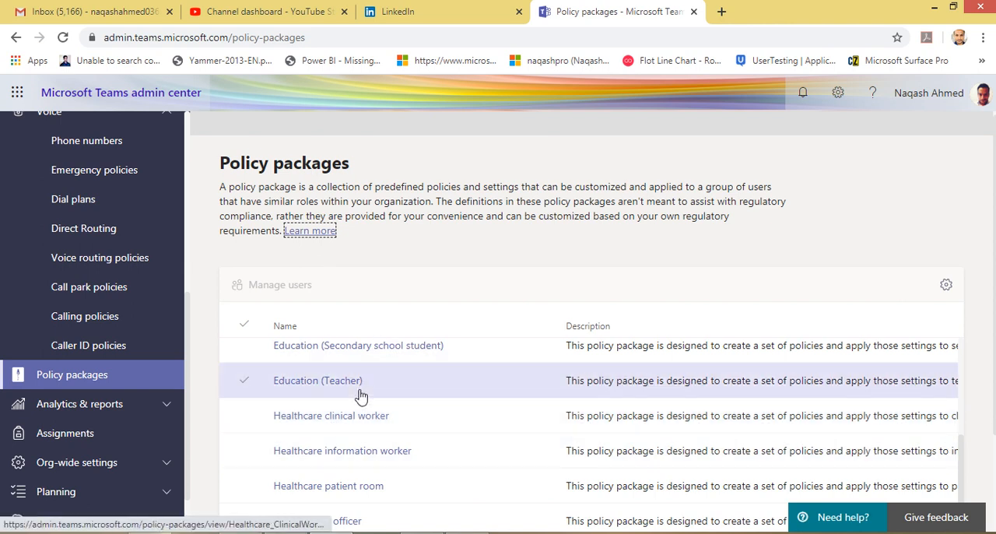
scroll(389, 395, "up", 3)
scroll(354, 389, "down", 5)
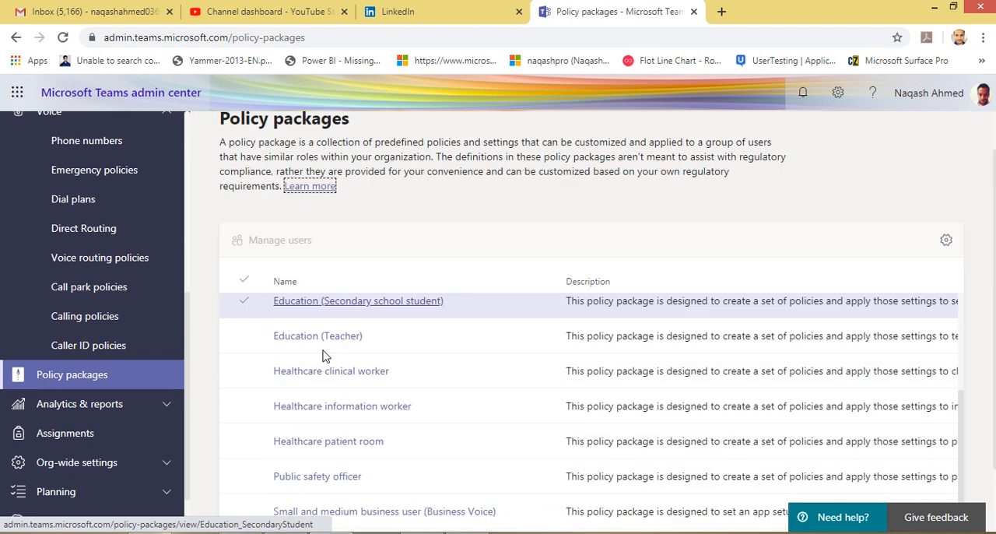
scroll(324, 373, "up", 5)
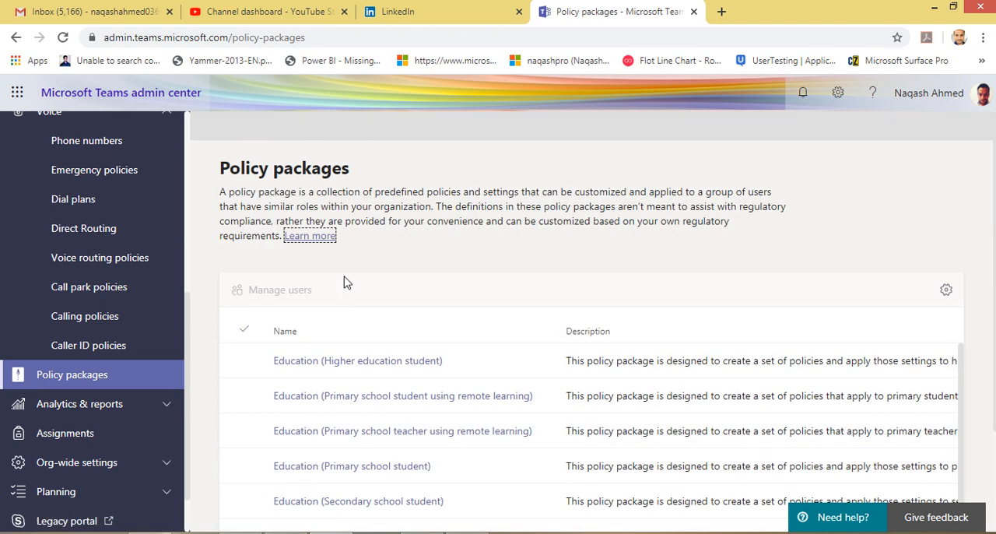
Open the Usage reports page under Analytics & reports, and collapse the Voice section of the navigation
left_click(133, 415)
left_click(115, 436)
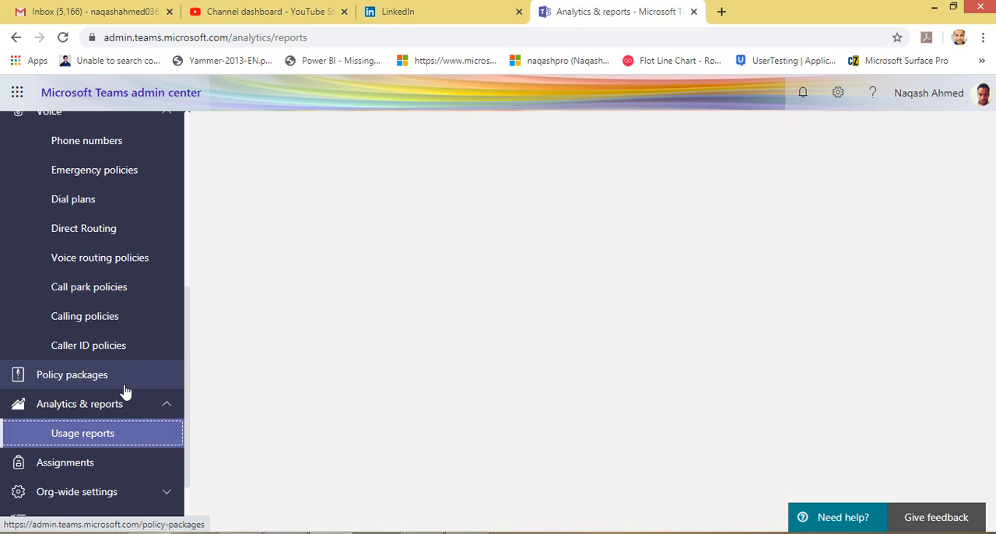
scroll(143, 277, "up", 2)
left_click(159, 263)
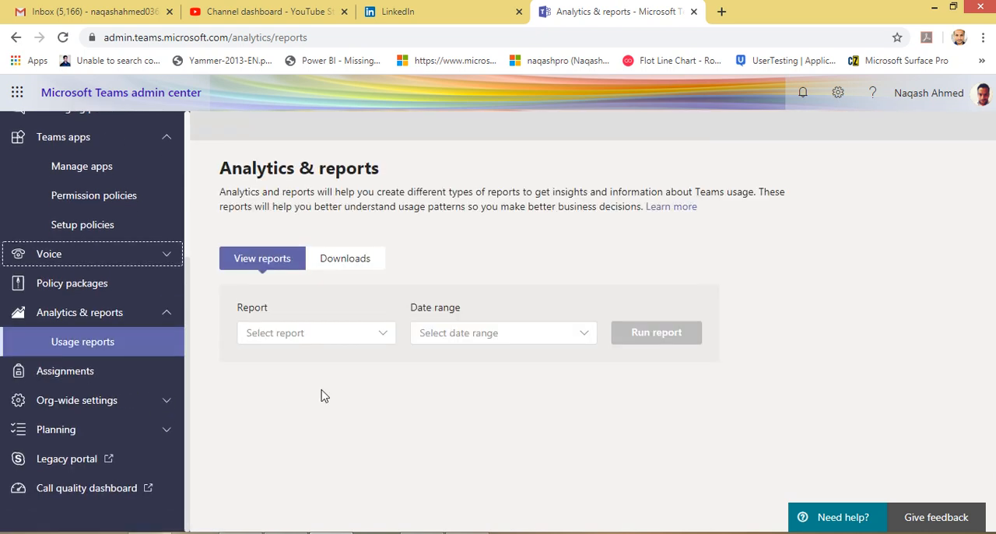
Run the Teams user activity report for the last 30 days
left_click(369, 340)
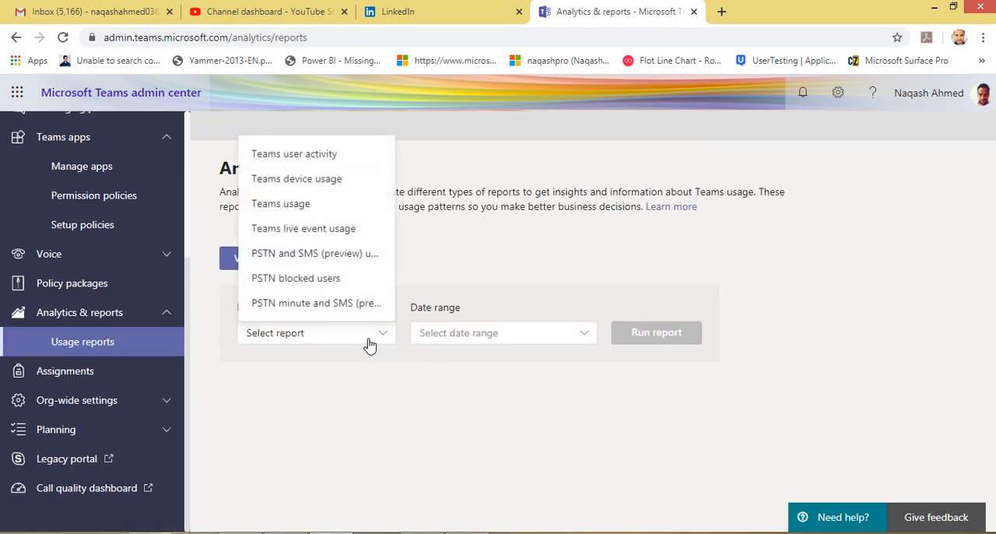
left_click(315, 155)
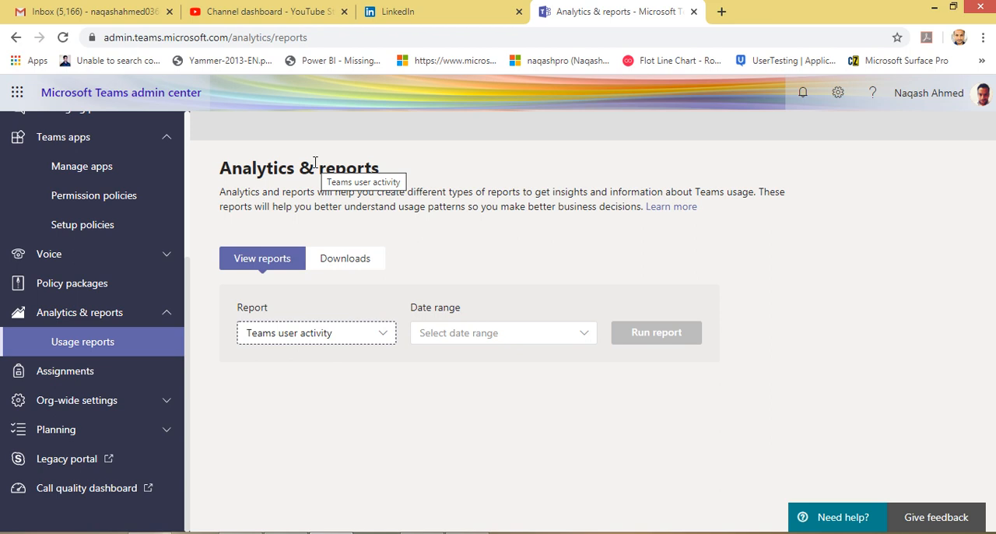
left_click(490, 333)
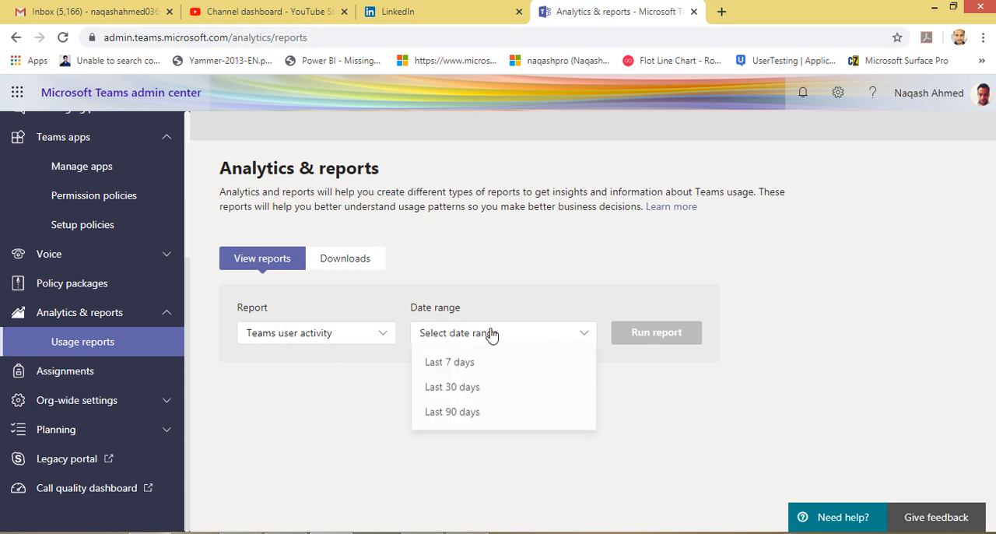
left_click(472, 395)
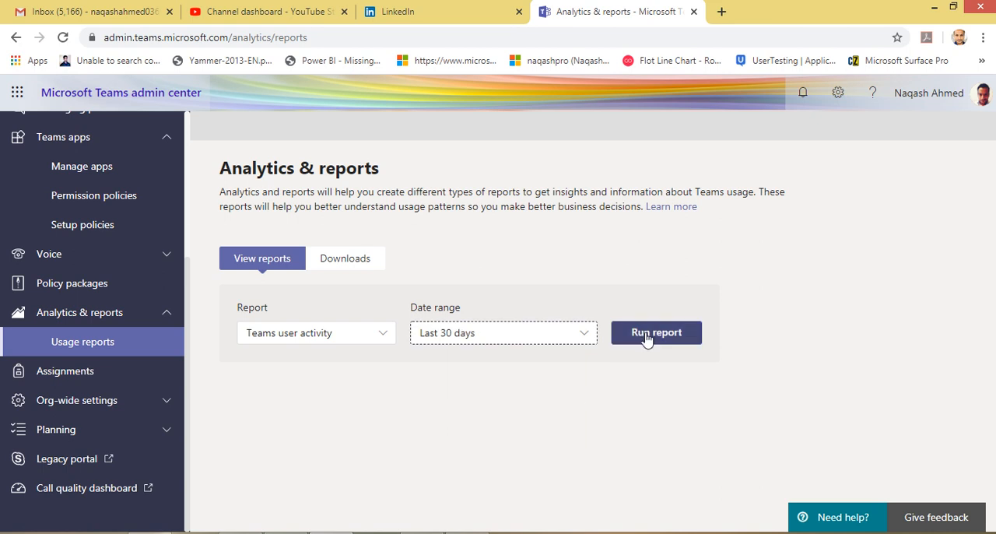
left_click(646, 336)
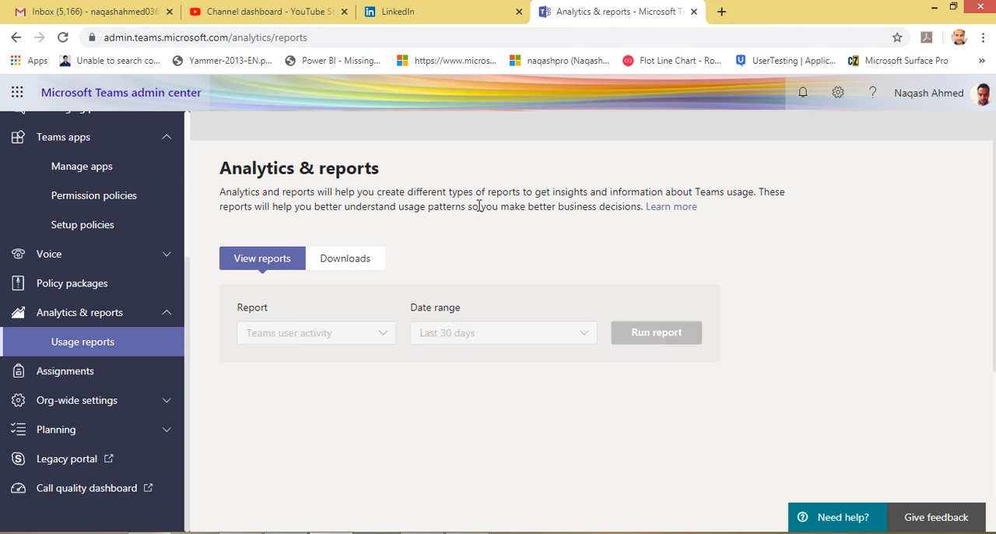
Examine the user activity report's chart and per-user table across all columns, from channel messages to last activity
scroll(480, 218, "down", 2)
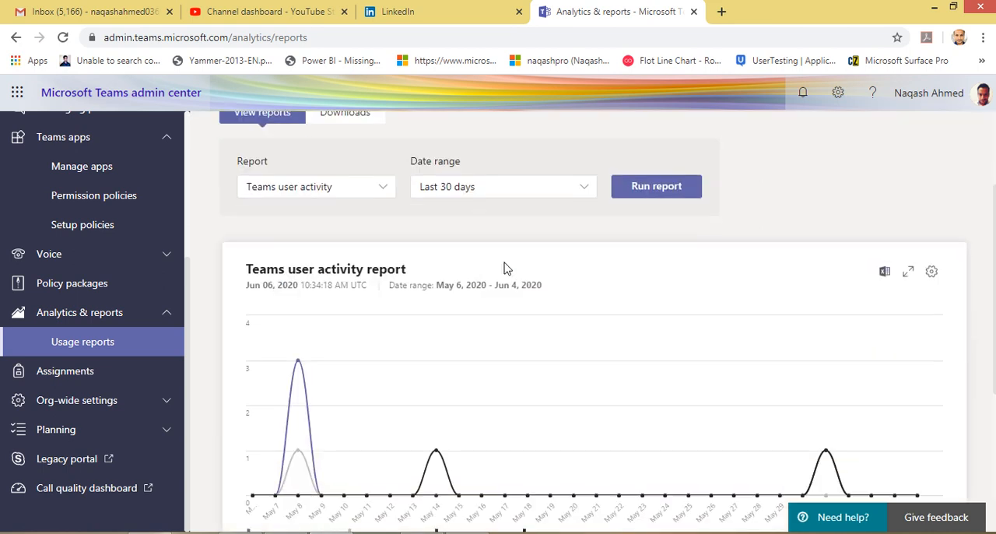
scroll(348, 329, "down", 1)
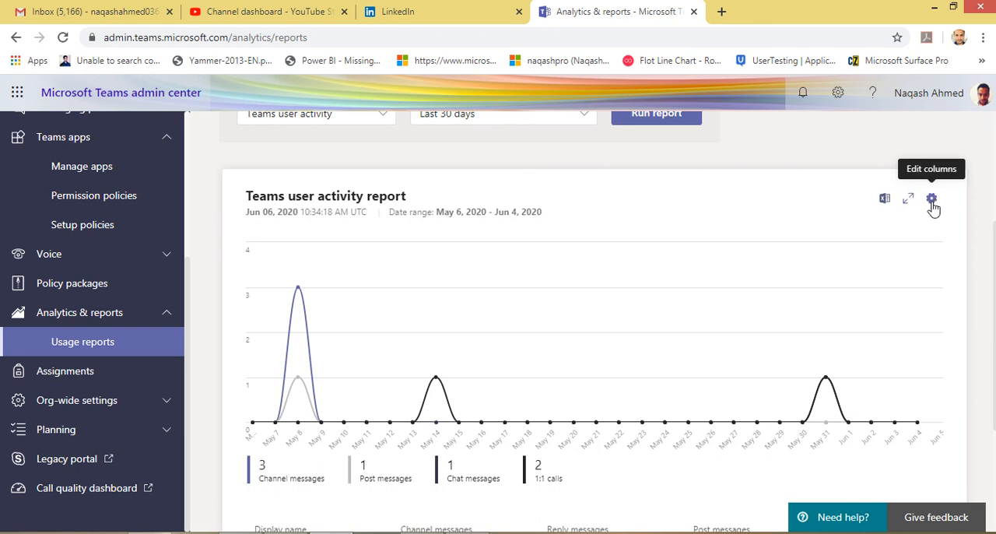
scroll(778, 295, "down", 3)
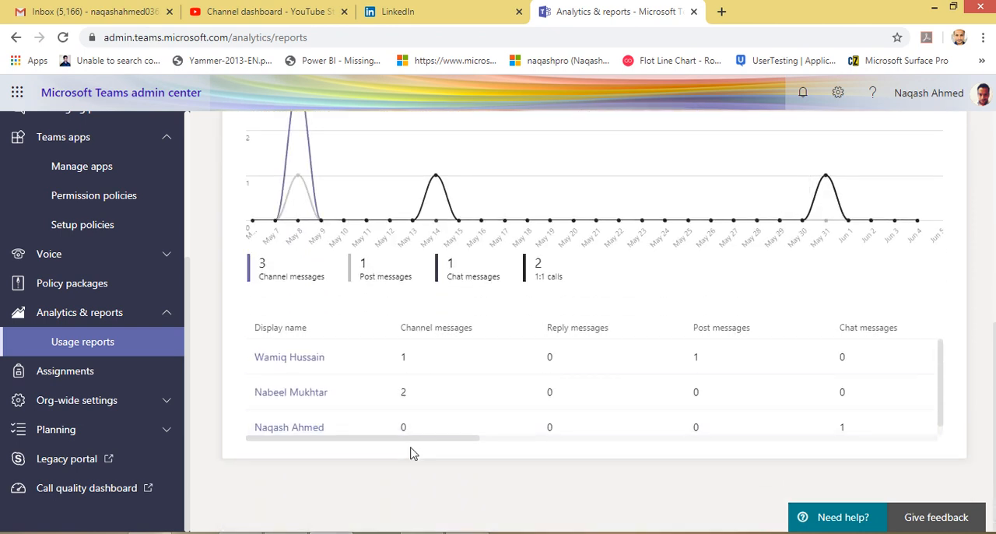
left_click_drag(408, 440, 349, 439)
scroll(393, 431, "right", 3)
left_click_drag(498, 432, 665, 414)
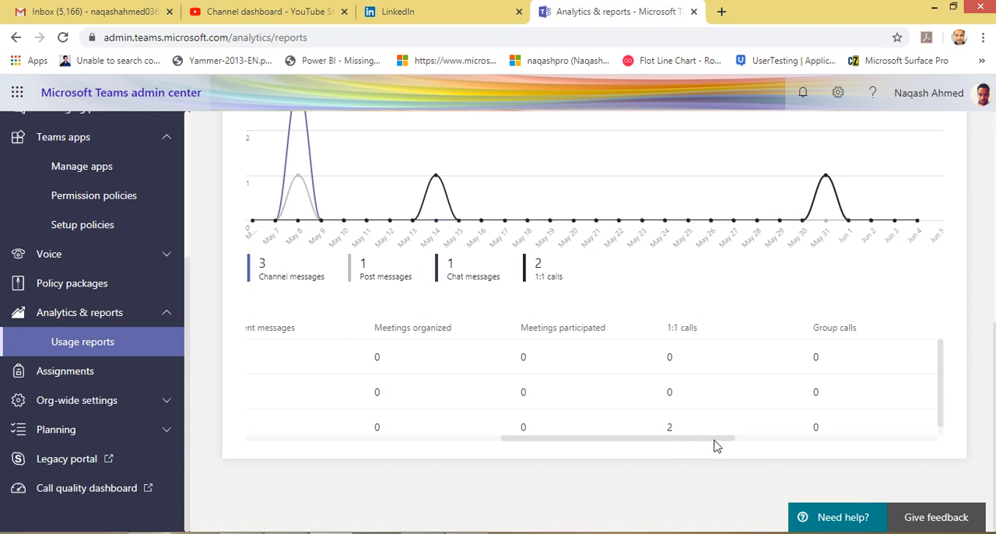
left_click_drag(713, 439, 941, 437)
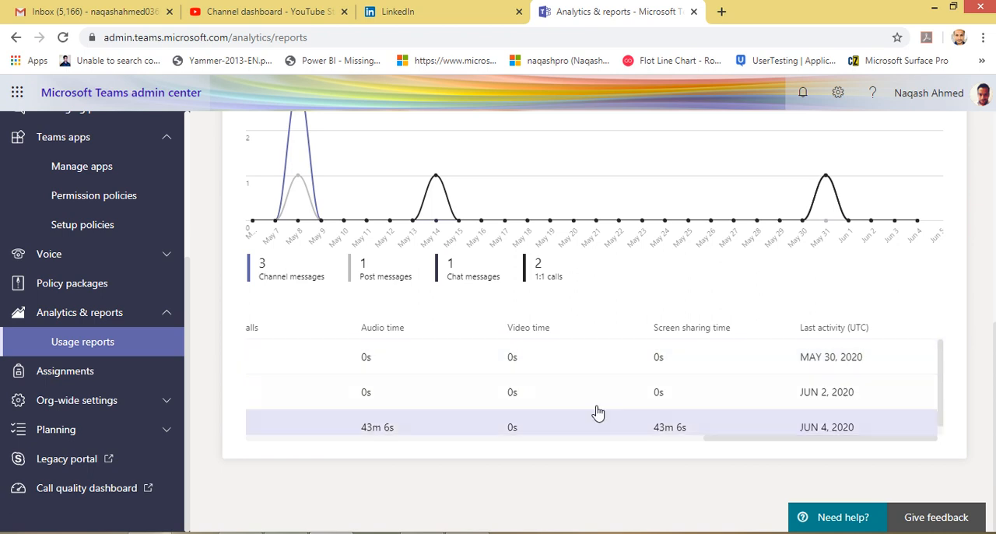
Run the Teams device usage report for the last 30 days
scroll(288, 395, "up", 5)
left_click(369, 332)
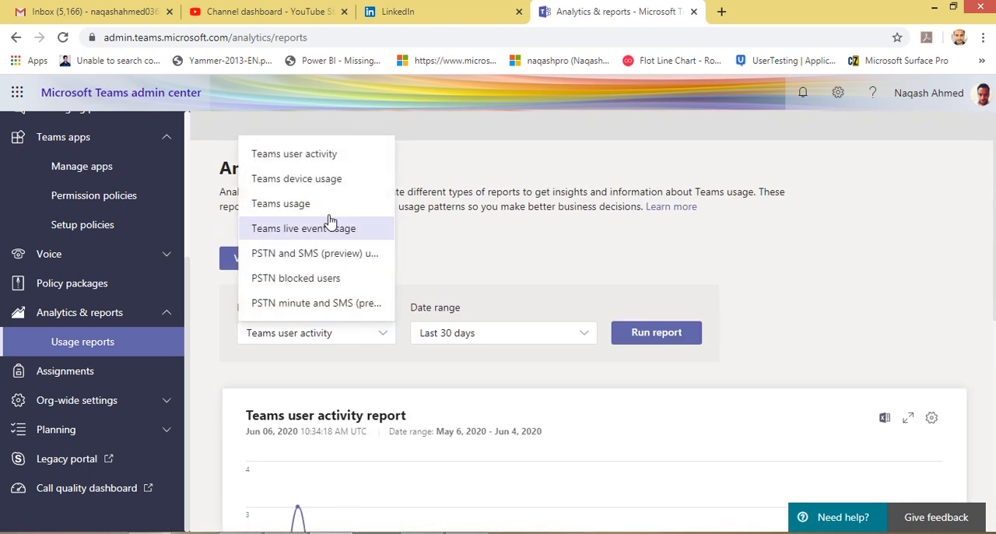
left_click(327, 180)
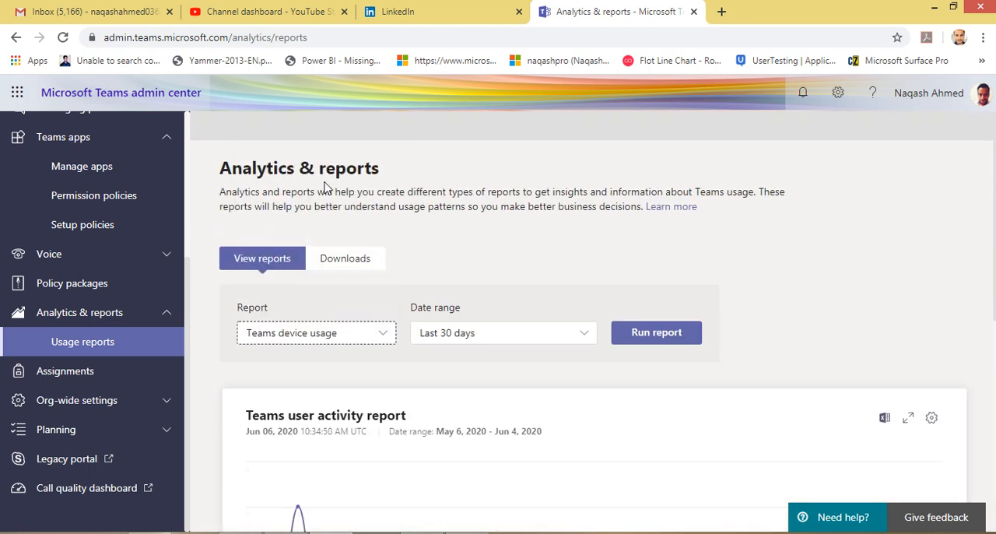
left_click(640, 340)
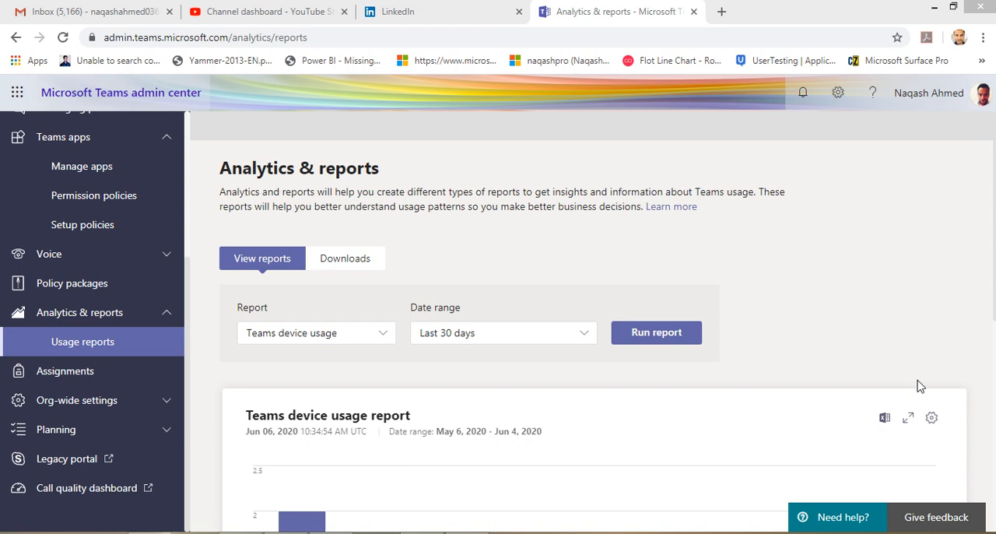
Examine the device usage report's platform chart and its per-user device table
scroll(933, 366, "down", 3)
scroll(349, 334, "down", 3)
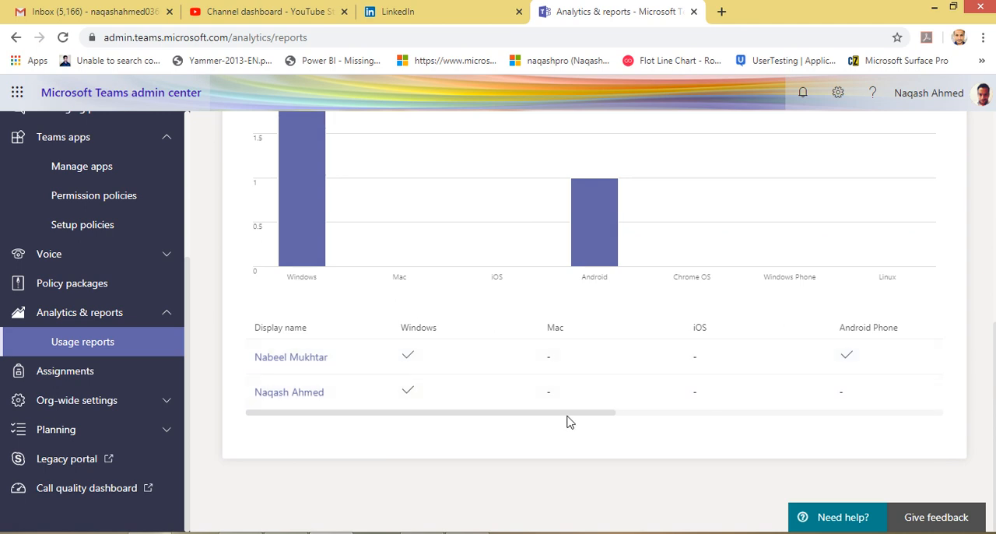
left_click_drag(603, 414, 406, 420)
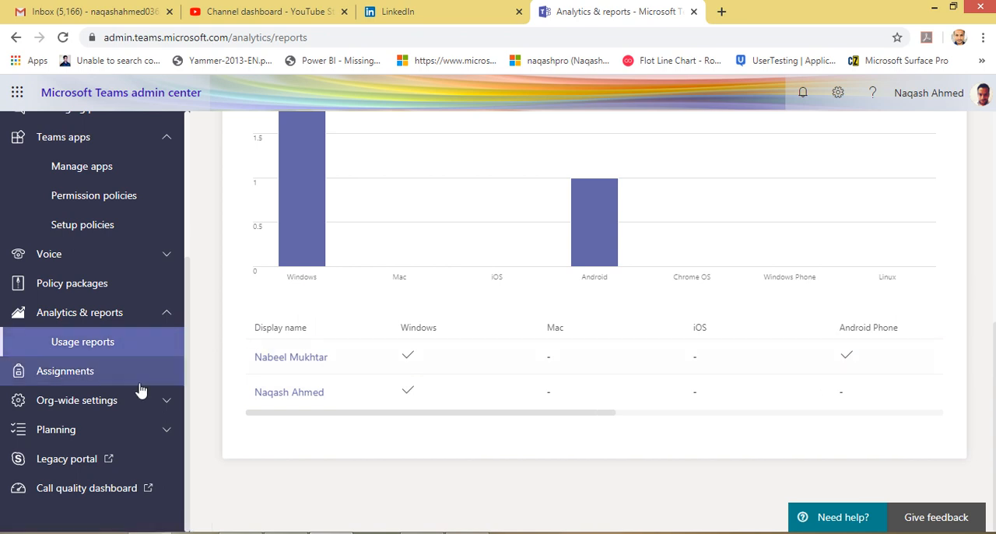
Open the Assignments page and review its weekly guardian email digest, MakeCode and Turnitin settings
left_click(99, 383)
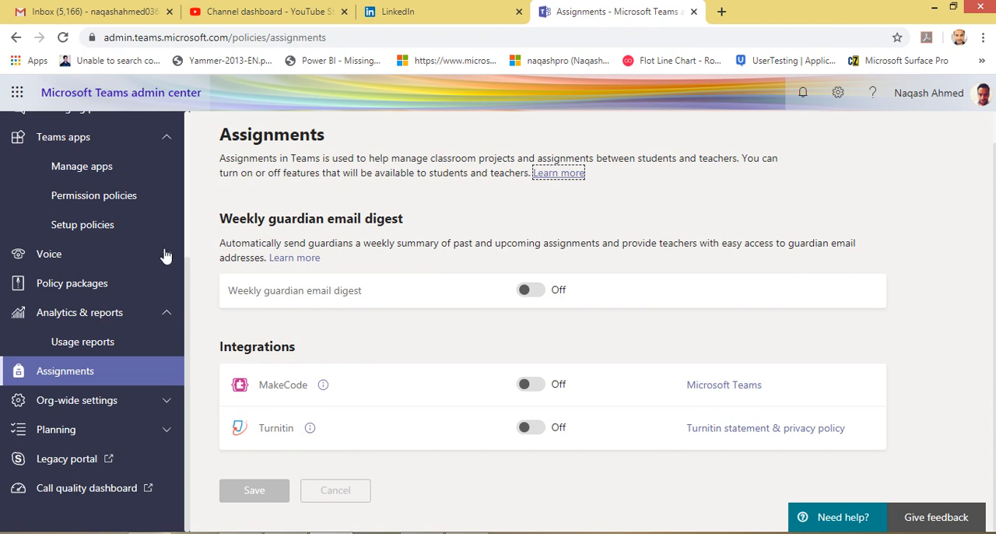
scroll(163, 265, "up", 2)
scroll(140, 366, "down", 2)
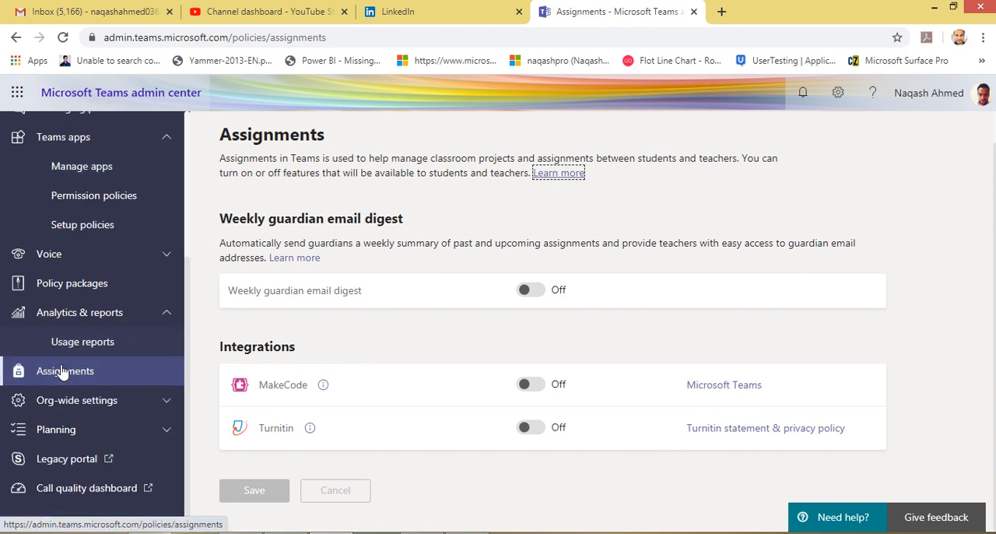
scroll(576, 281, "up", 1)
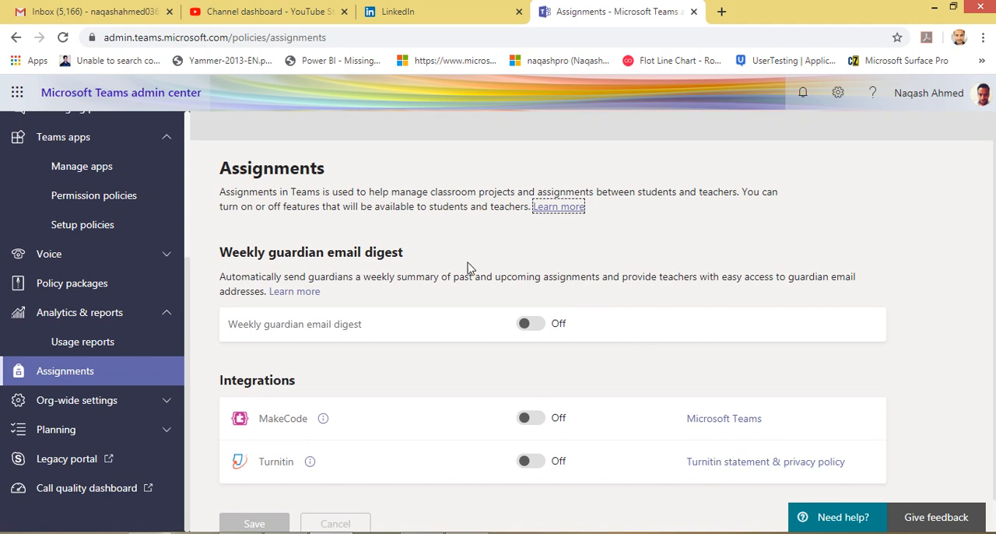
scroll(371, 338, "down", 1)
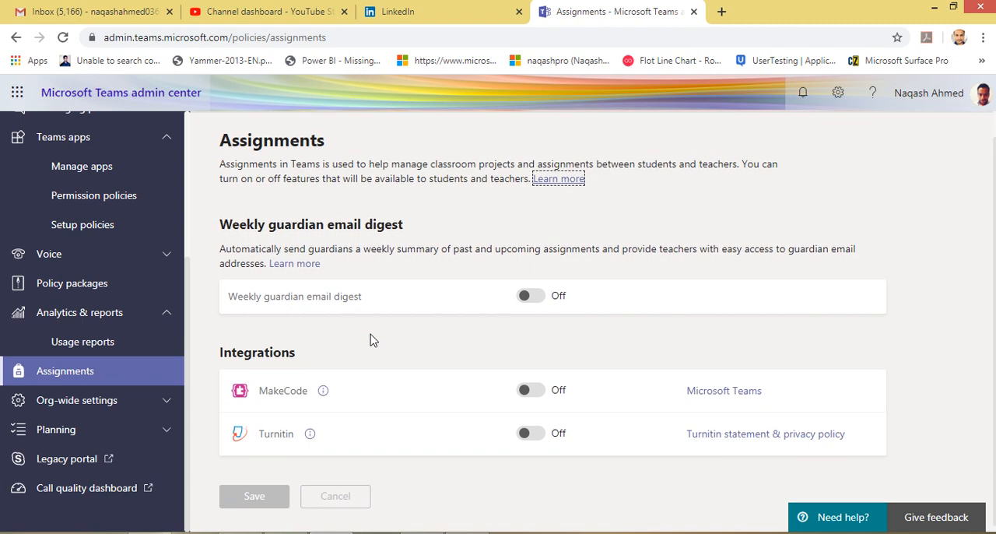
scroll(371, 338, "up", 1)
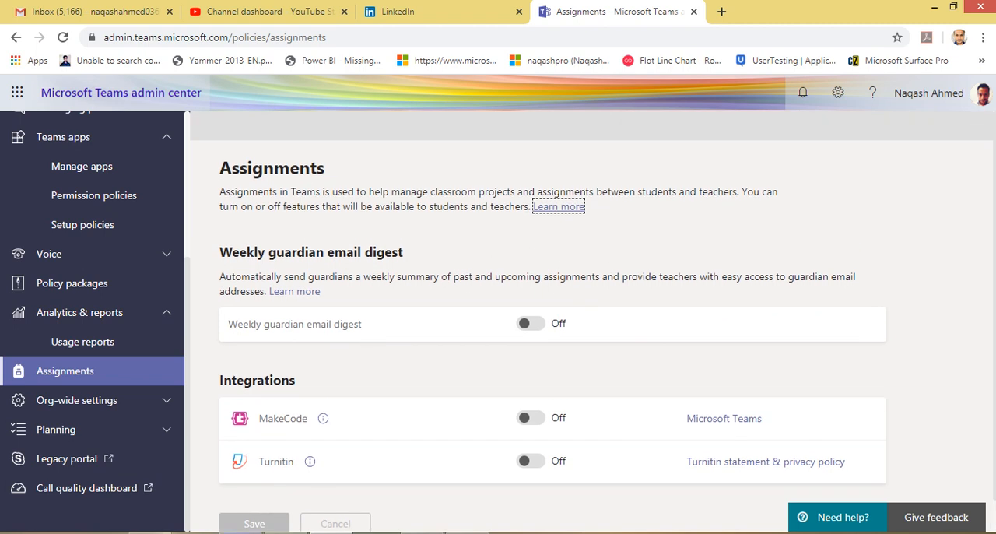
left_click(240, 532)
left_click(24, 190)
scroll(462, 300, "down", 1)
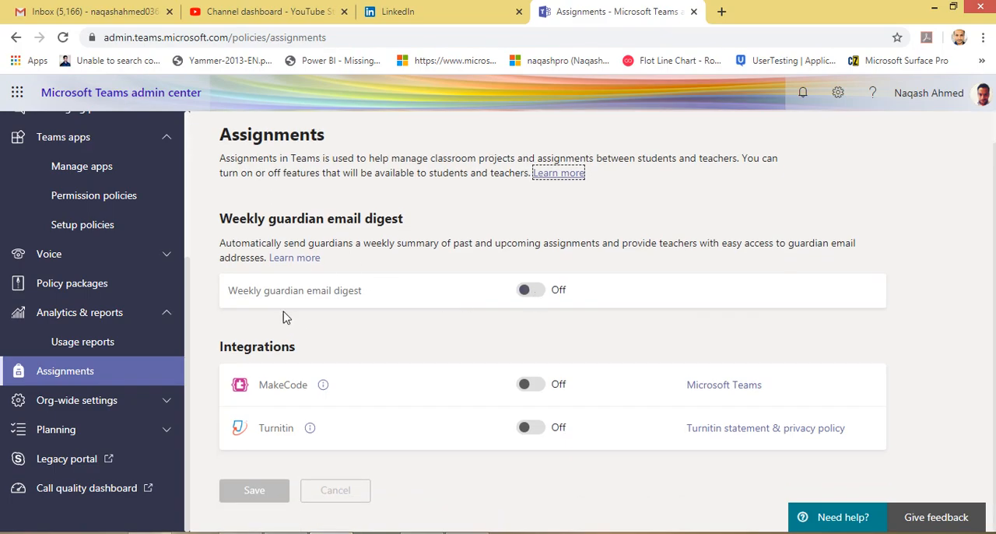
Try to turn on the Weekly guardian email digest and save the assignment settings
left_click_drag(236, 290, 366, 290)
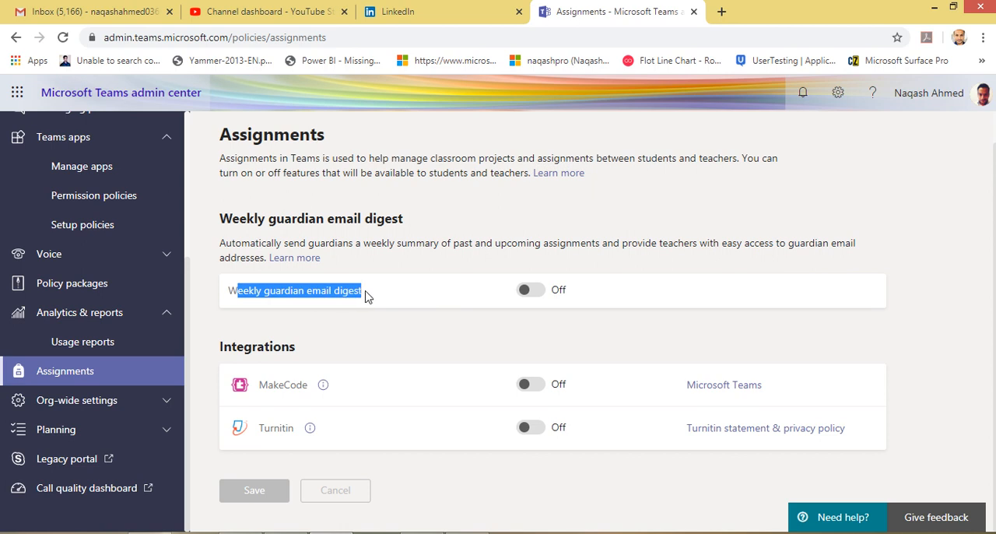
left_click(435, 298)
left_click(523, 294)
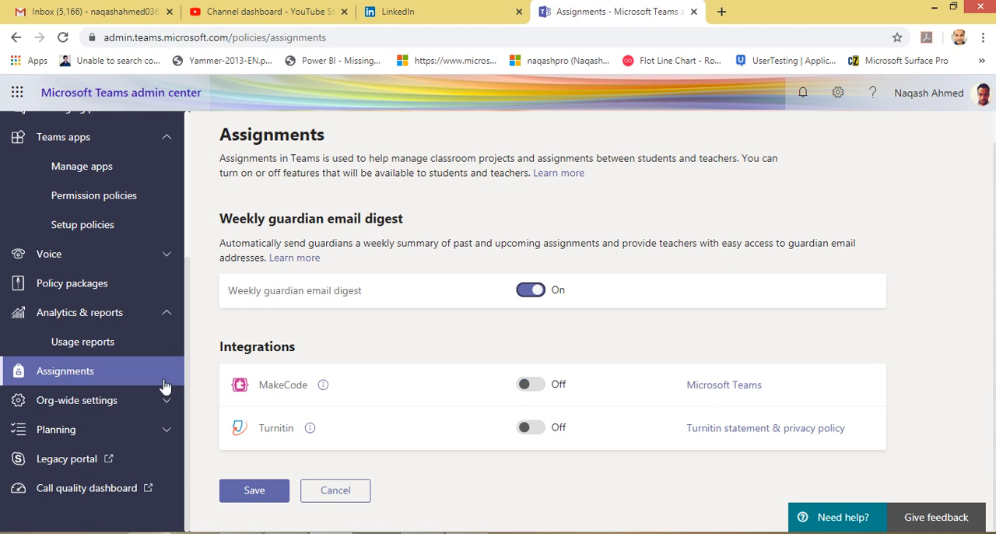
left_click(249, 491)
Open the External access page in the org-wide settings and review its Skype for Business, Teams and Skype communication settings
left_click(125, 404)
scroll(101, 389, "down", 3)
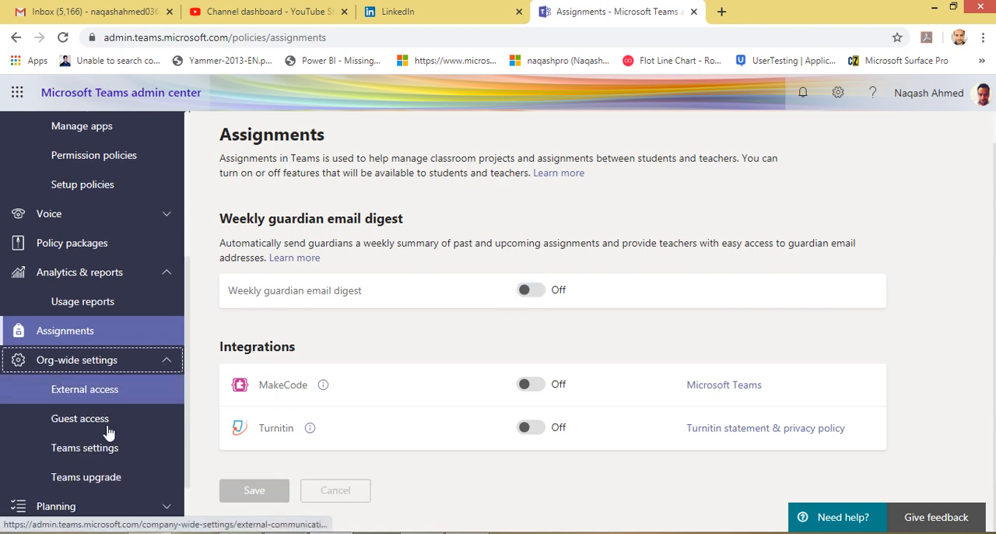
left_click(117, 314)
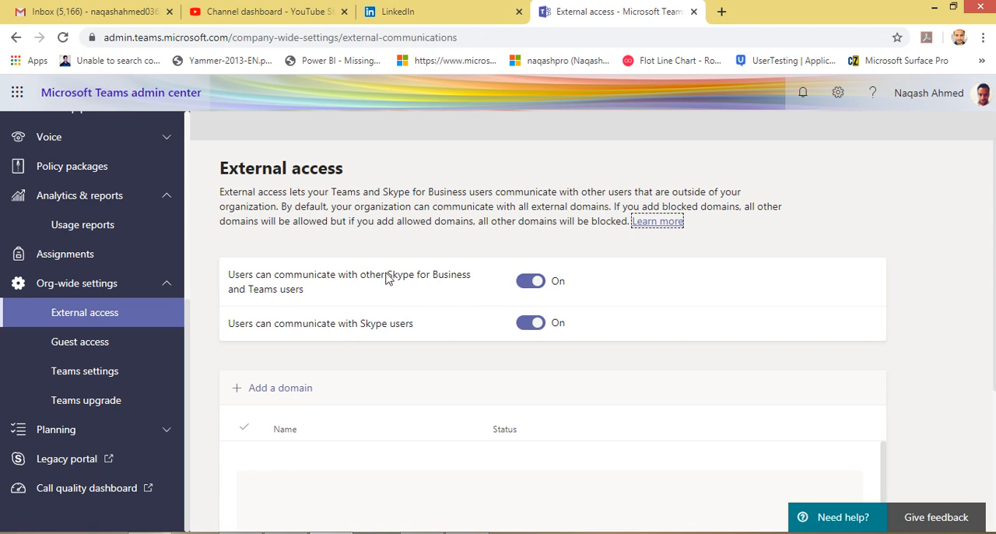
left_click_drag(385, 277, 420, 280)
left_click(309, 311)
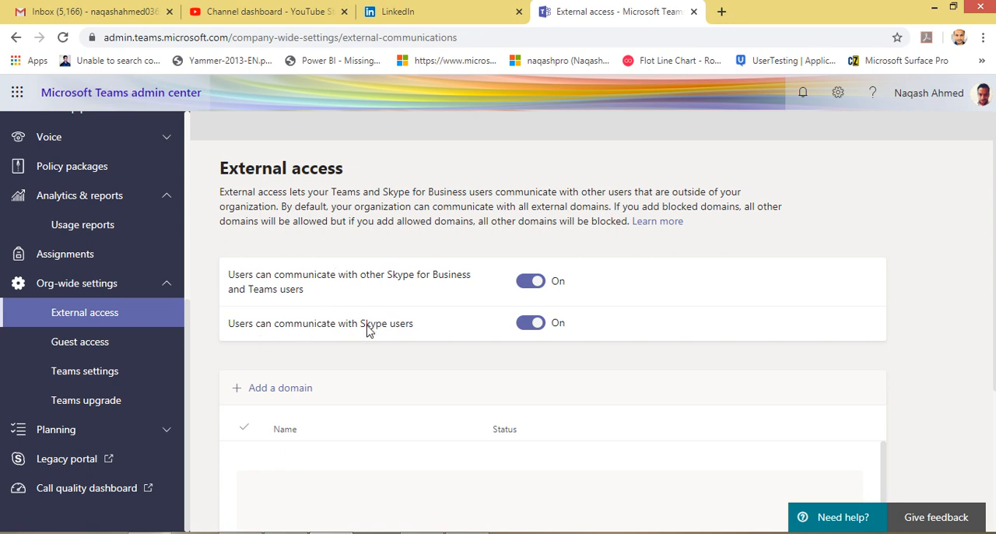
left_click_drag(368, 329, 427, 328)
left_click(427, 332)
Inspect the form for adding an allowed or blocked domain to external access, and close it without adding one
scroll(461, 379, "down", 1)
scroll(461, 379, "down", 2)
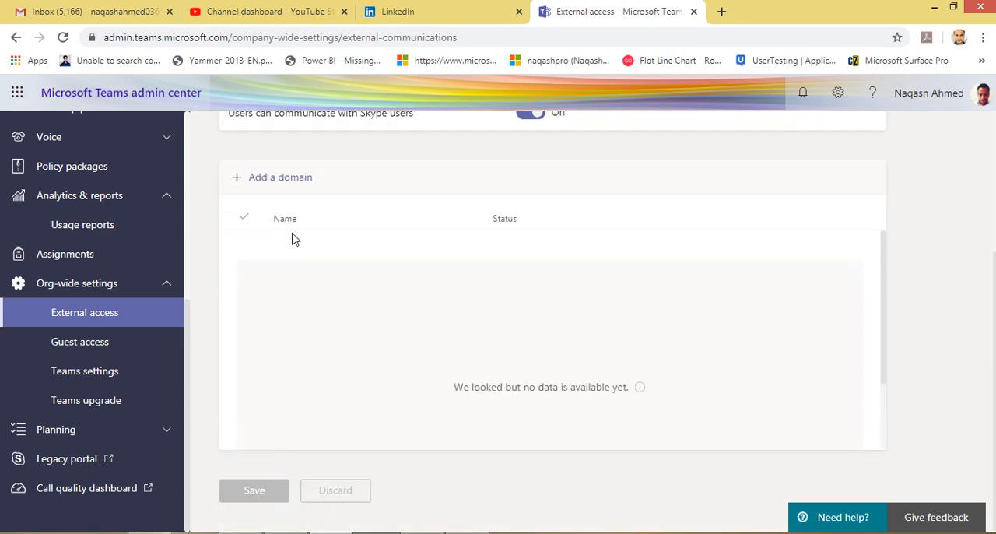
left_click(269, 185)
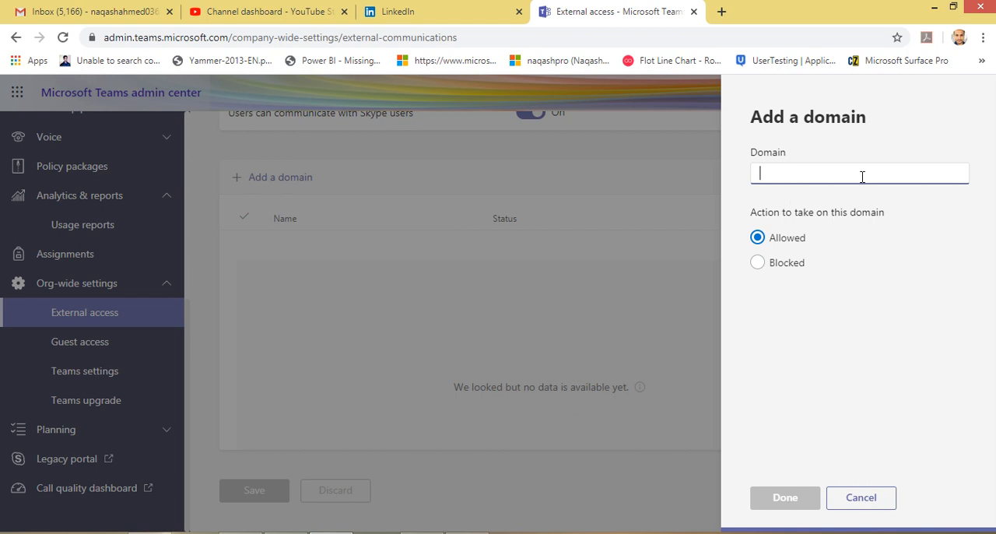
left_click(860, 498)
scroll(369, 378, "up", 3)
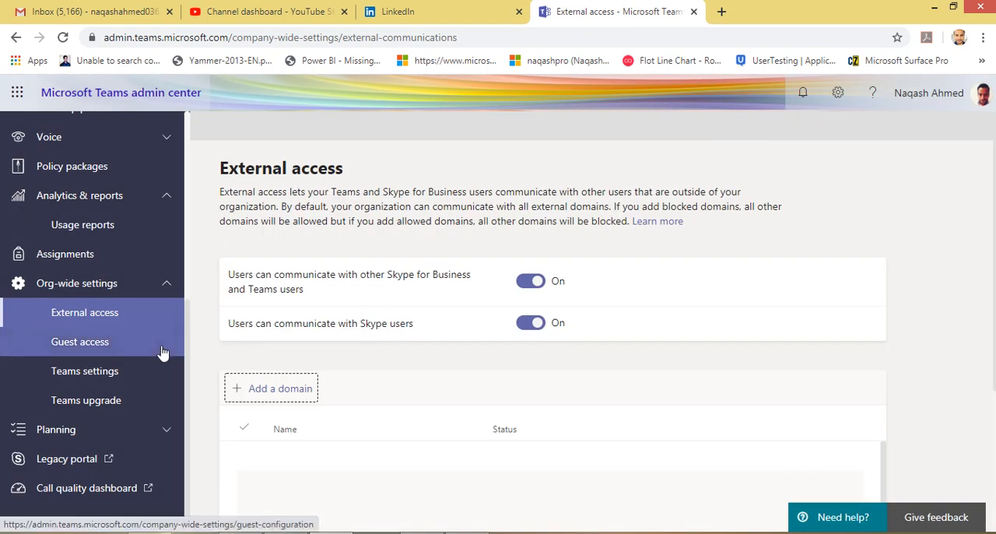
Open the Guest access page in the org-wide settings and review the Allow guest access in Teams setting
left_click(135, 352)
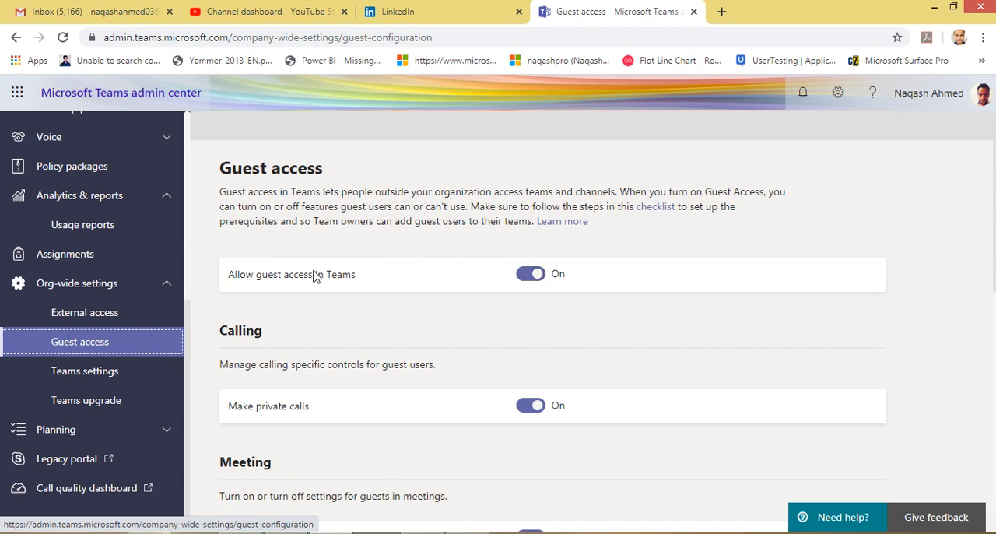
left_click_drag(232, 279, 349, 280)
left_click(369, 281)
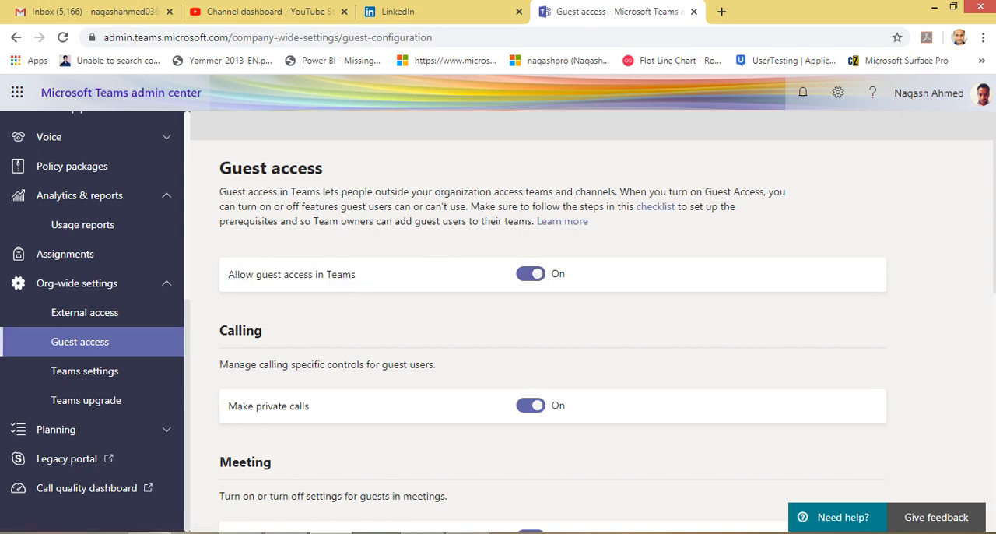
Switch to the Teams desktop app, open a recent external contact's chat, and examine the contact's domain and External label
left_click(234, 451)
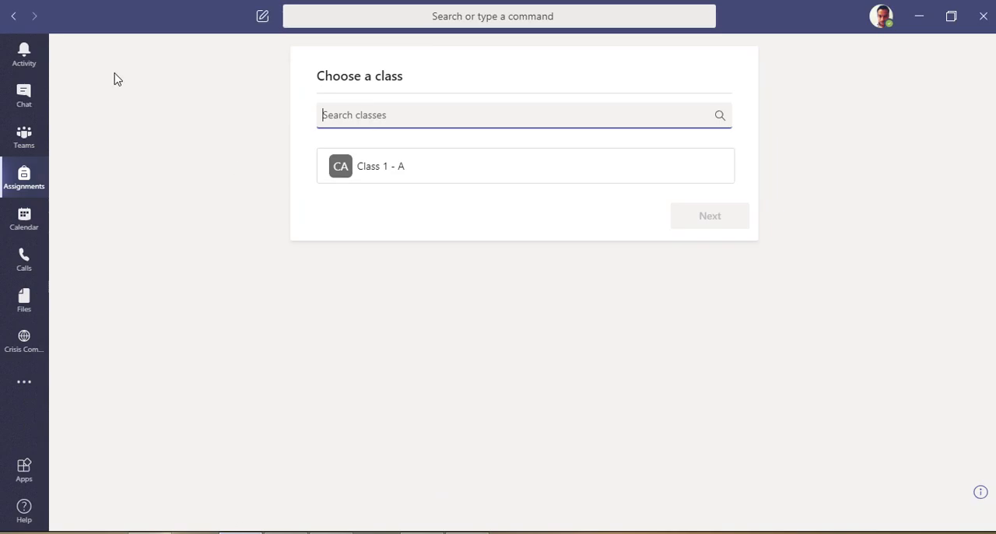
left_click(31, 105)
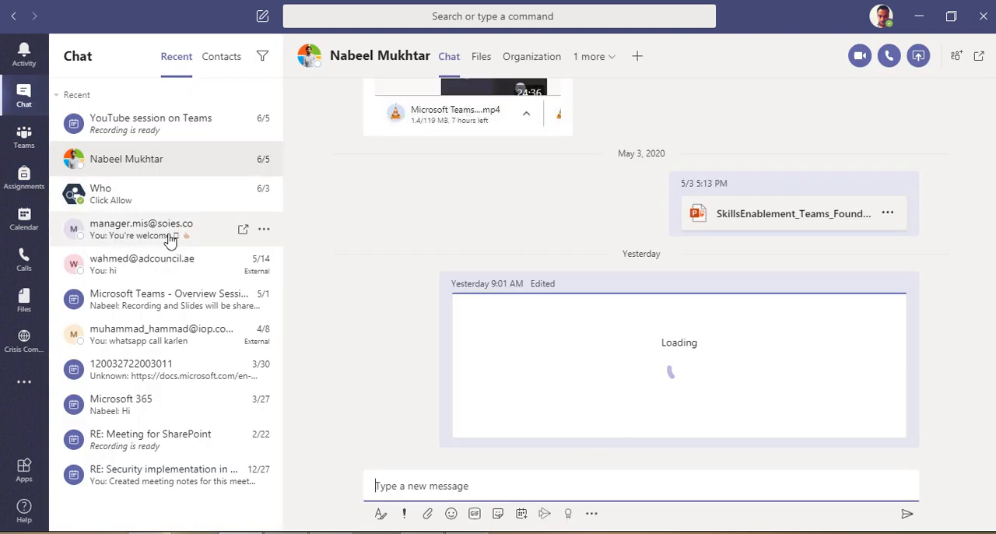
left_click(140, 277)
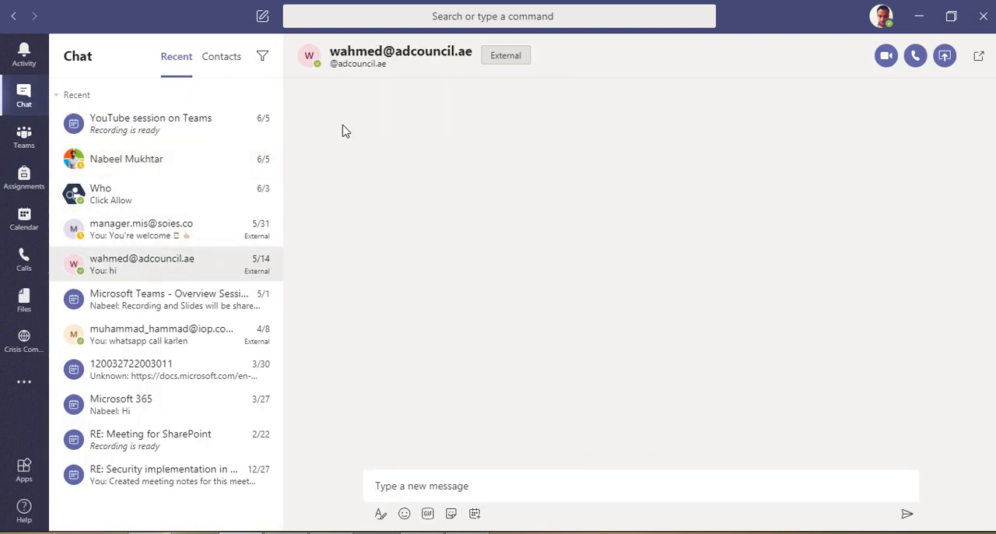
mouse_move(394, 51)
left_click_drag(394, 52, 473, 51)
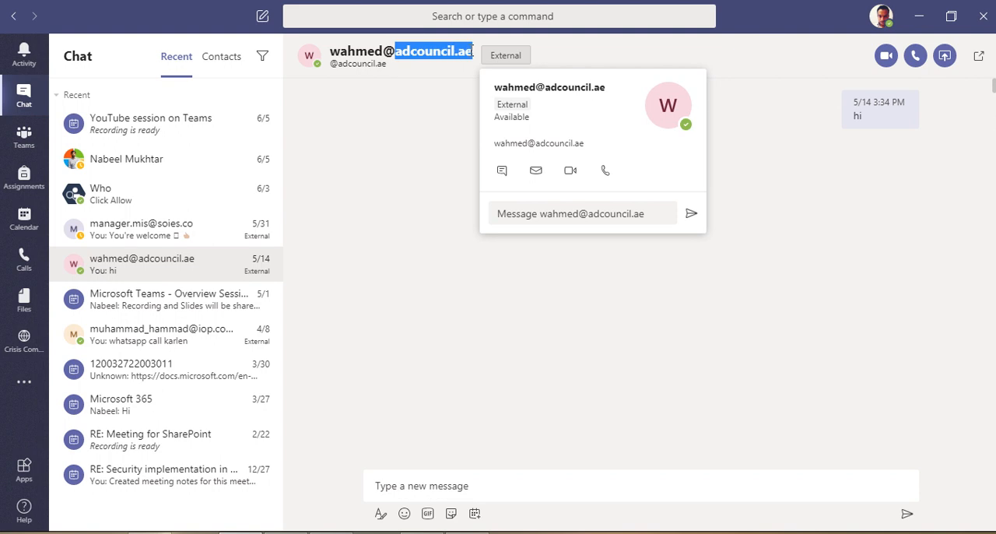
left_click_drag(489, 55, 522, 56)
left_click(494, 63)
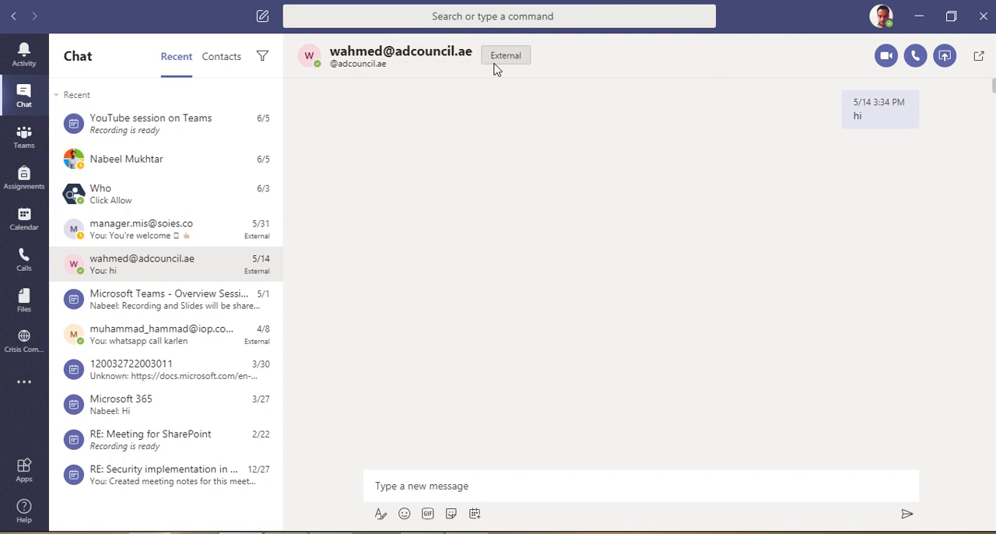
left_click_drag(397, 54, 459, 73)
left_click(445, 69)
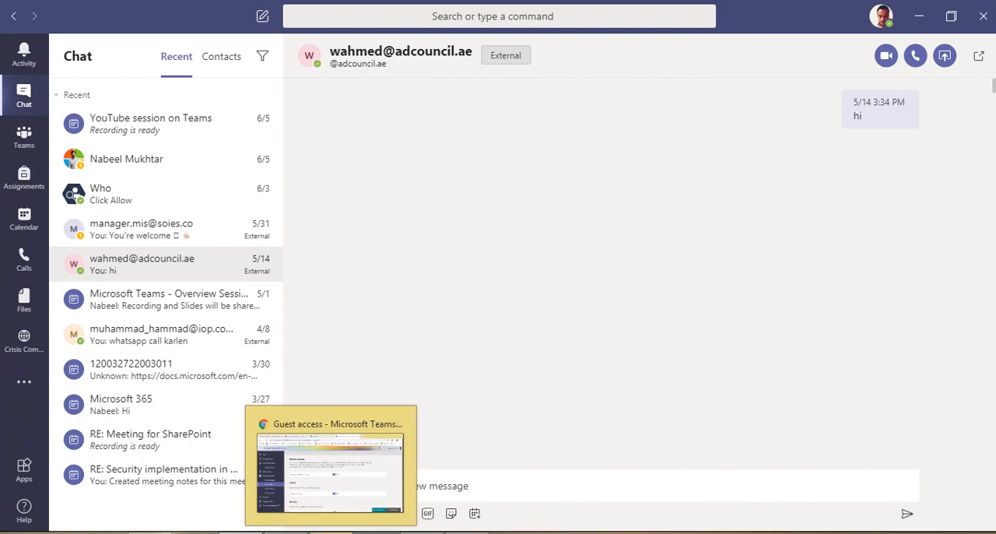
Return to the Guest access page in the browser and review the guest calling, meeting and messaging settings
left_click(342, 474)
scroll(319, 358, "down", 1)
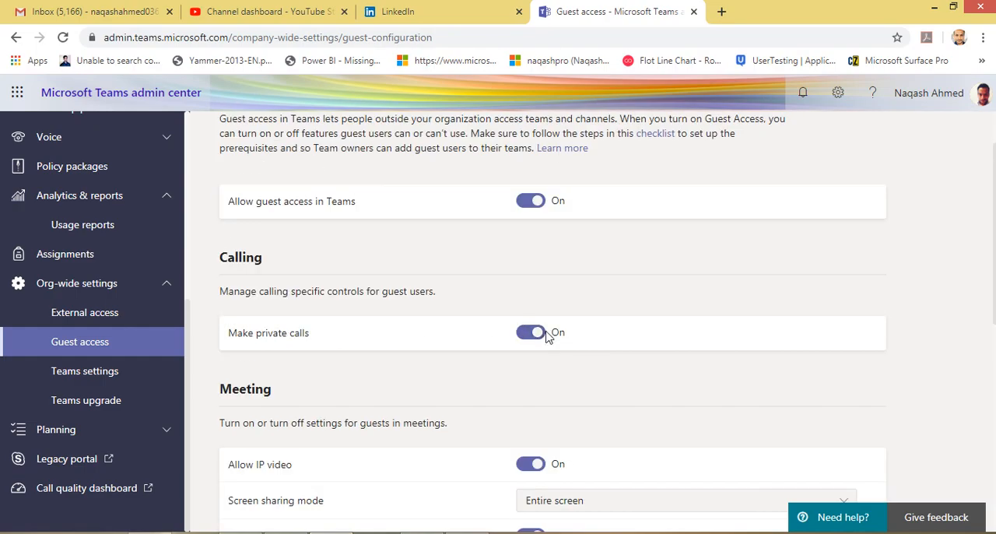
scroll(503, 338, "down", 2)
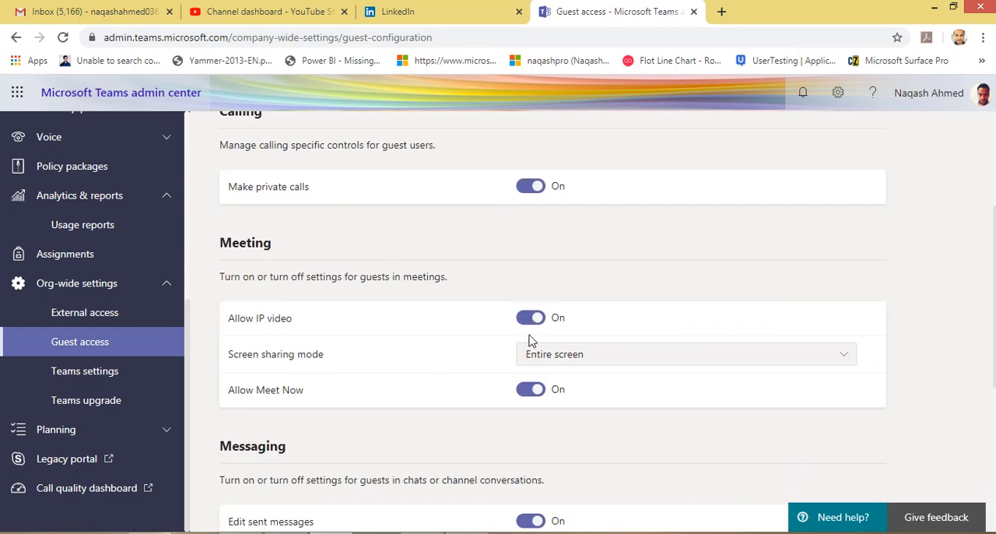
scroll(498, 373, "down", 3)
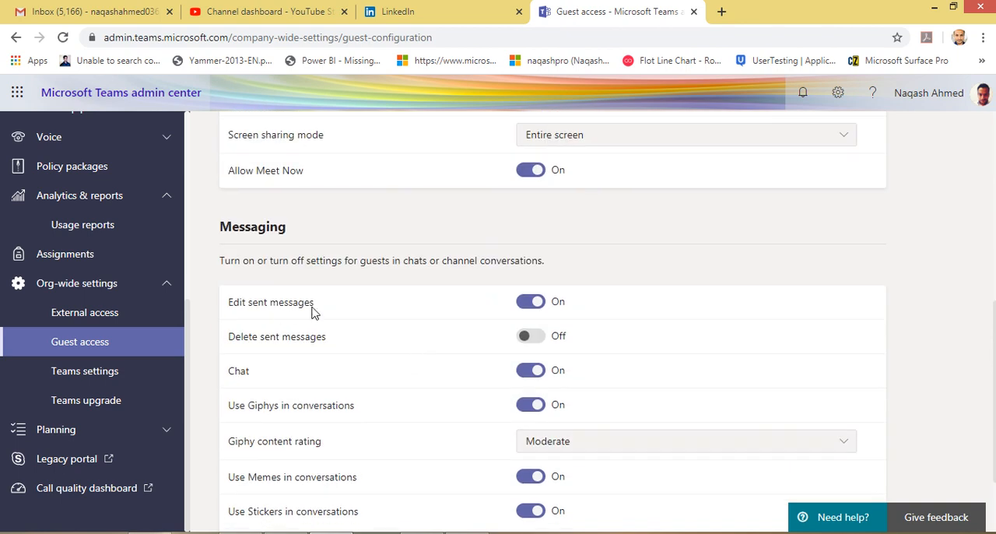
scroll(342, 366, "down", 1)
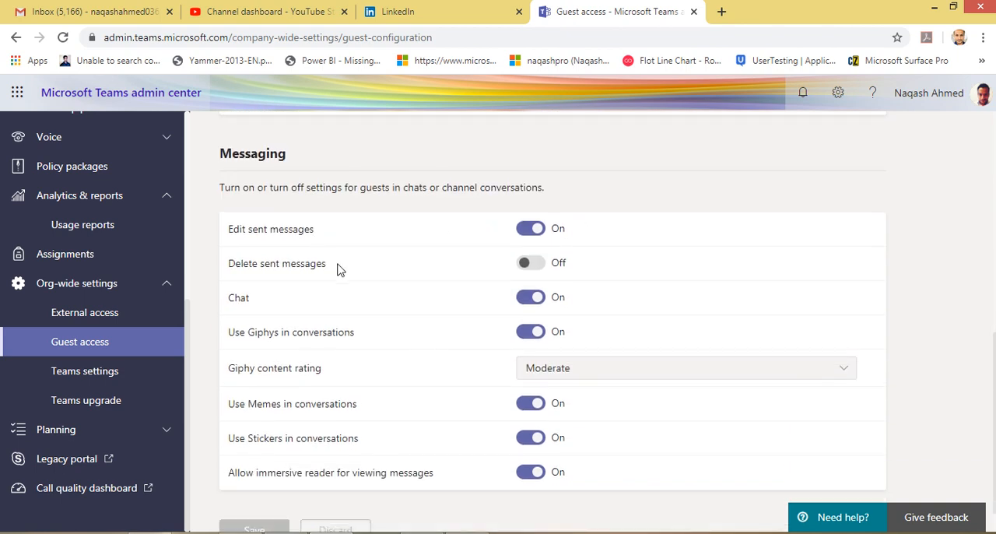
scroll(373, 299, "up", 3)
scroll(381, 303, "up", 3)
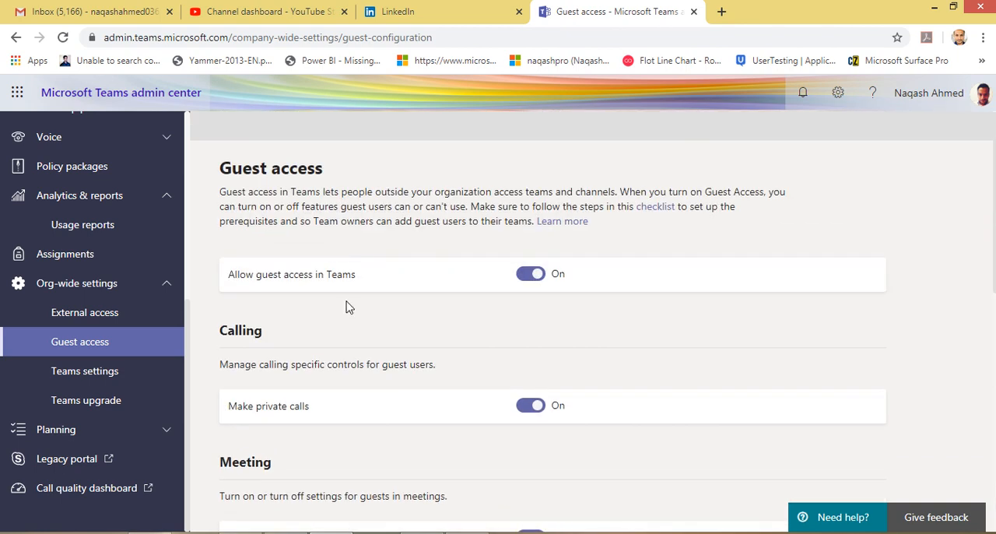
scroll(347, 306, "down", 7)
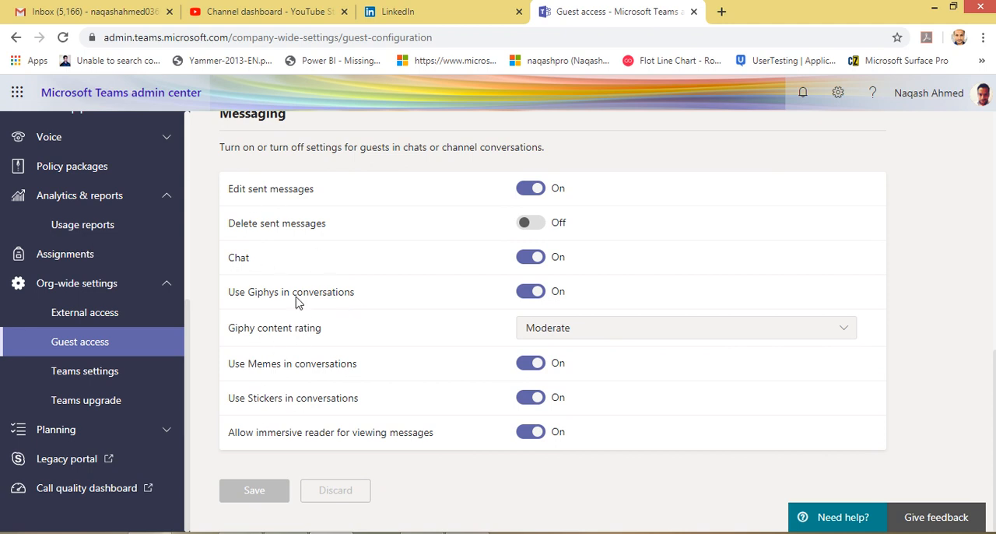
Open the org-wide Teams settings page and review the suggested feeds setting under Notifications and feeds
left_click(110, 379)
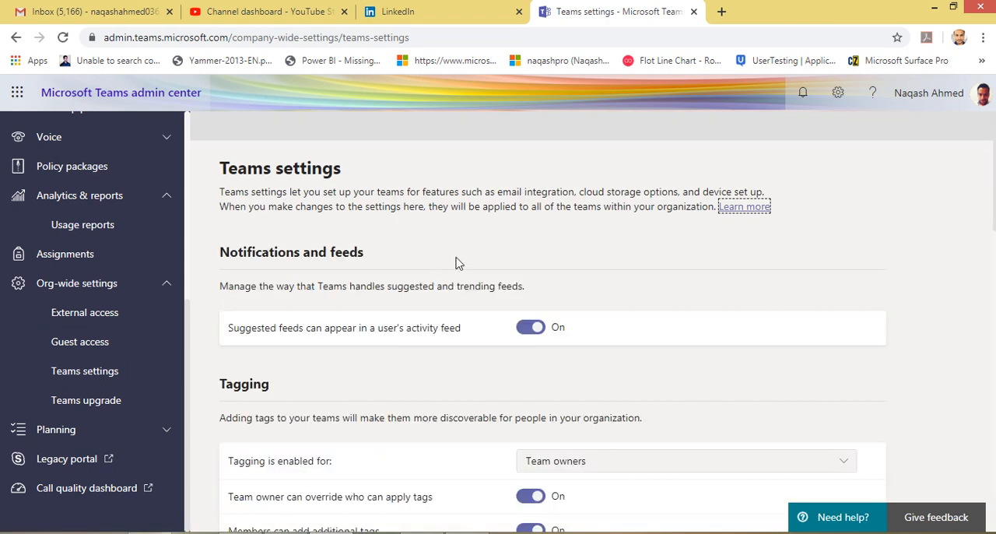
left_click_drag(270, 331, 443, 331)
left_click(354, 332)
Switch to the Teams desktop app and examine the reaction notification in the activity feed
left_click(240, 532)
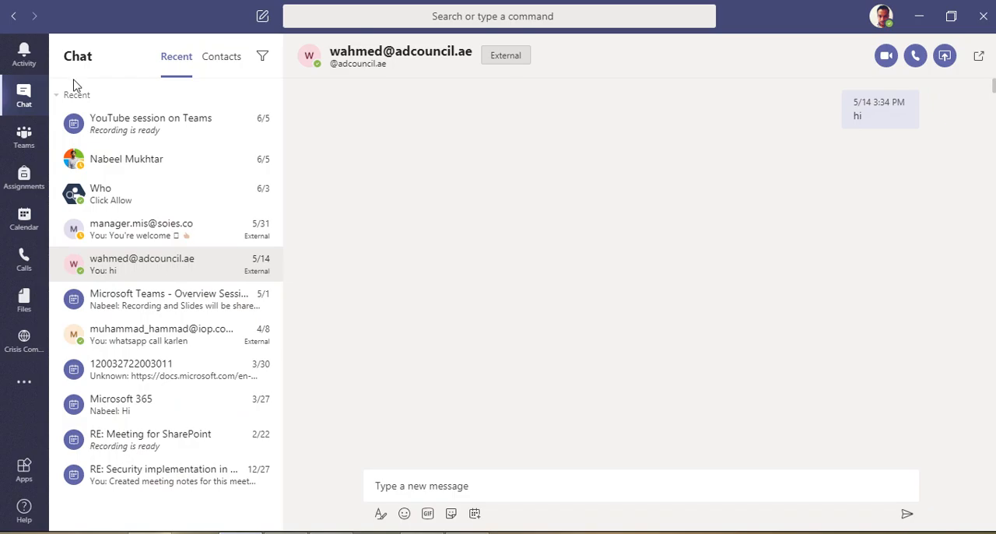
left_click(20, 71)
left_click(178, 93)
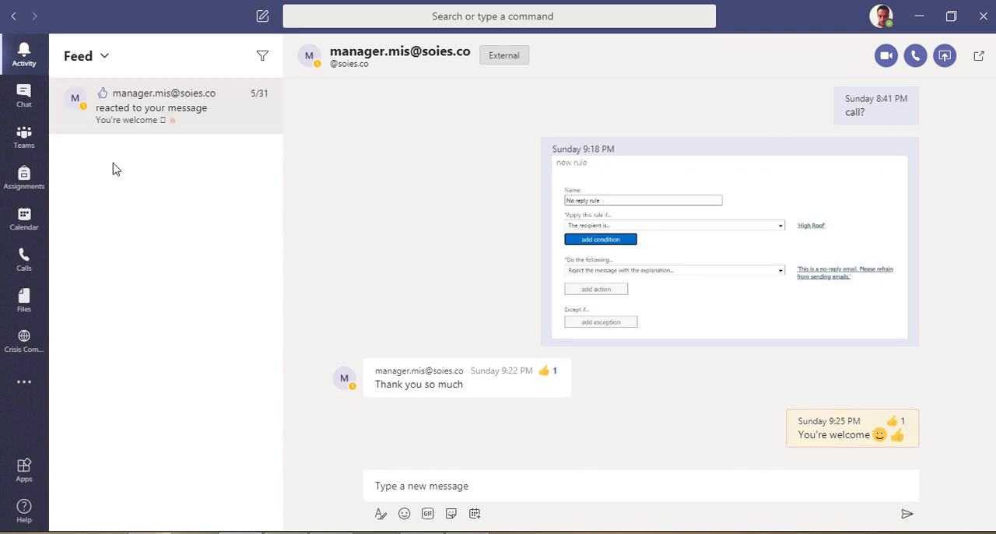
left_click(262, 92)
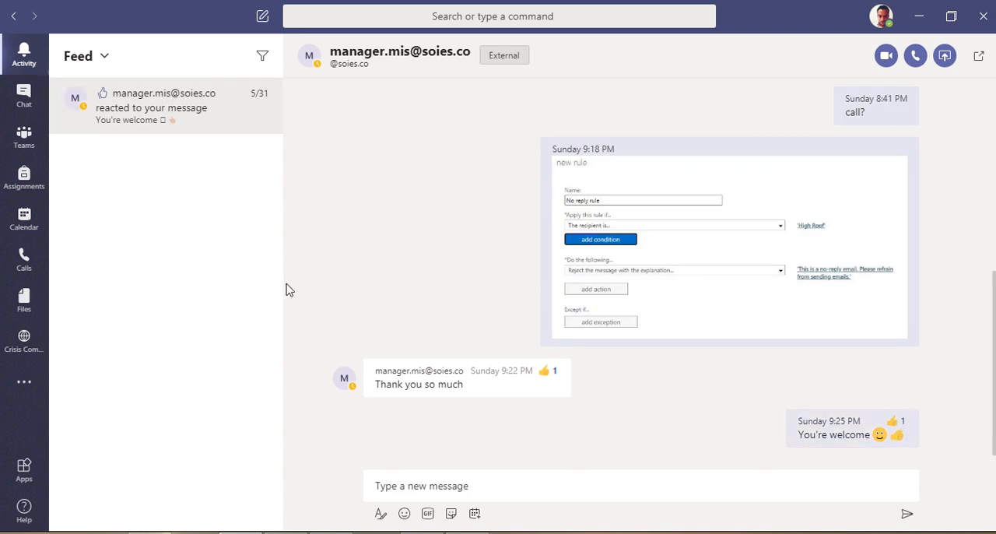
left_click(28, 99)
left_click(27, 61)
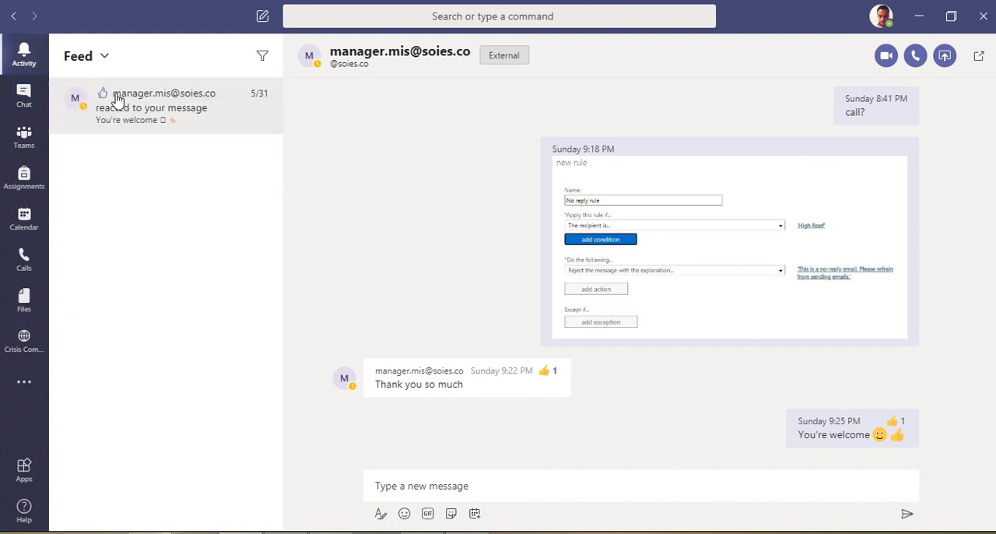
View the items in My Activity, switch back to Feed, and open the Notch 365 Education team's General channel
left_click(105, 60)
left_click(116, 116)
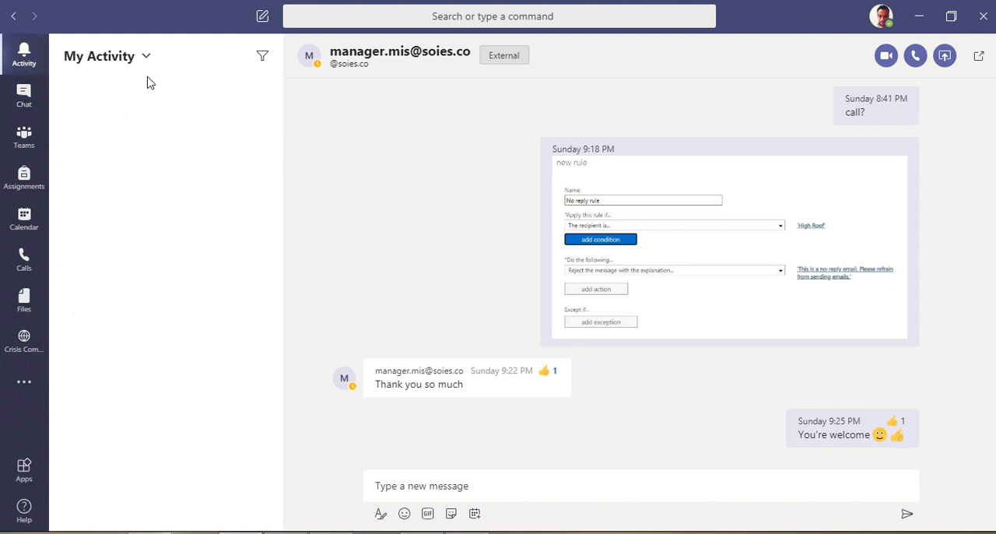
left_click(158, 104)
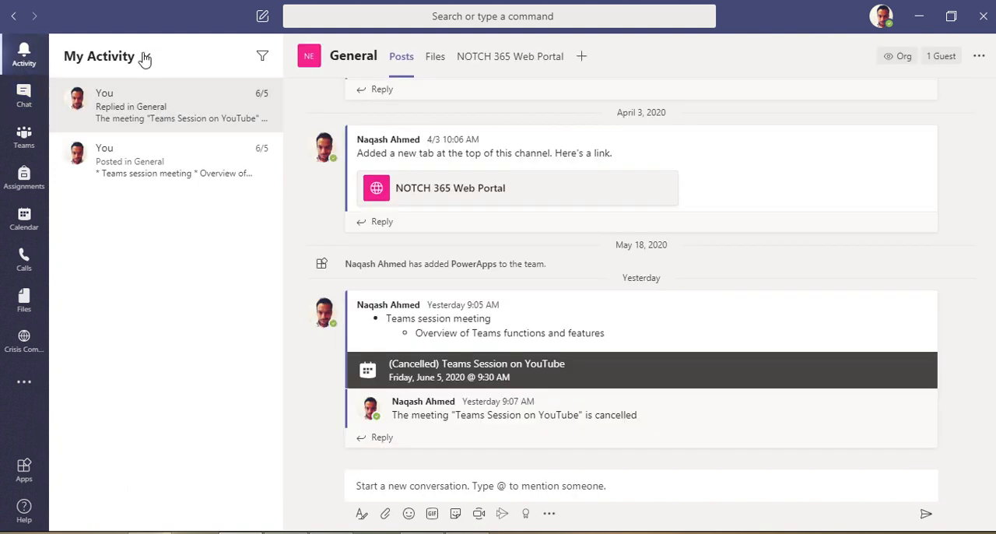
left_click(143, 59)
left_click(120, 91)
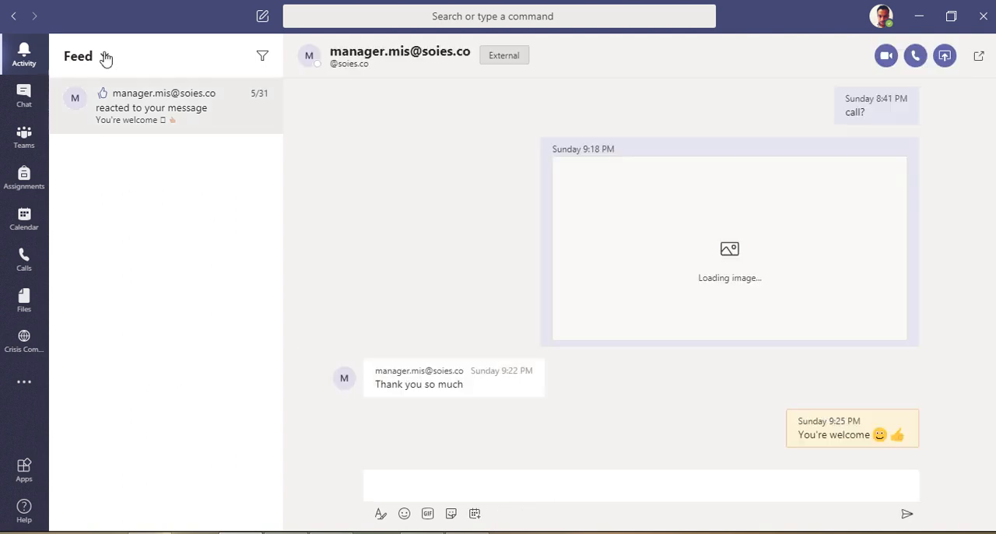
left_click(27, 151)
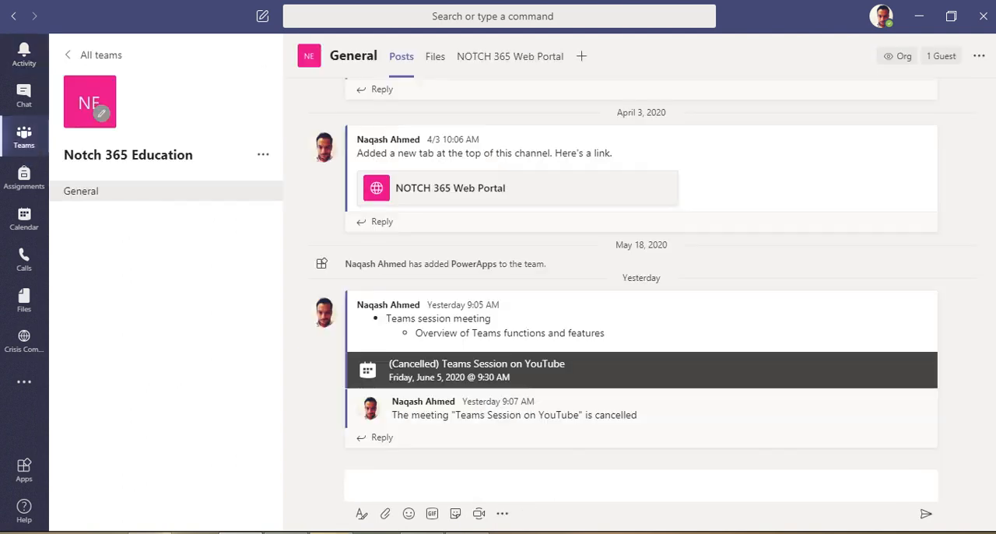
Return to the Teams settings page in the browser and review the Tagging and Email integration options
left_click(359, 484)
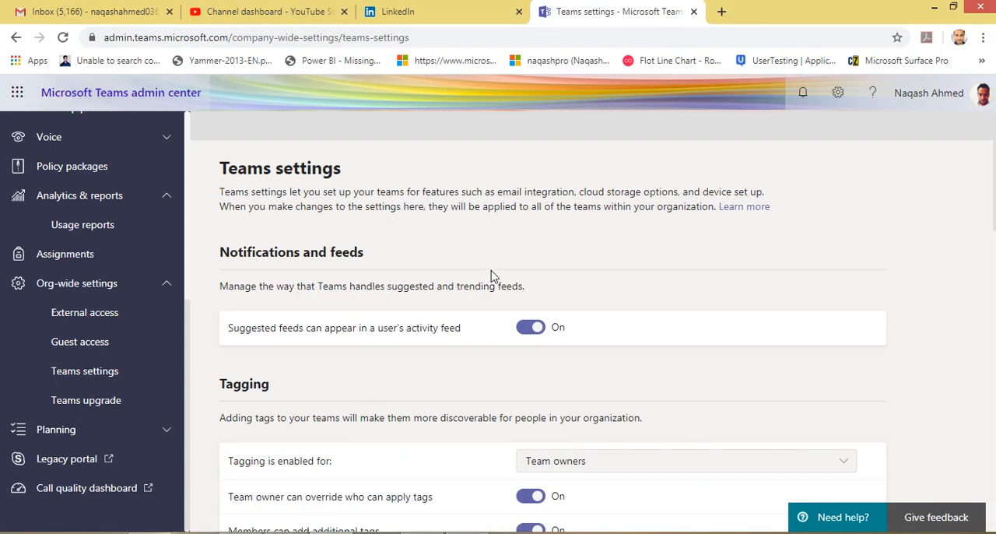
scroll(490, 276, "down", 3)
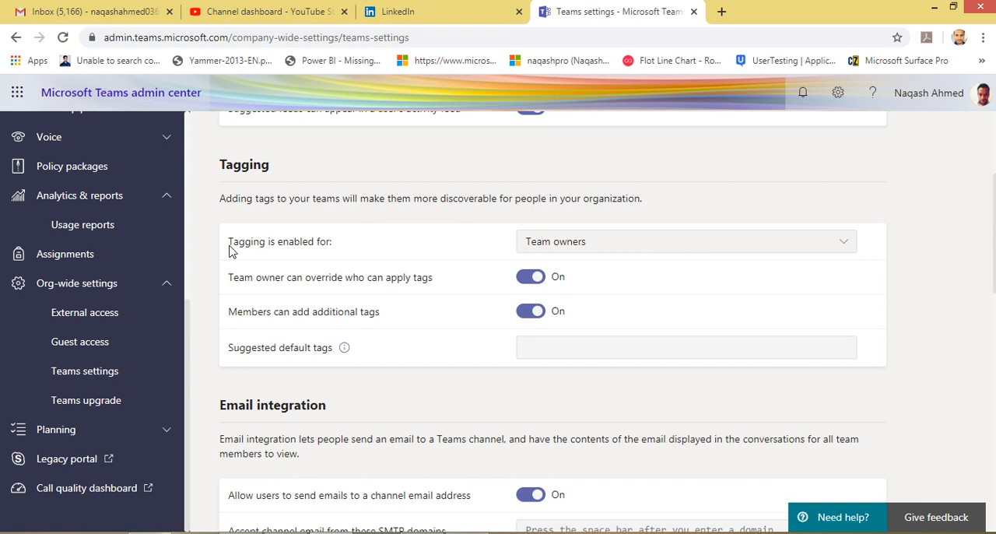
left_click_drag(230, 250, 339, 248)
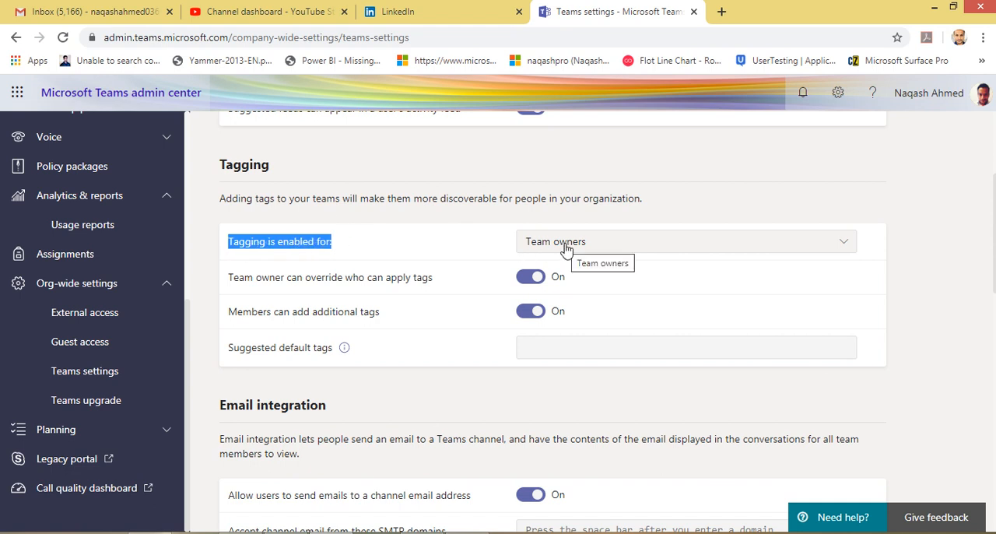
left_click(424, 249)
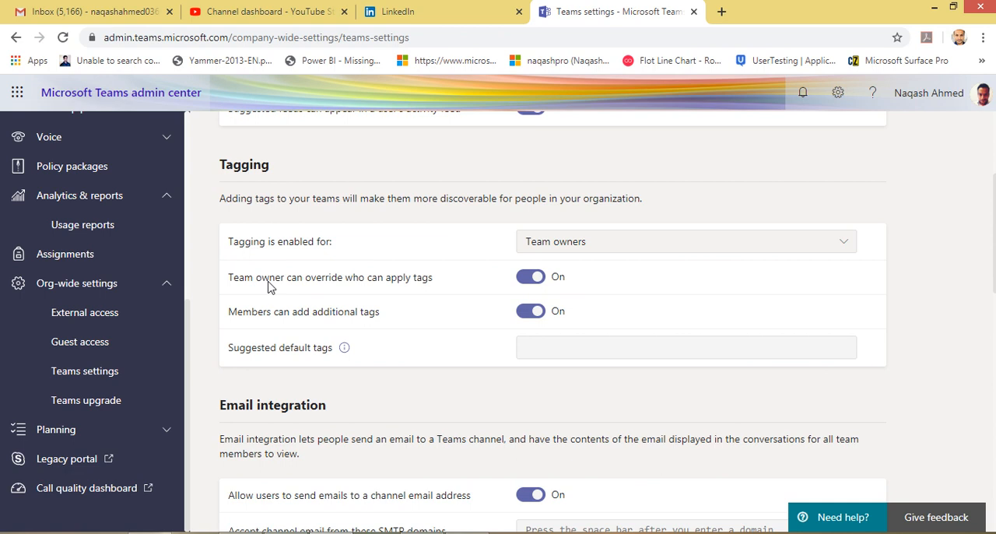
left_click_drag(267, 287, 433, 284)
left_click(456, 288)
left_click_drag(260, 313, 381, 312)
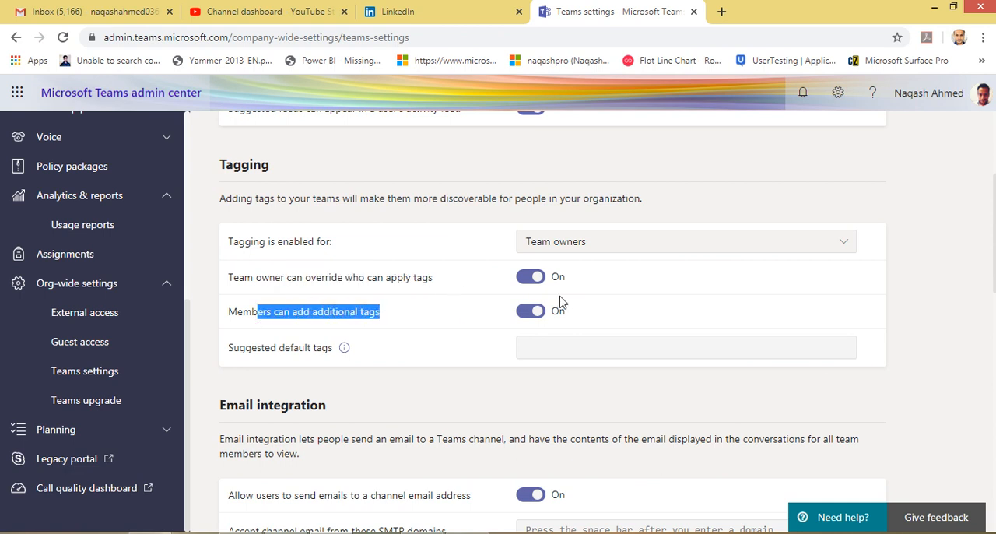
left_click(480, 340)
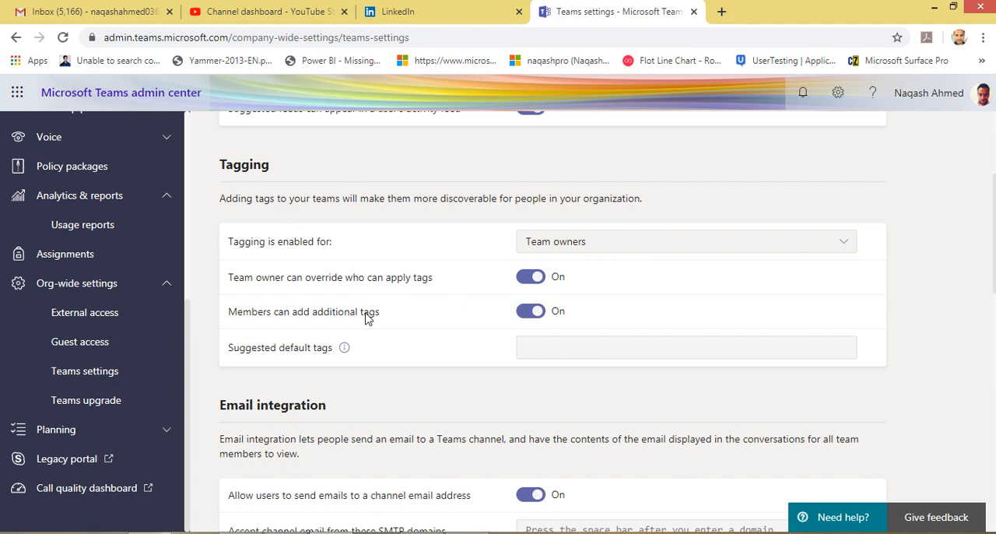
scroll(395, 354, "down", 2)
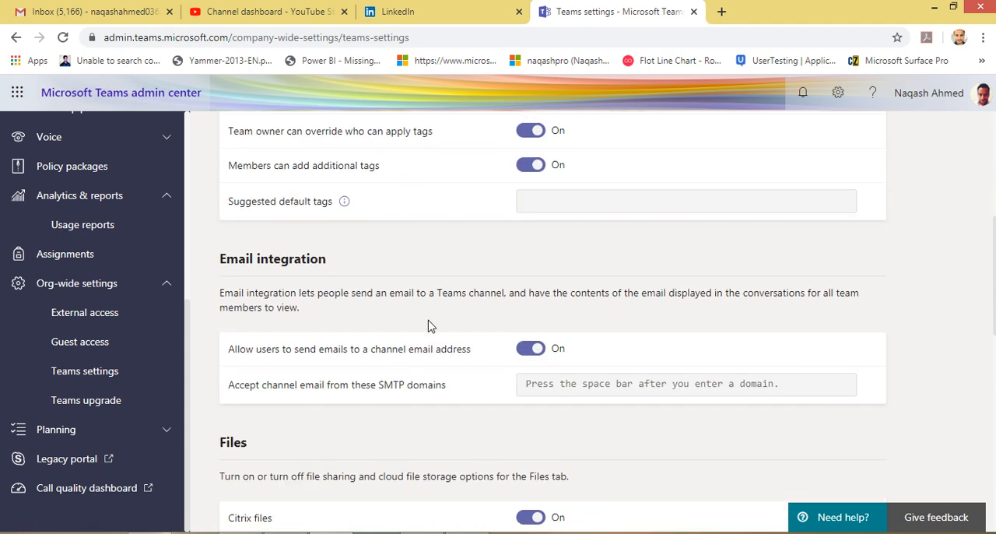
scroll(329, 332, "down", 1)
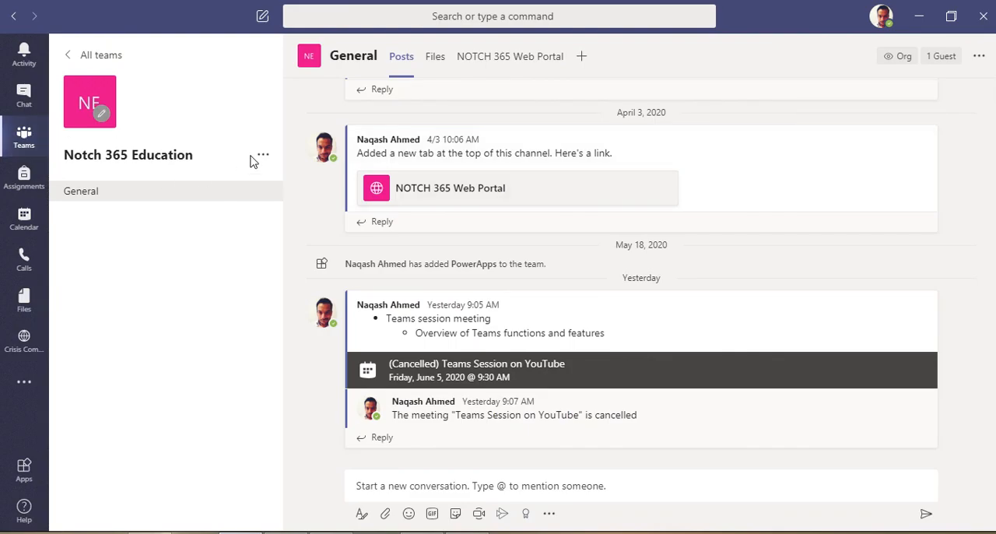
Inspect the Notch 365 Education team's management page and further options in the Teams desktop app, and return to its General channel
left_click(263, 155)
left_click(272, 184)
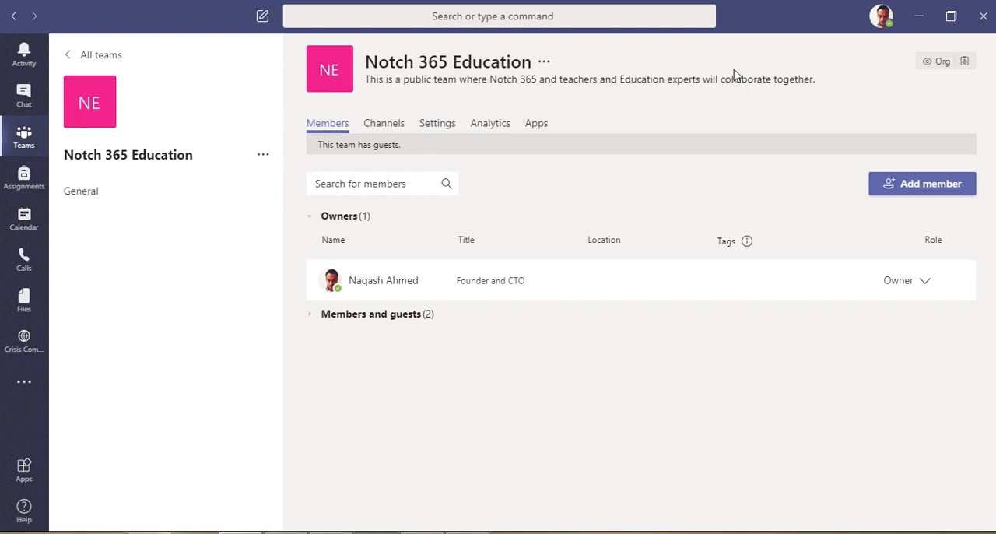
left_click(546, 62)
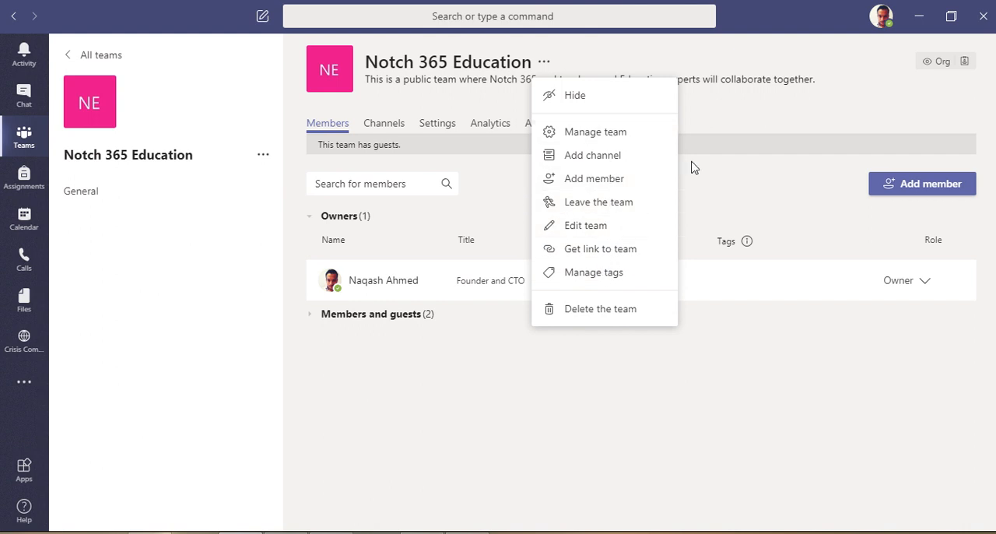
left_click(29, 107)
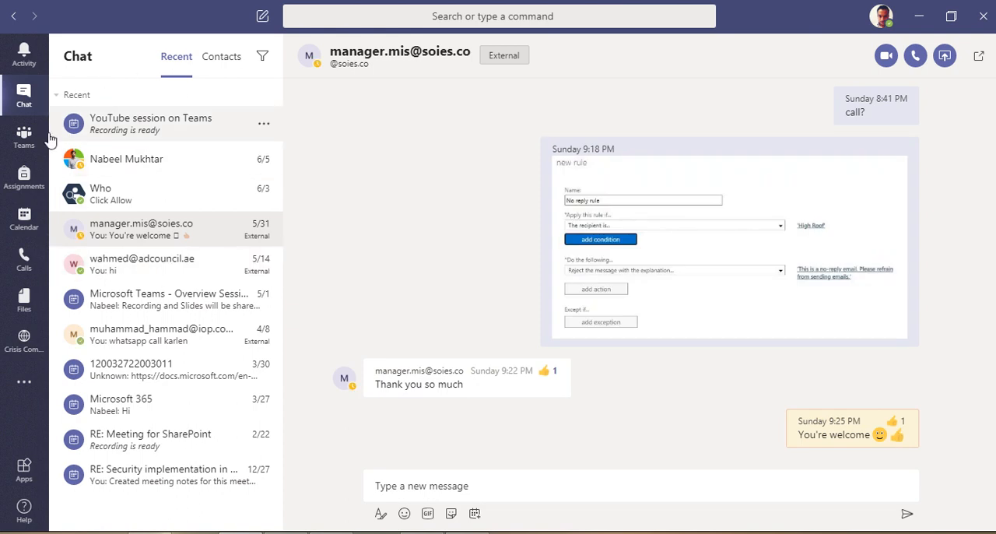
left_click(25, 154)
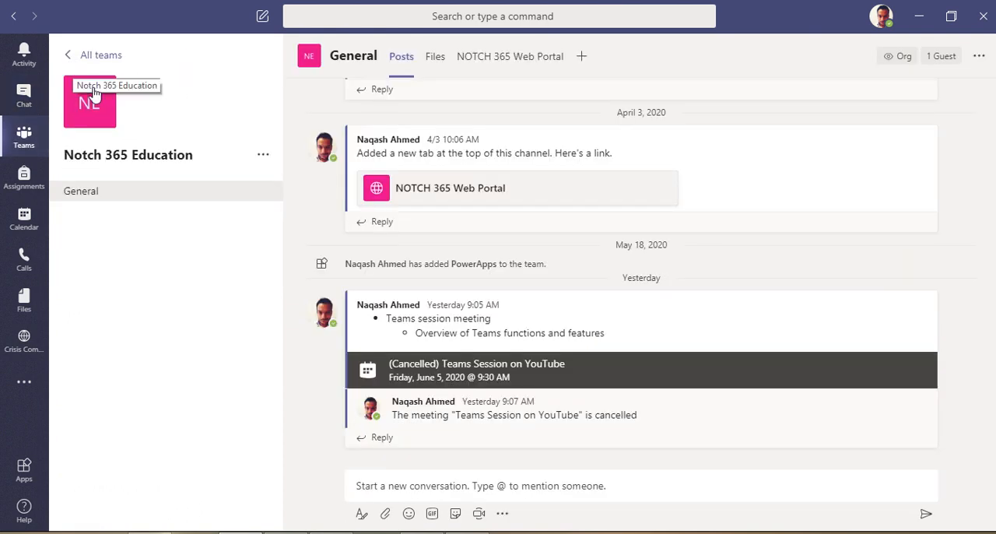
Get the email address of the Notch 365 Education team's General channel, highlight the address and close the dialog
left_click(78, 57)
left_click(264, 165)
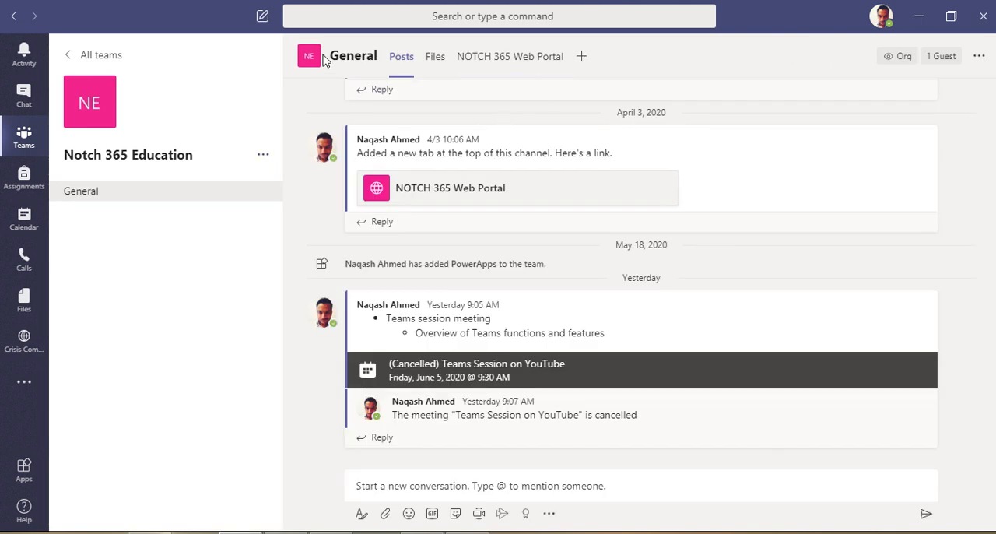
left_click(977, 59)
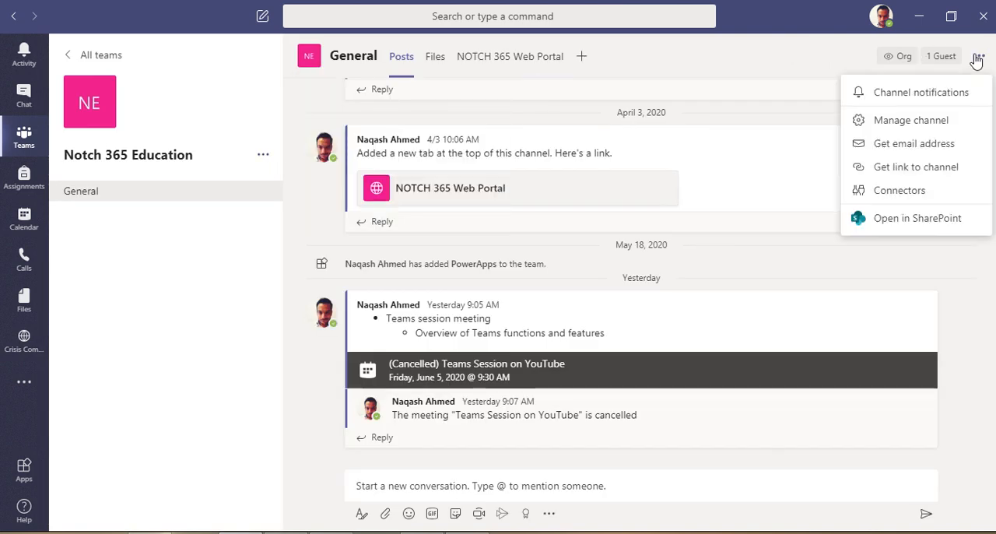
left_click(894, 145)
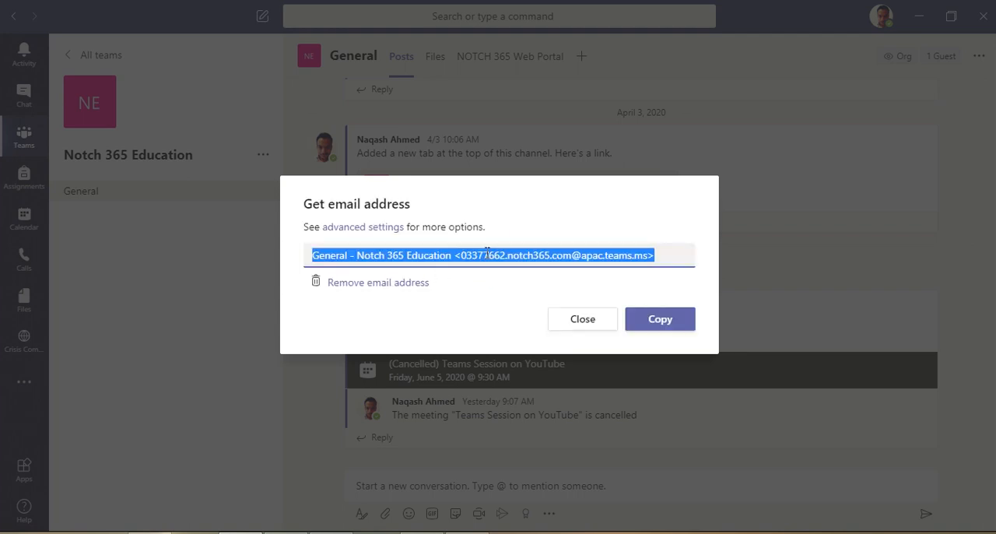
left_click(469, 254)
left_click_drag(460, 255, 647, 252)
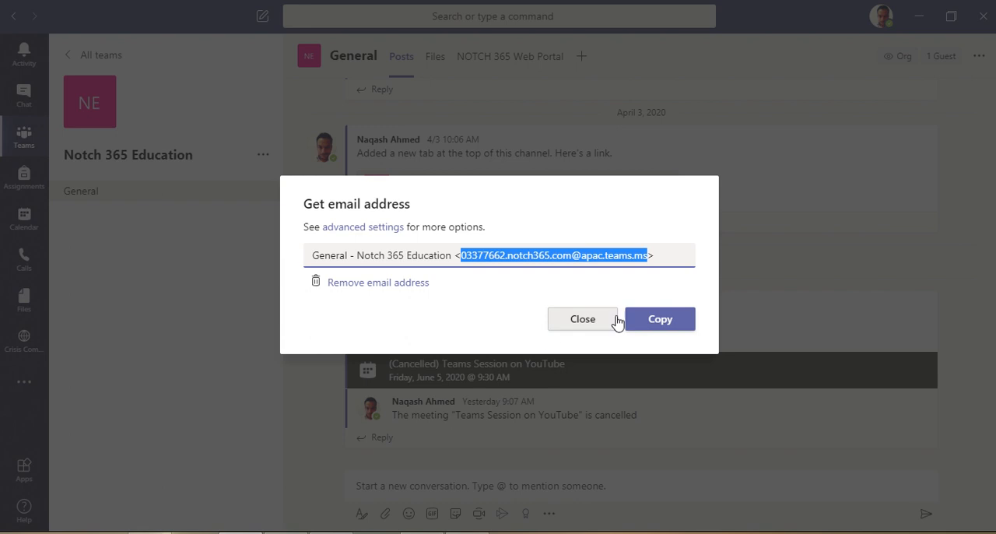
left_click(582, 332)
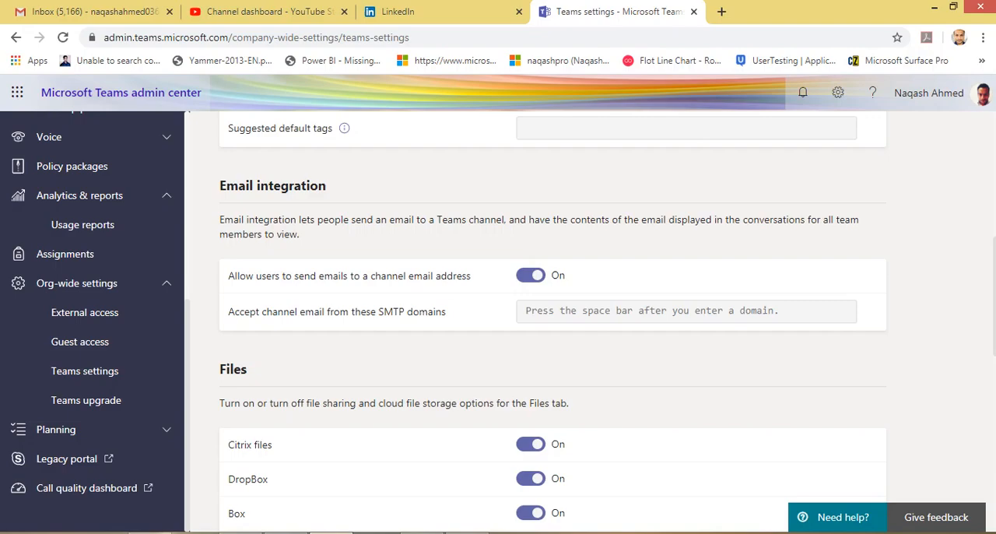
Review the Files section's Citrix files, DropBox, Box and Google Drive options on the Teams settings page in the browser
scroll(370, 335, "down", 2)
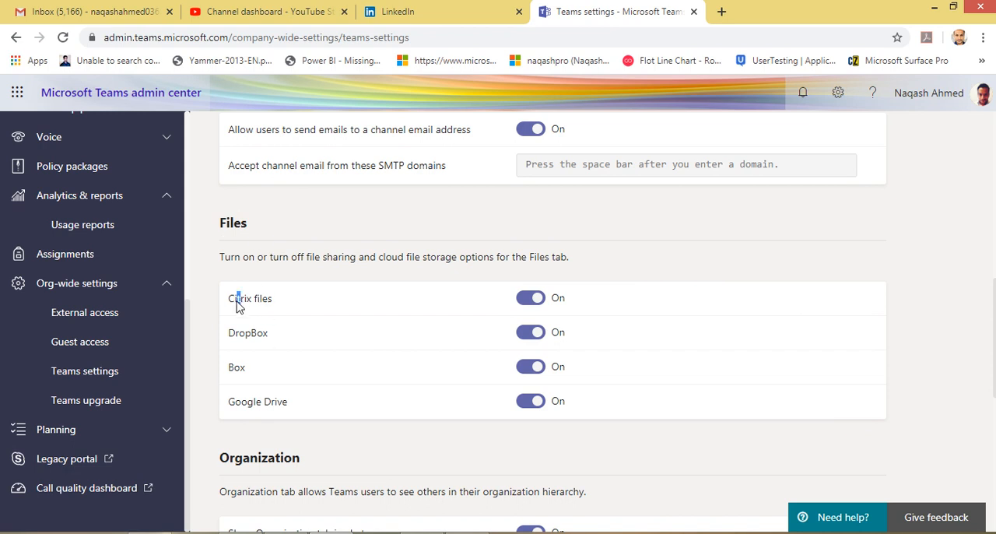
left_click_drag(240, 299, 301, 412)
left_click(325, 366)
Switch to the Teams desktop app and add Google Drive as a cloud storage provider in Files
left_click(331, 532)
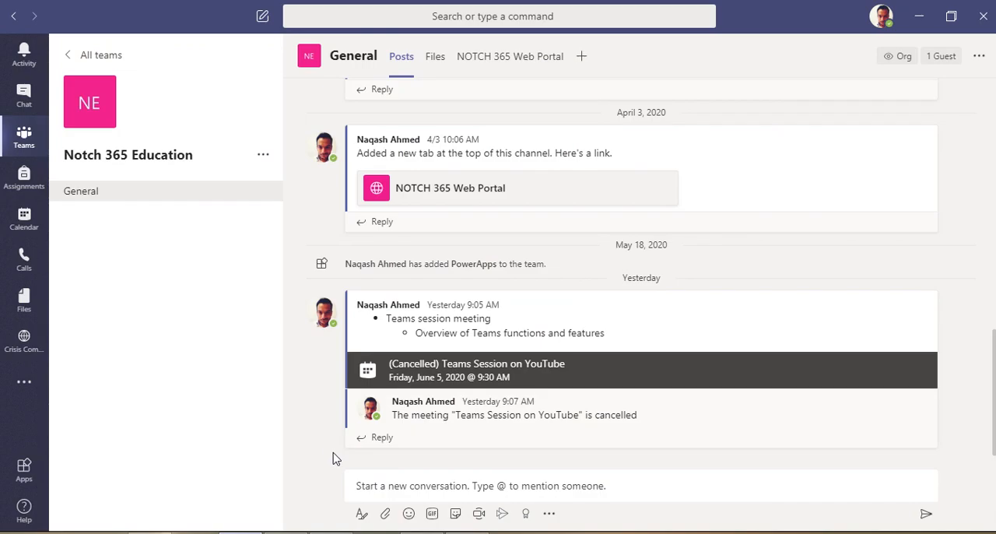
left_click(24, 305)
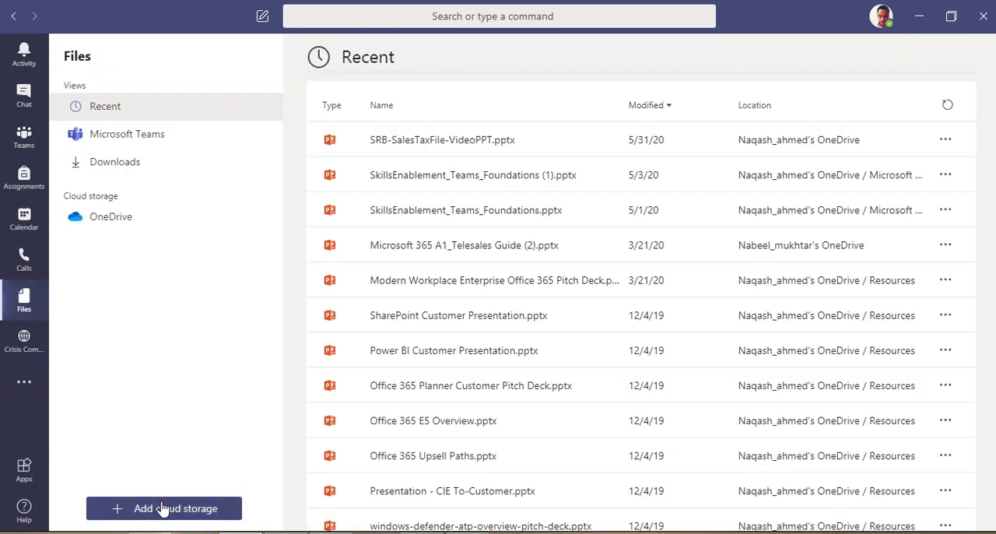
left_click(139, 513)
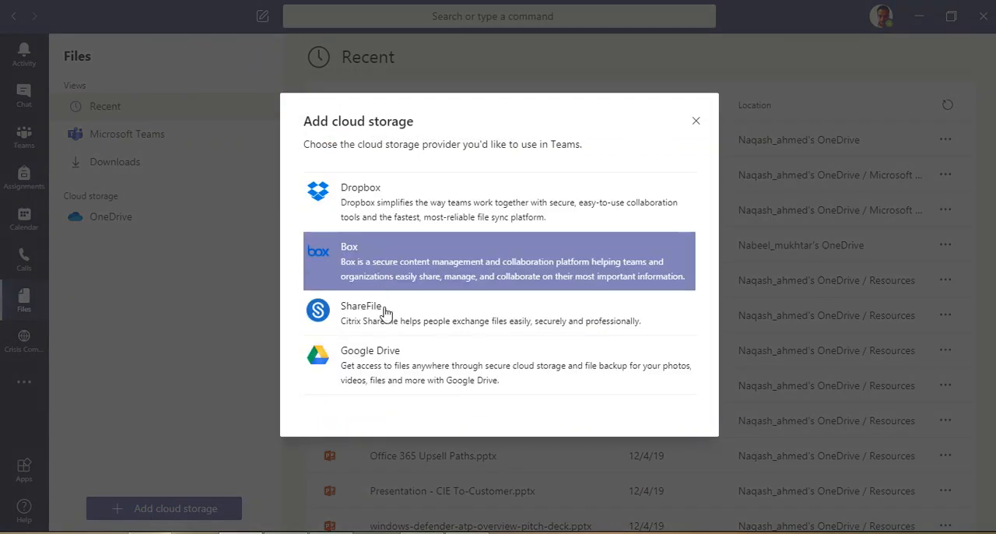
left_click(409, 377)
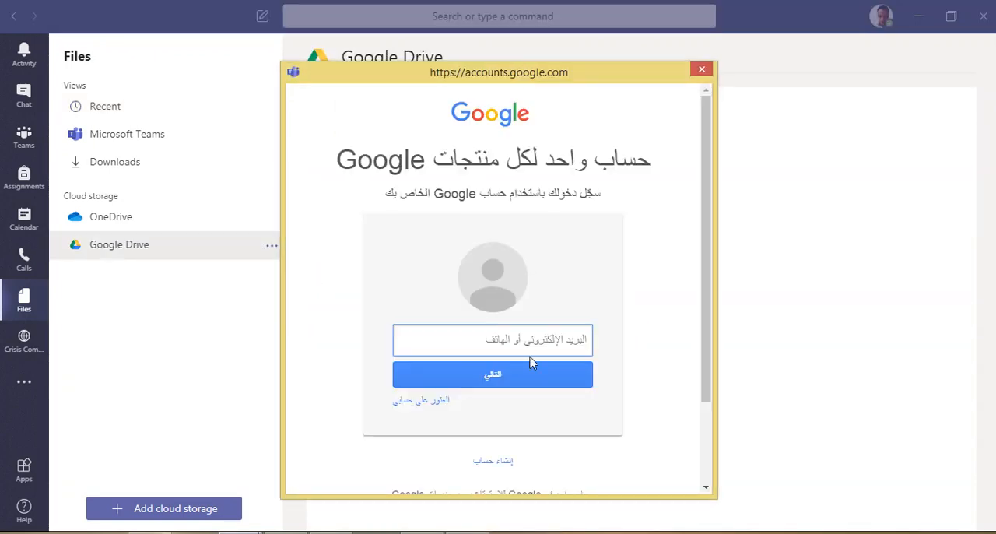
Look over the Google account sign-in window, dismiss it and view the OneDrive files
scroll(491, 435, "down", 3)
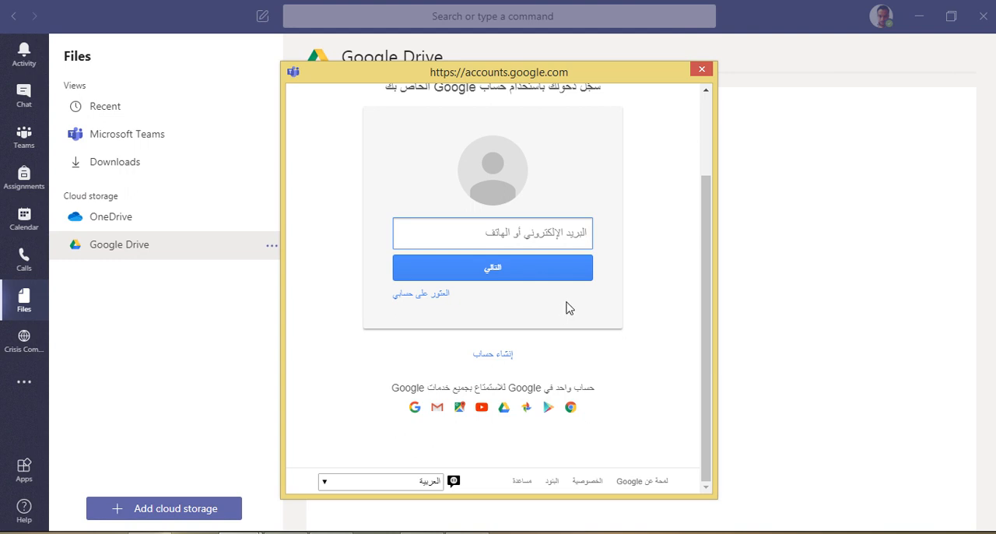
scroll(585, 295, "up", 3)
left_click(701, 69)
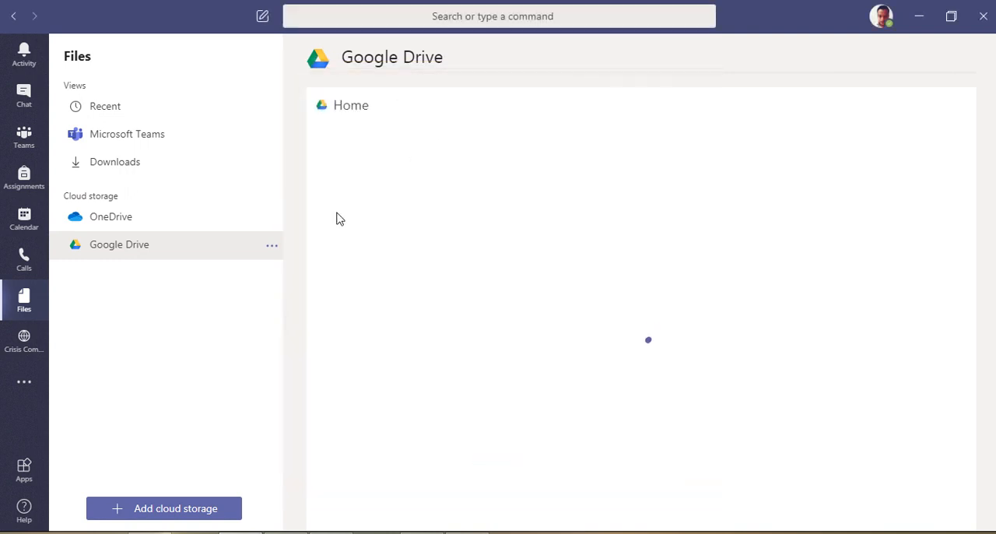
left_click(230, 222)
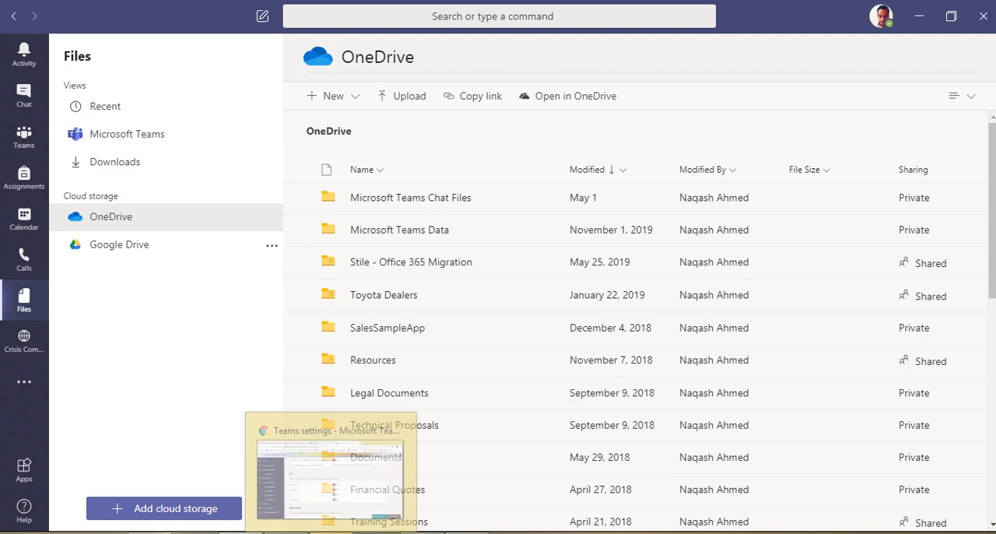
Review the Organization tab setting in the browser, and view the Organization tab of the colleague's chat in the Teams desktop app
left_click(330, 478)
scroll(358, 343, "down", 3)
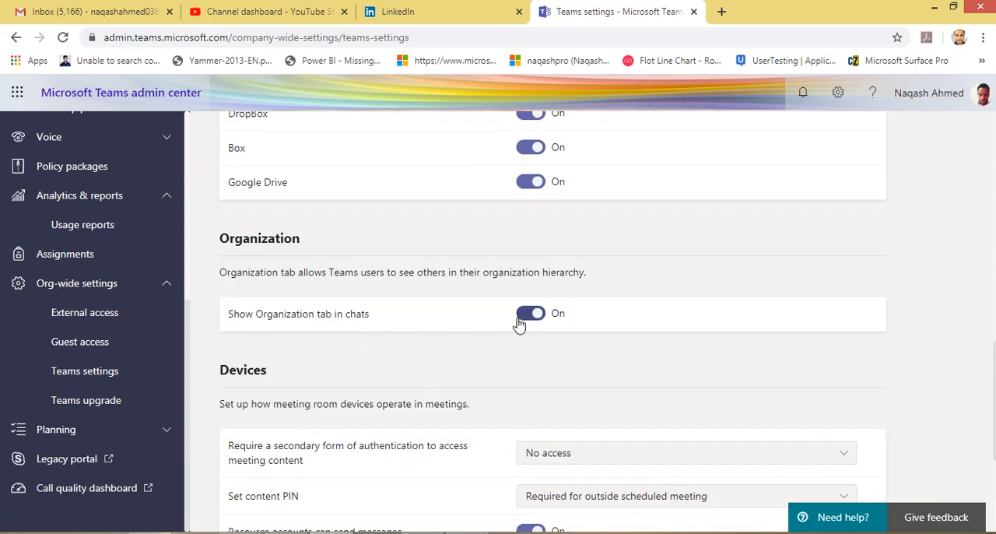
left_click(240, 532)
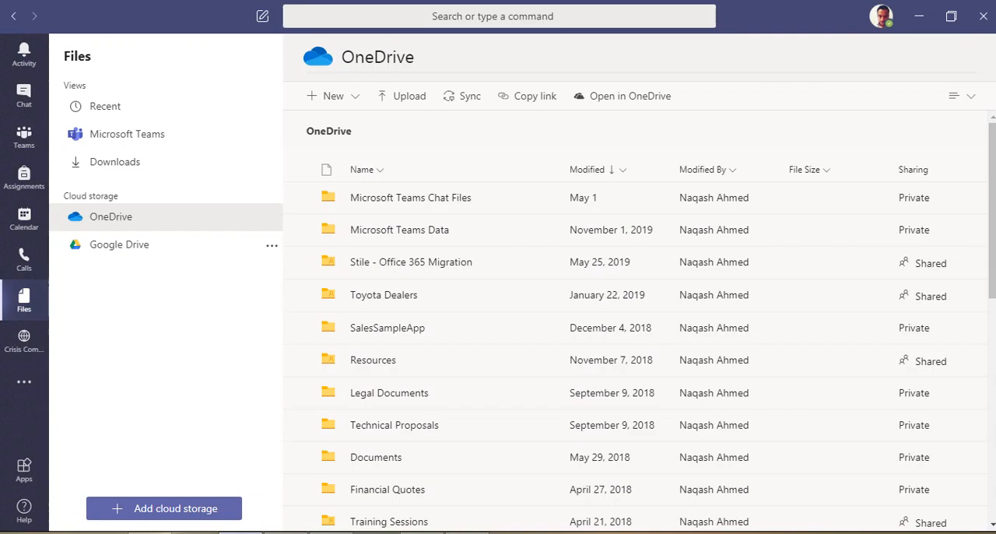
left_click(24, 96)
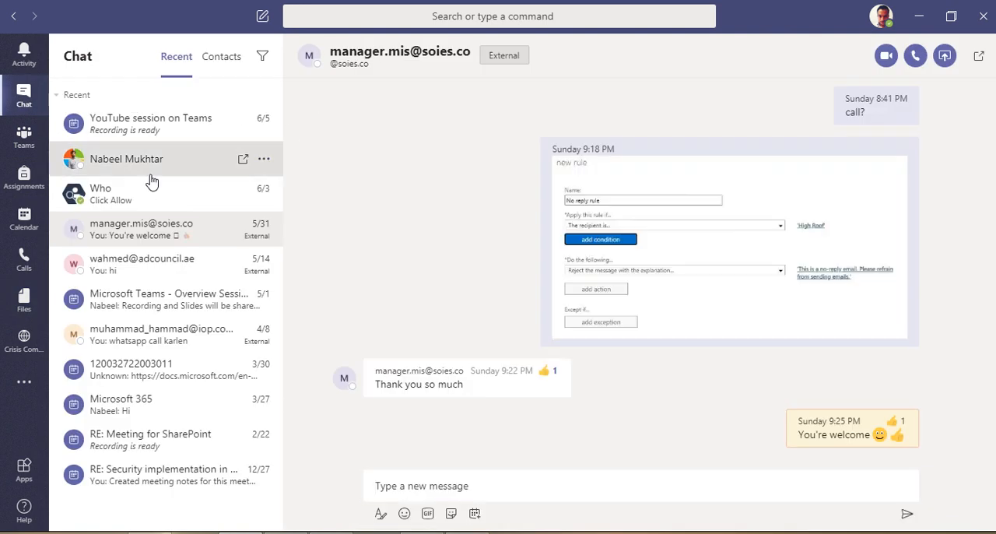
left_click(212, 172)
left_click(528, 63)
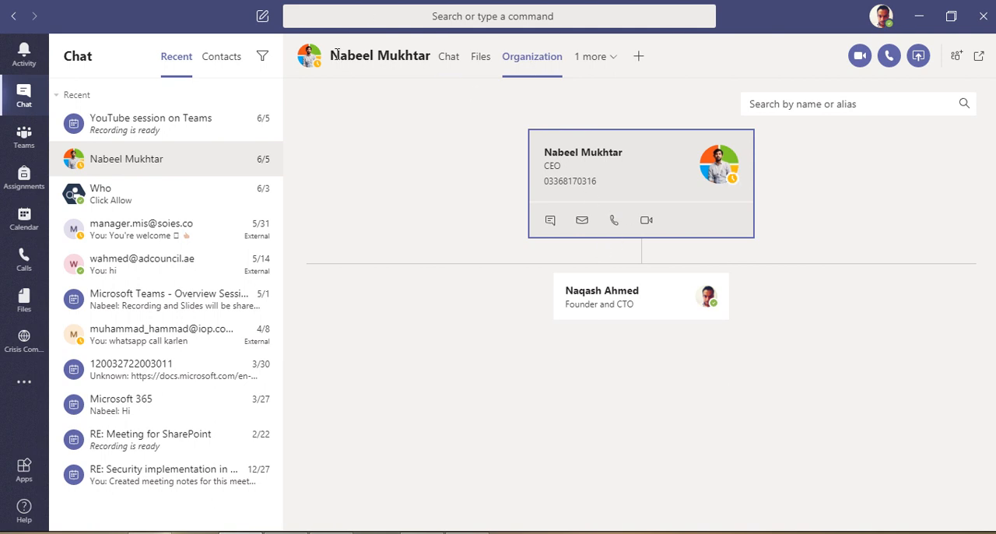
left_click_drag(339, 54, 391, 58)
left_click(386, 189)
Return to the Teams settings page in the browser and review the Devices and Search by name sections
left_click(332, 532)
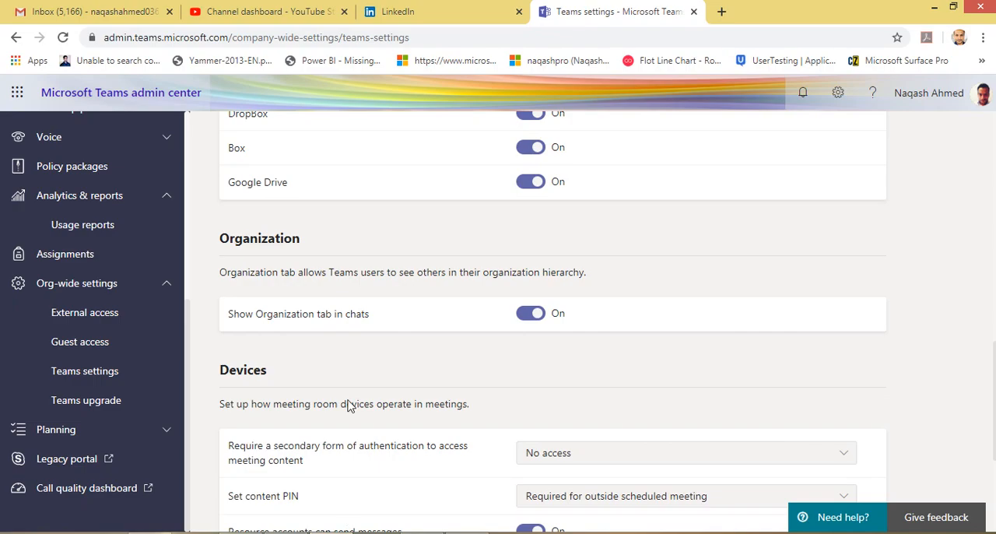
scroll(349, 332, "down", 3)
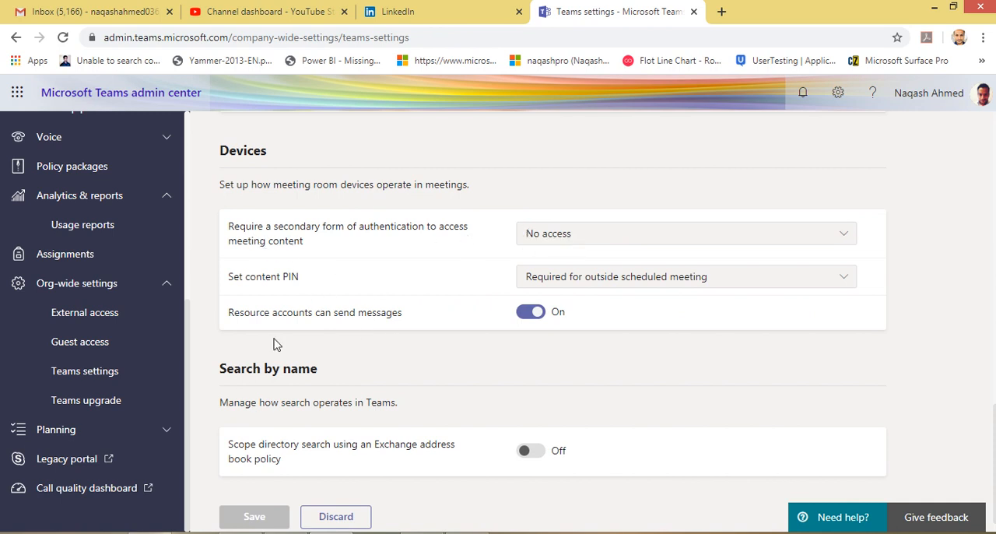
scroll(343, 438, "down", 1)
left_click_drag(293, 434, 254, 340)
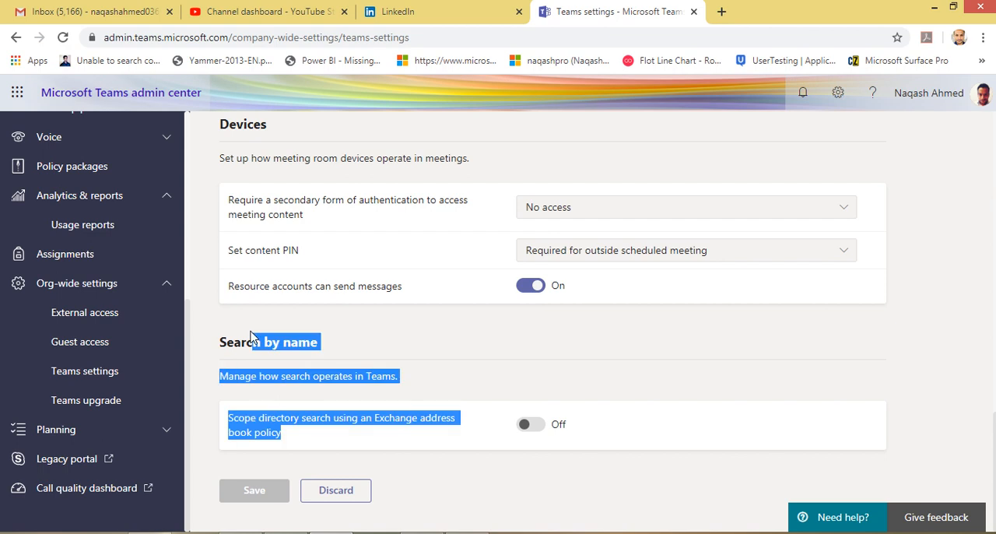
left_click(360, 325)
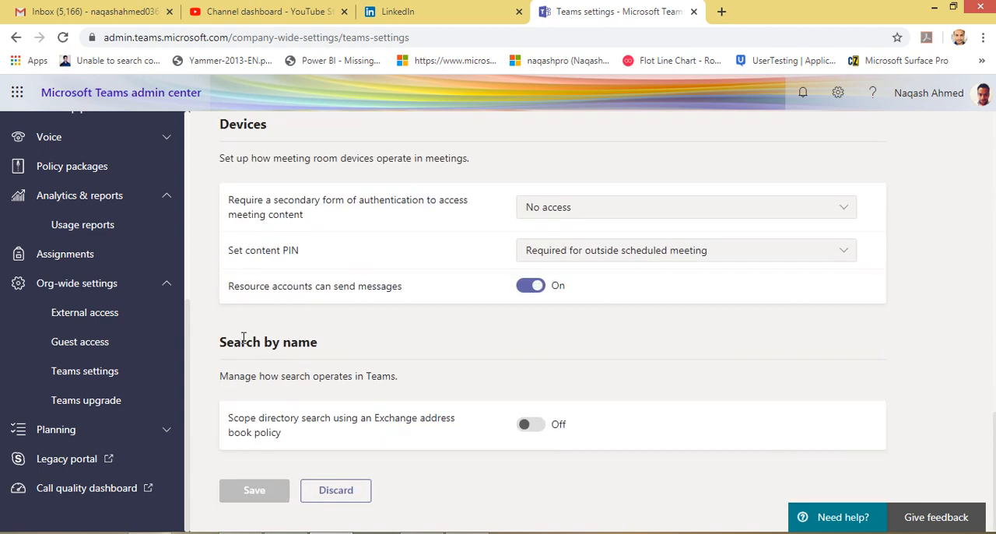
left_click_drag(226, 341, 368, 403)
left_click(368, 404)
left_click_drag(285, 418, 230, 418)
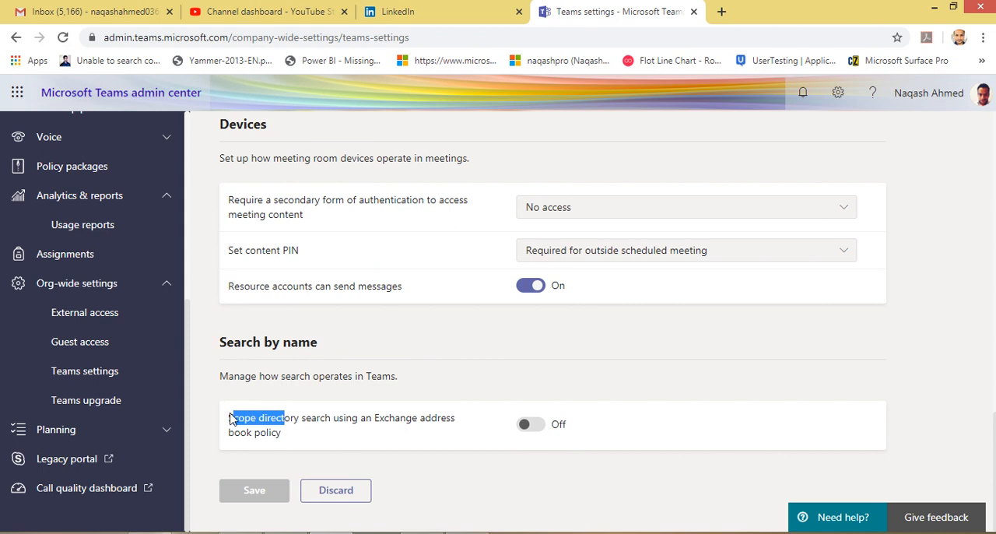
left_click(284, 433)
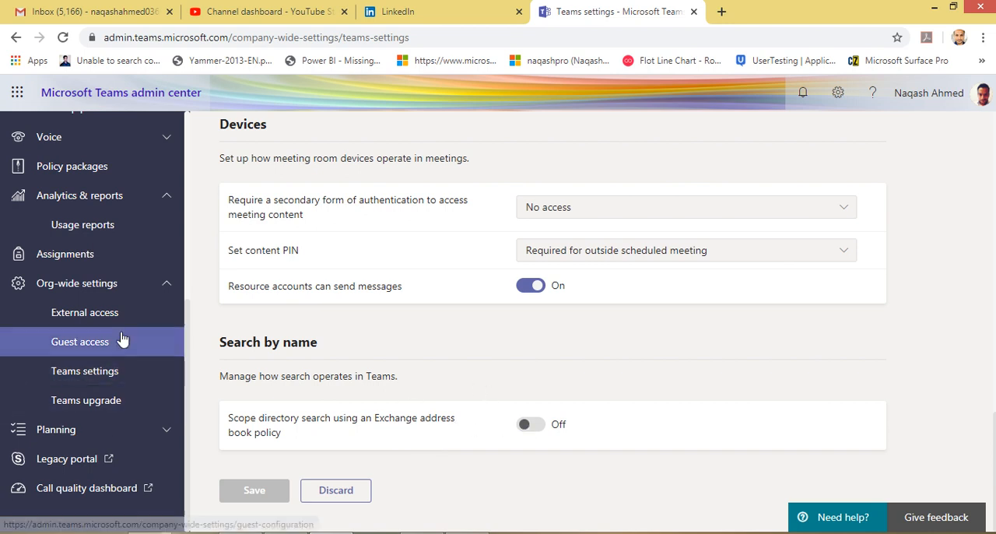
Open the Teams upgrade settings and examine the coexistence mode and the Skype for Business upgrade notification option
left_click(132, 401)
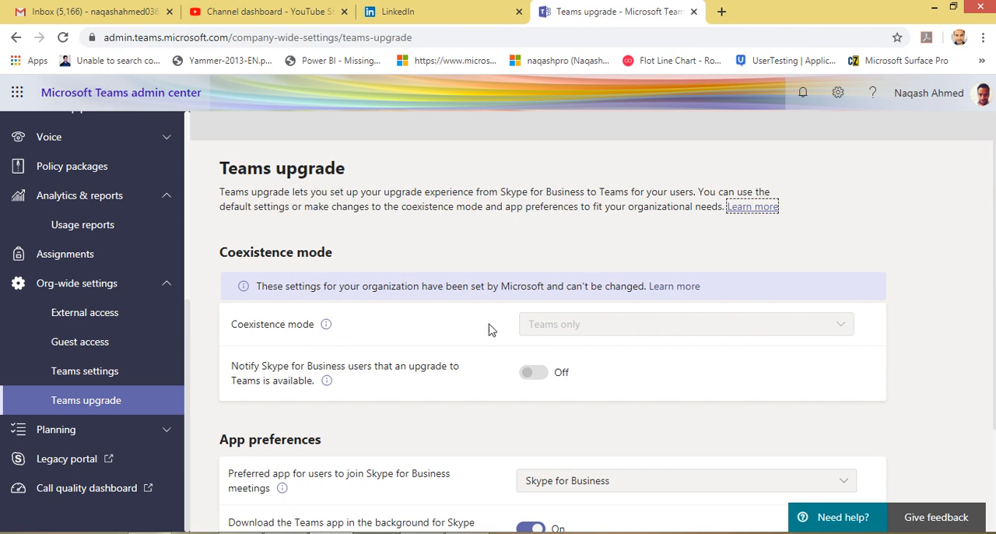
left_click(532, 331)
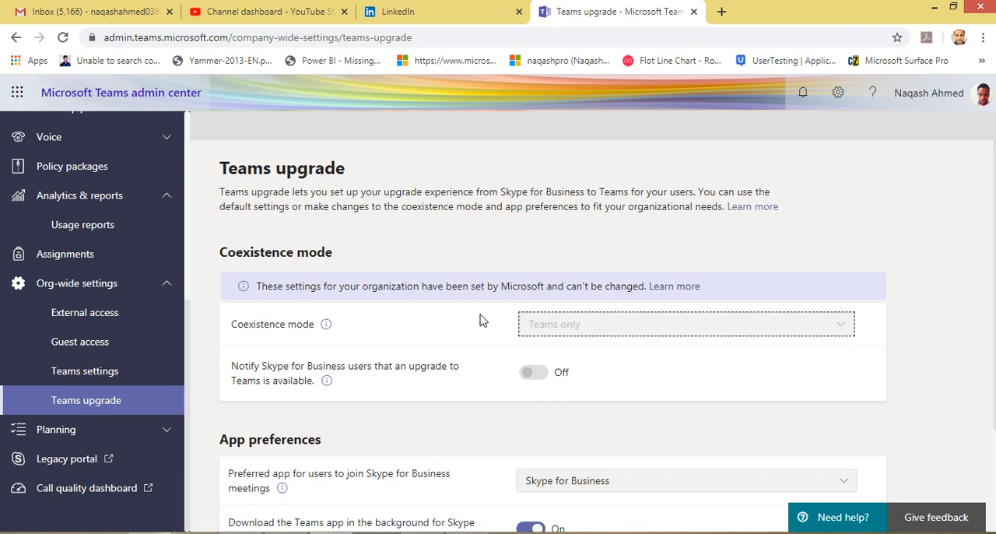
scroll(481, 319, "down", 1)
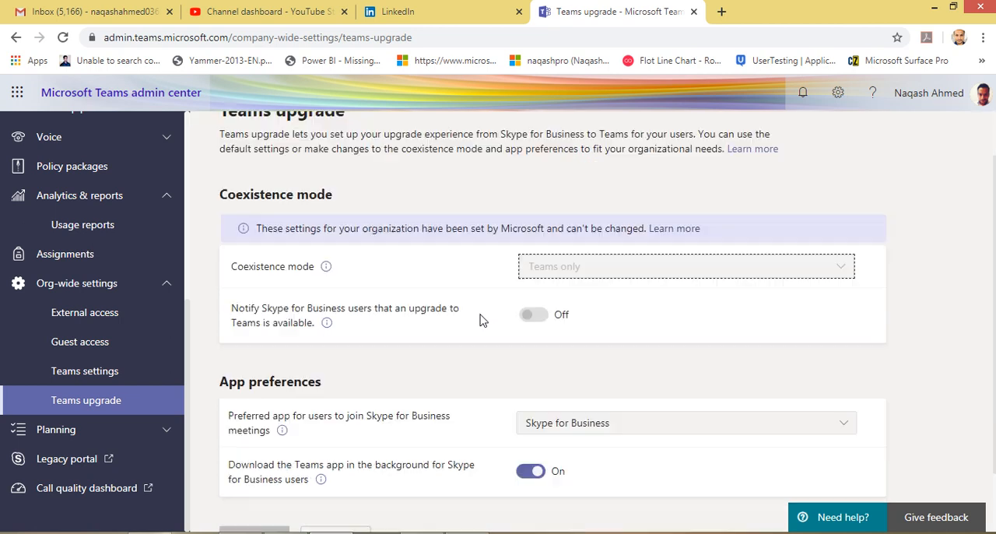
left_click_drag(589, 274, 492, 293)
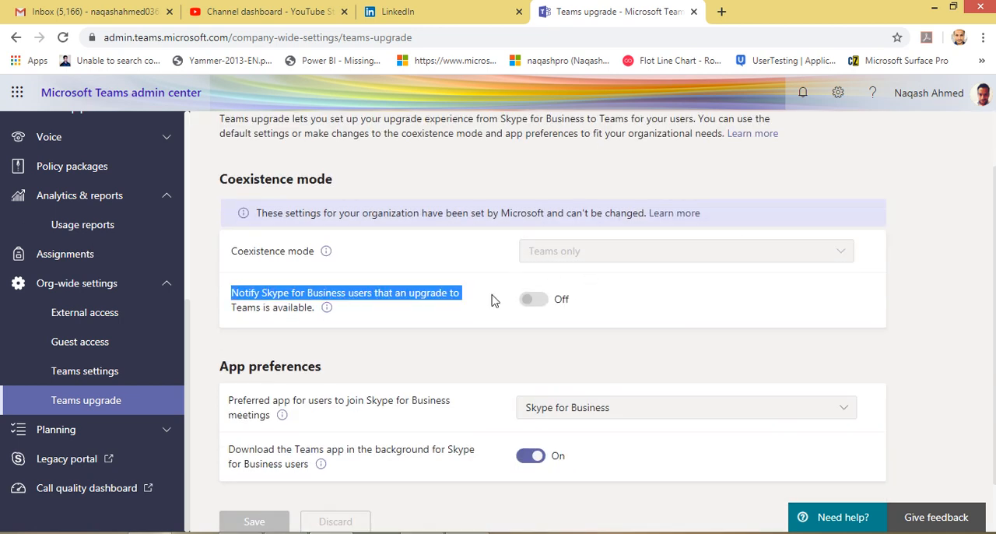
left_click(379, 257)
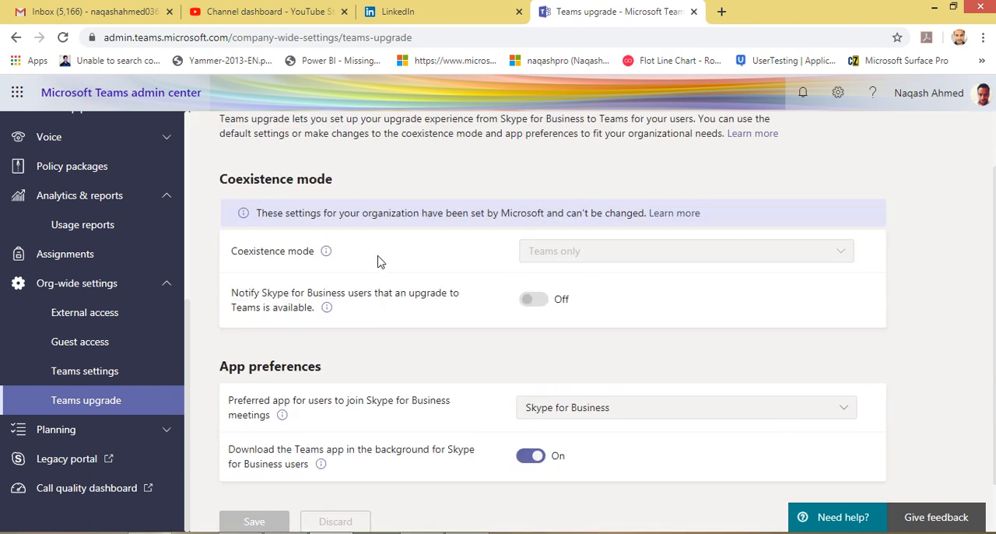
left_click(602, 252)
scroll(390, 339, "down", 1)
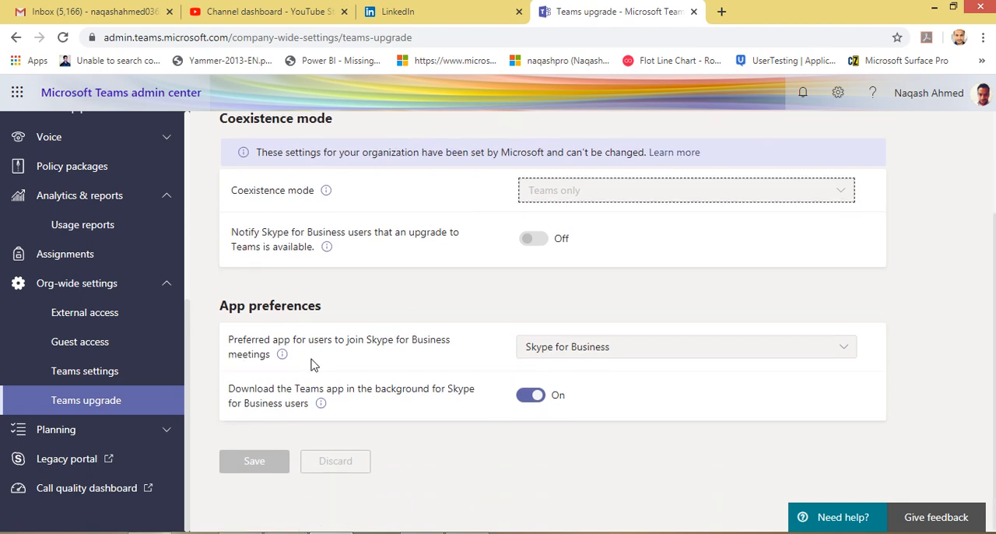
View the available preferred apps for joining Skype for Business meetings without changing the selection
left_click(624, 350)
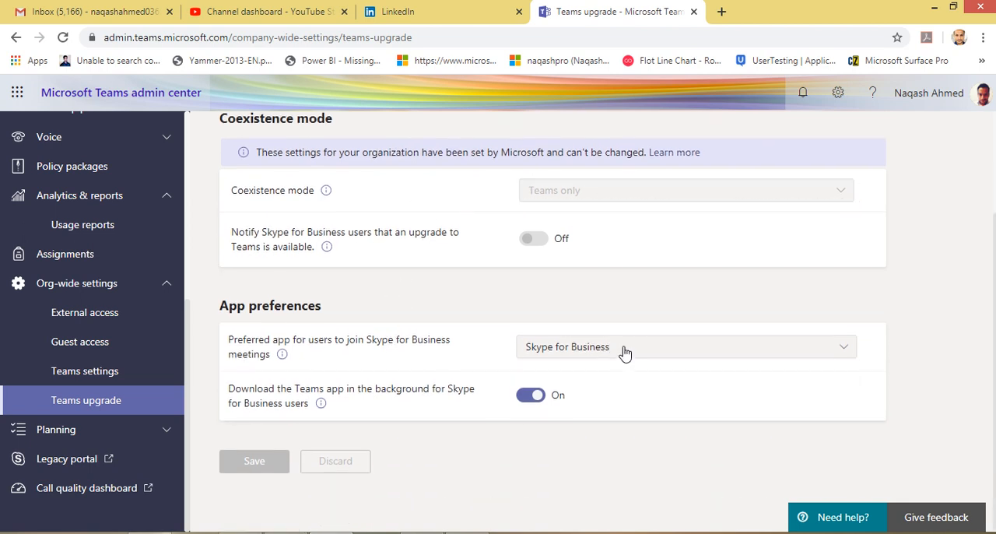
left_click(417, 351)
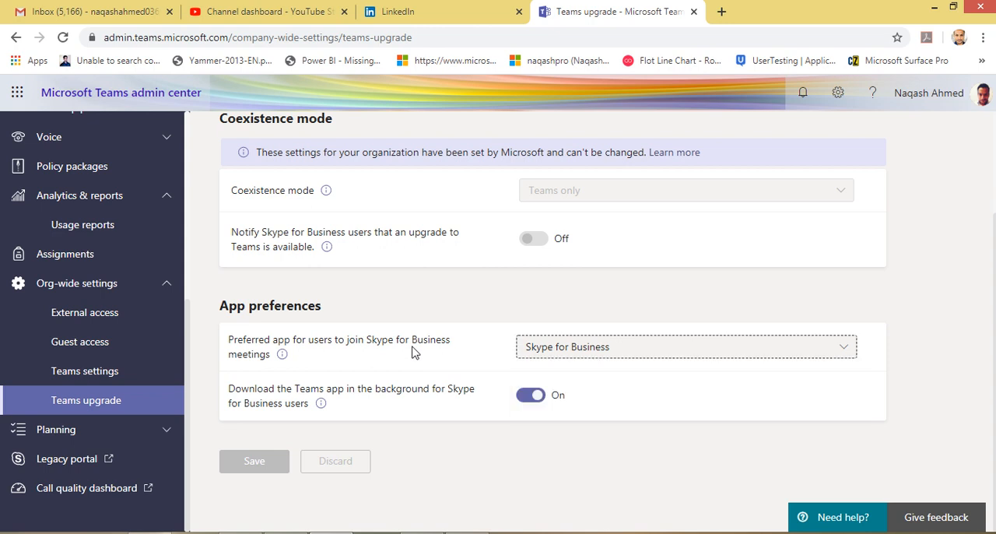
left_click(588, 352)
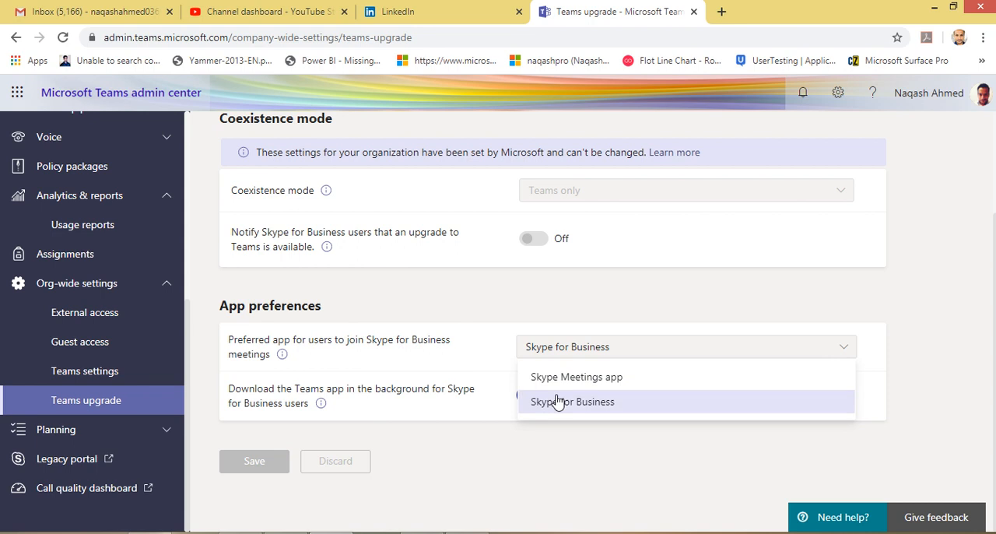
key("Escape")
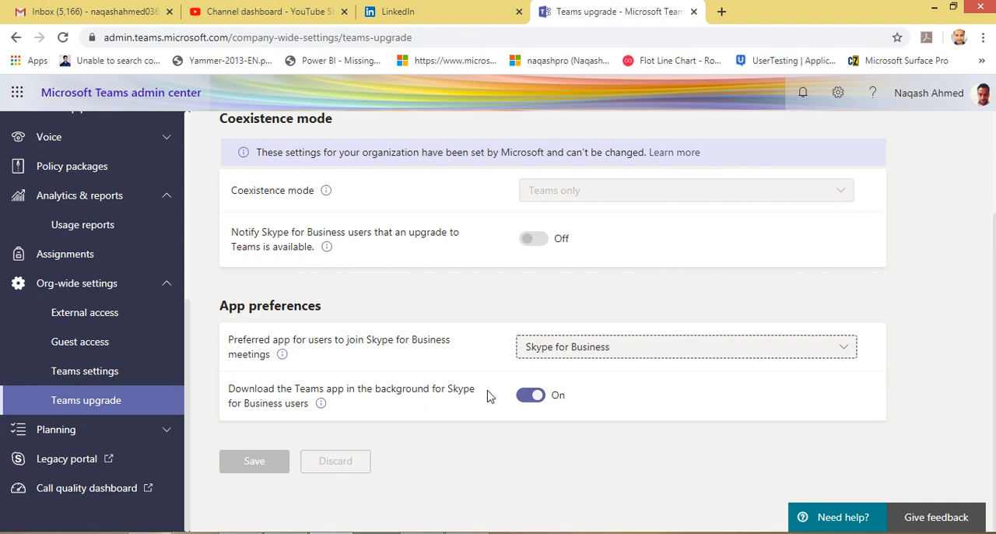
Expand the Planning section and open Teams advisor to view the workloads available for deployment
scroll(489, 391, "up", 2)
scroll(494, 378, "down", 2)
left_click(47, 428)
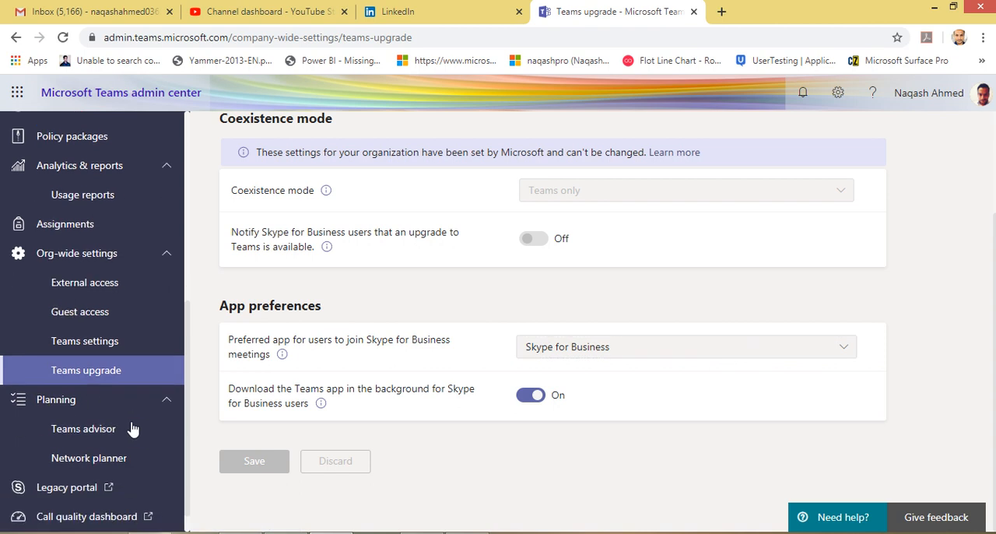
left_click(107, 407)
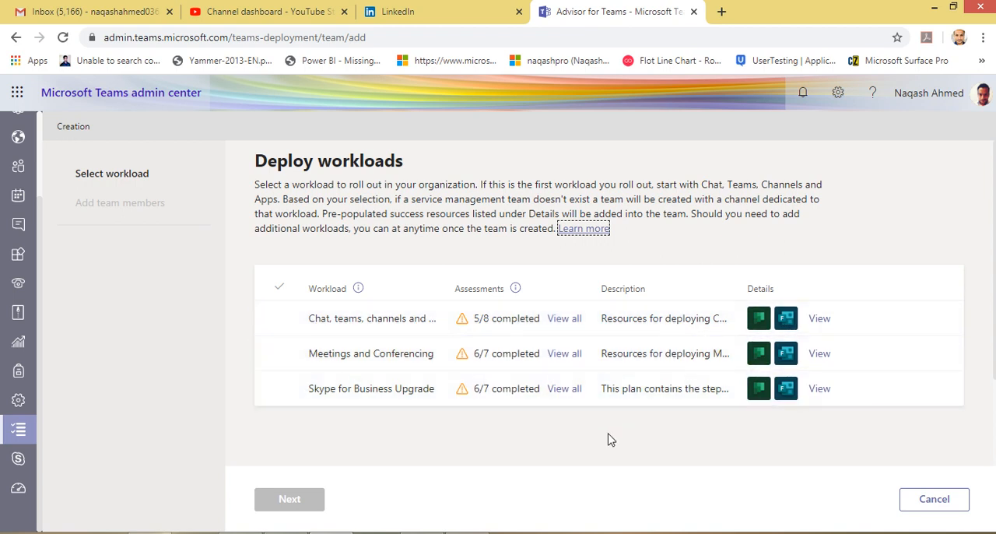
Discard the workload deployment without selecting a workload, and open Network planner under Planning to view the network plans summary
left_click(937, 504)
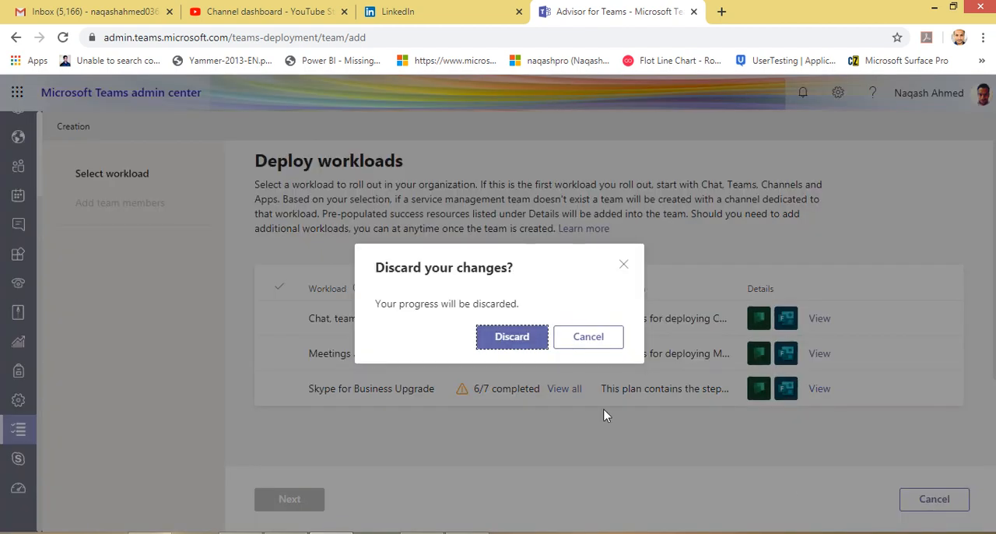
left_click(502, 344)
scroll(140, 475, "down", 2)
scroll(140, 474, "down", 4)
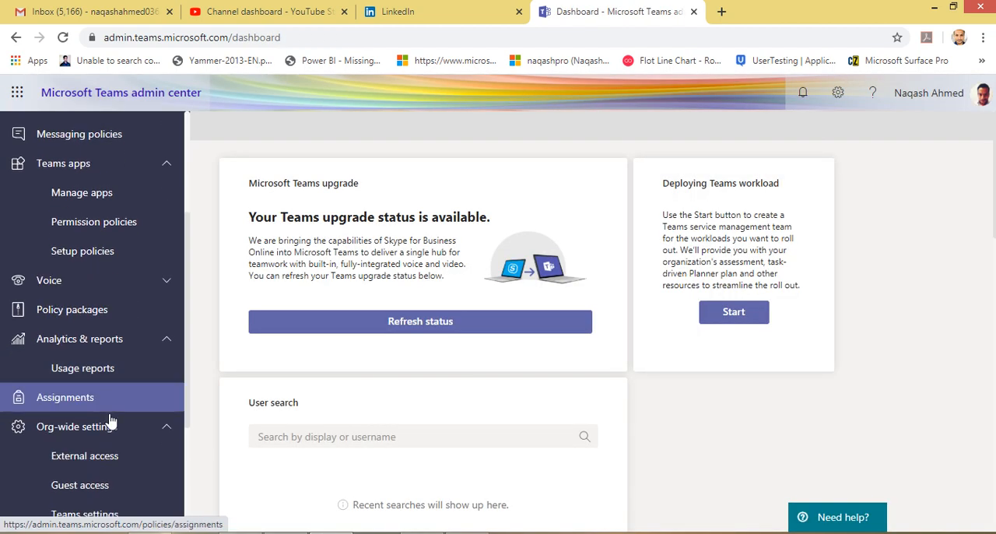
left_click(116, 444)
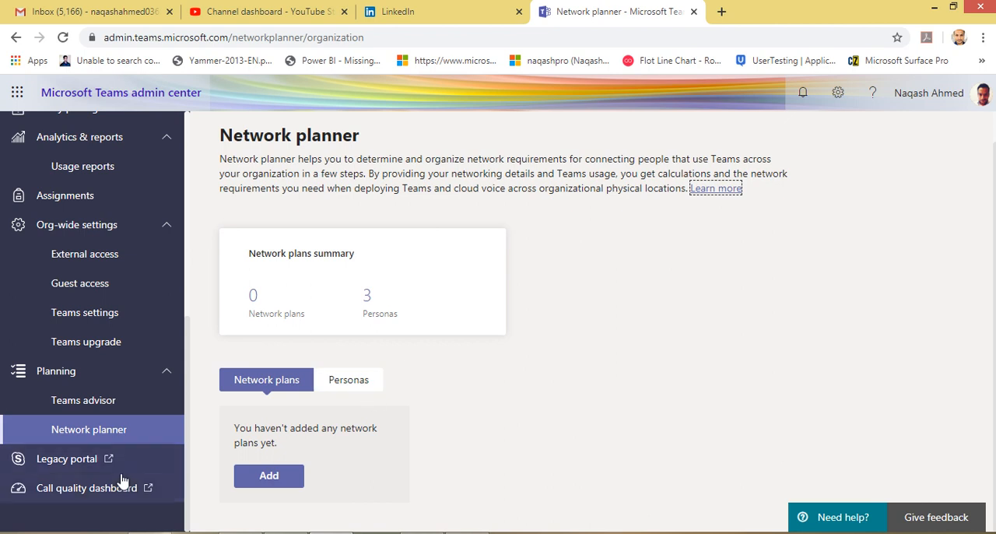
Launch the Legacy portal and the Call quality dashboard from the Teams admin center, each in its own browser tab
left_click(33, 472)
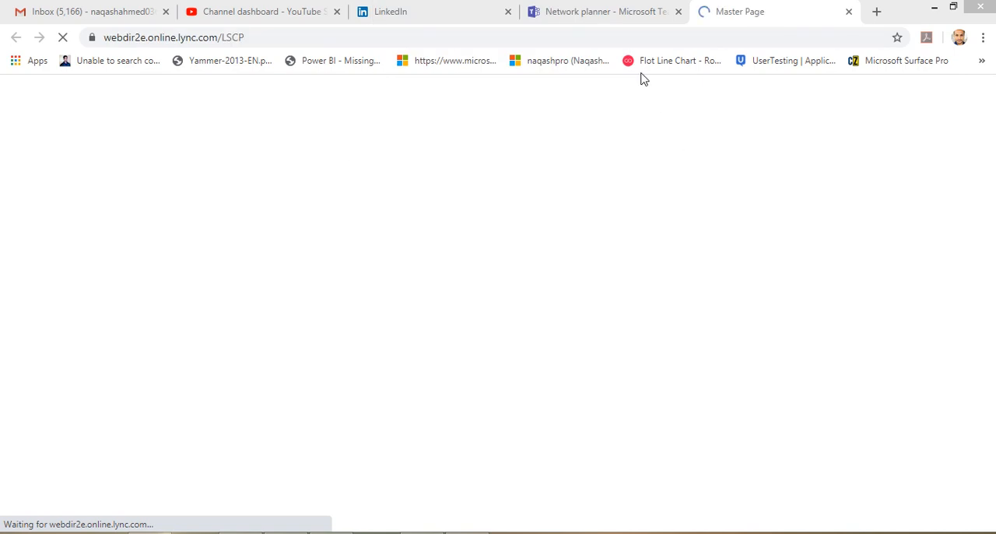
left_click(649, 11)
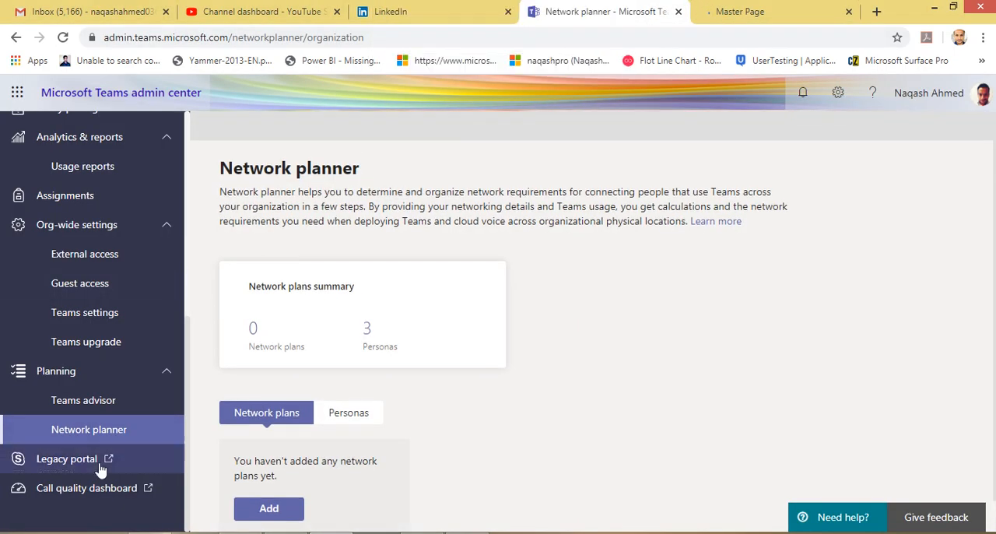
left_click(780, 18)
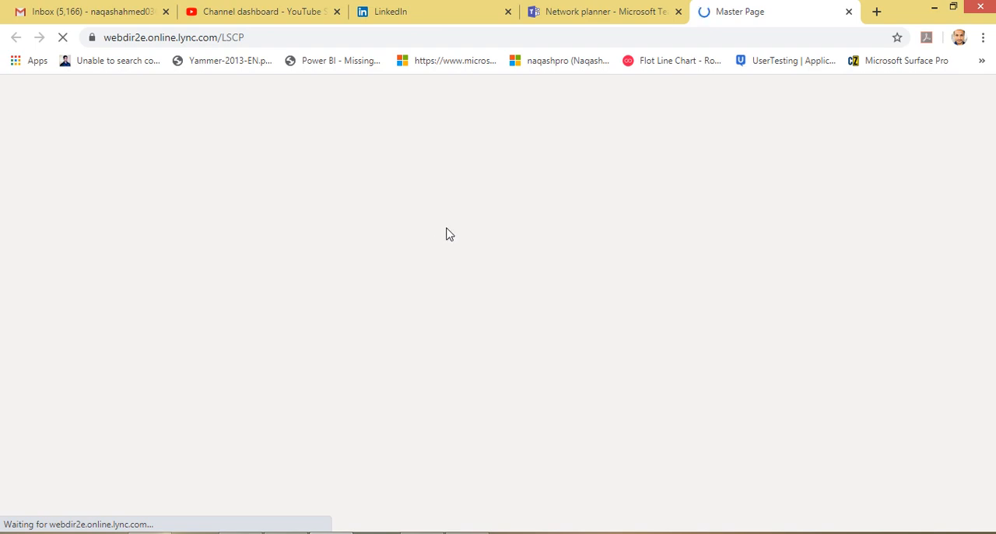
left_click(622, 15)
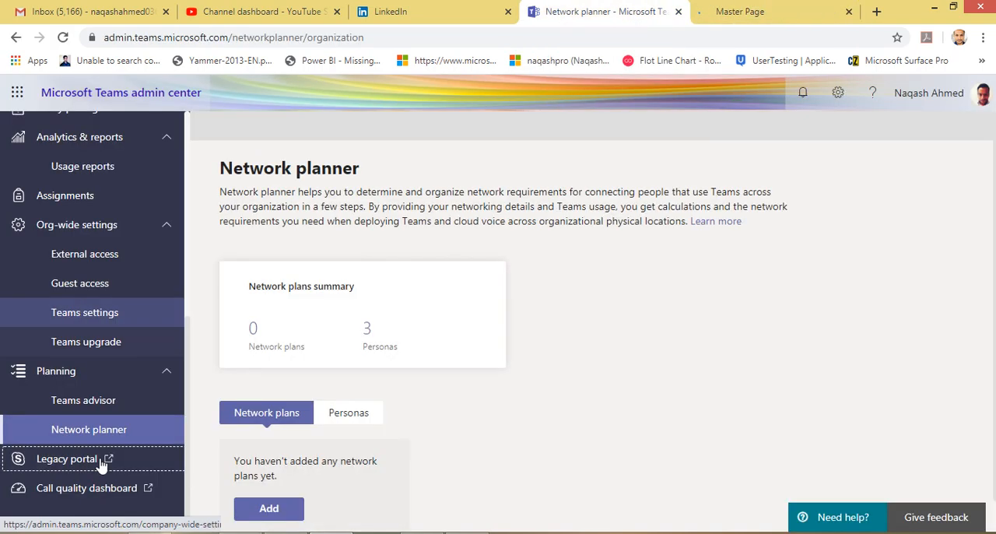
left_click(89, 488)
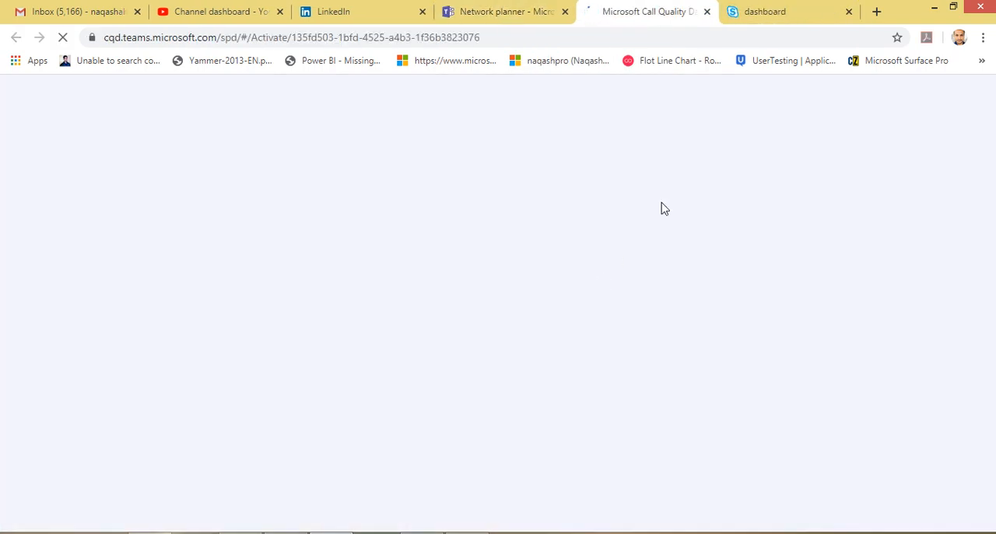
View the Skype for Business admin center's title and dashboard, and close that page
left_click(764, 12)
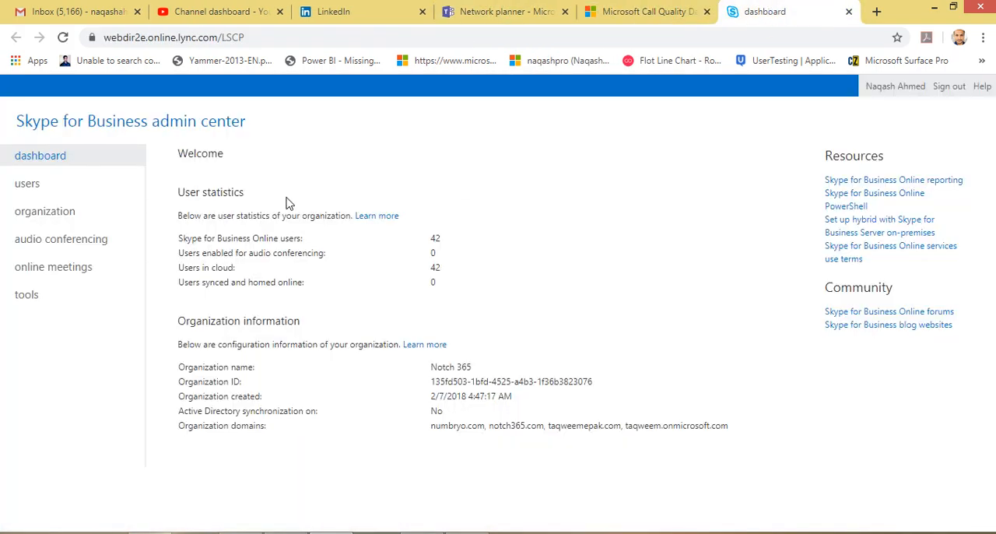
left_click_drag(16, 121, 291, 129)
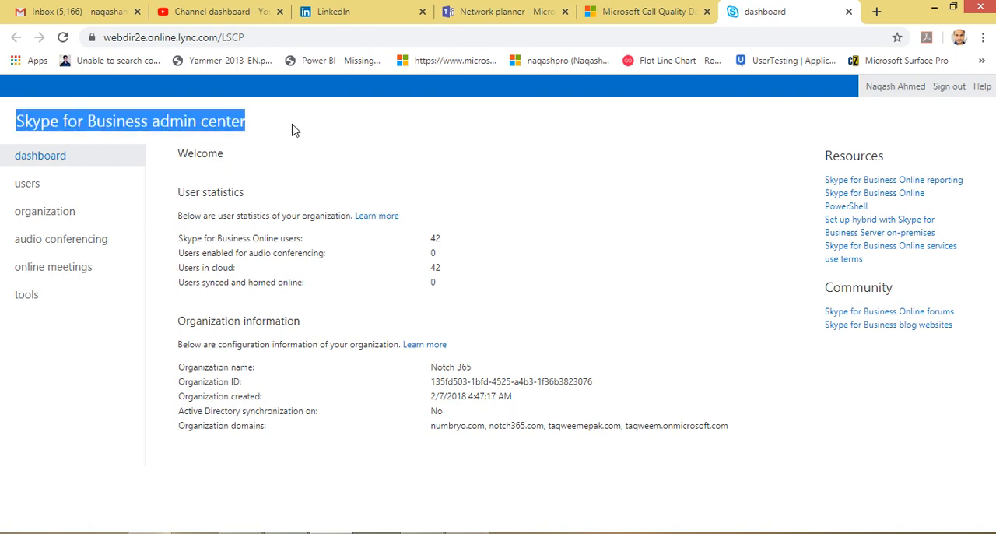
left_click(295, 130)
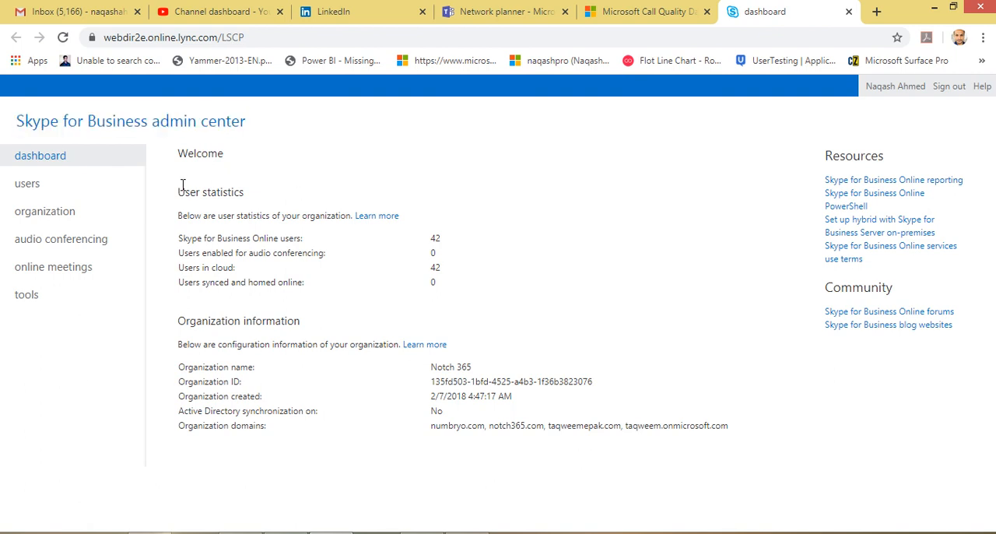
left_click_drag(15, 121, 273, 129)
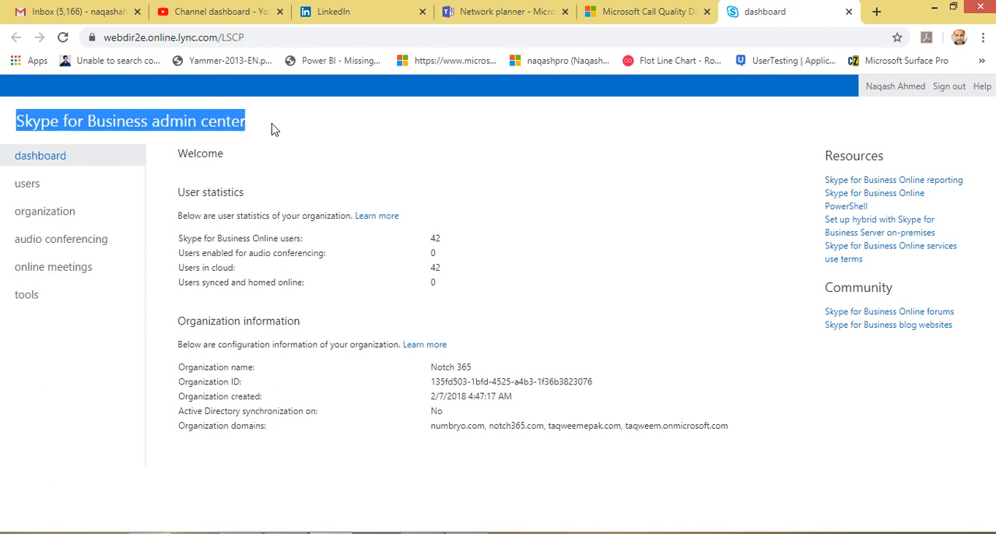
left_click(273, 130)
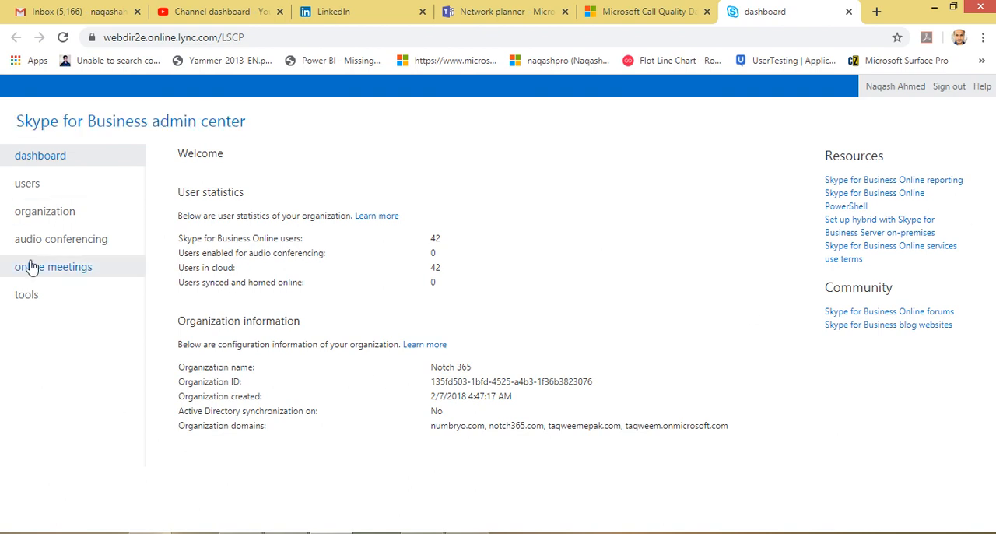
left_click(849, 12)
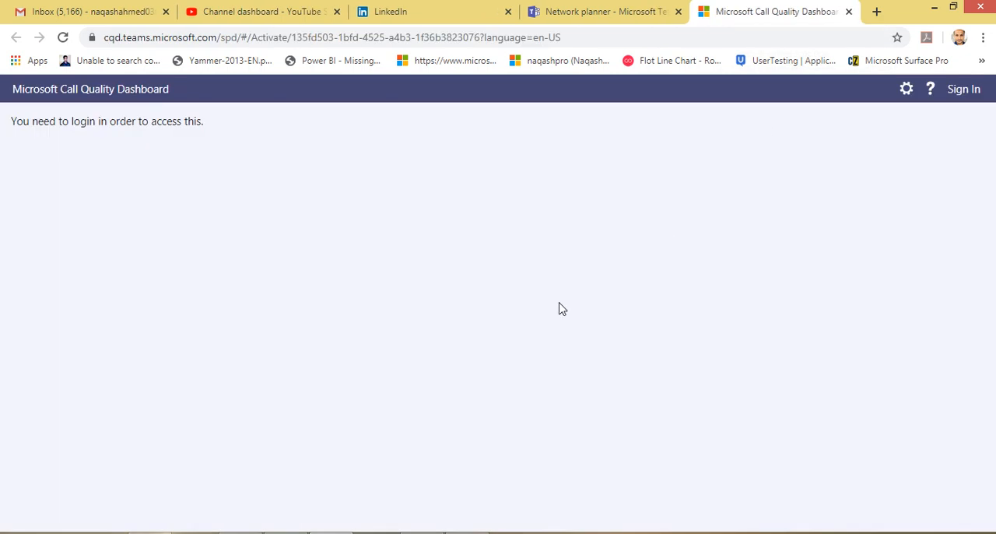
Sign in to the Microsoft Call Quality Dashboard and examine the monthly and daily trend charts under Overall Call Quality
left_click(969, 96)
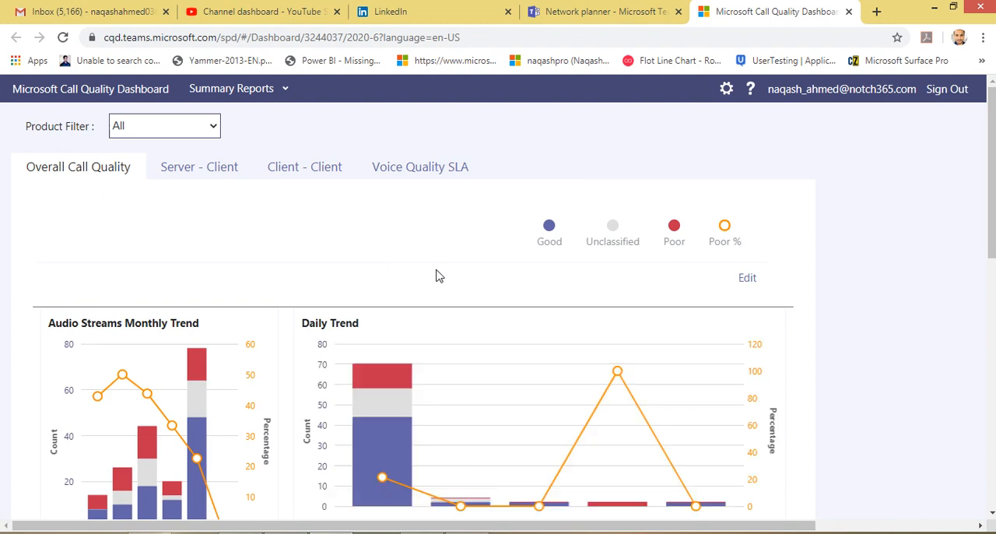
scroll(656, 280, "down", 2)
scroll(656, 280, "down", 6)
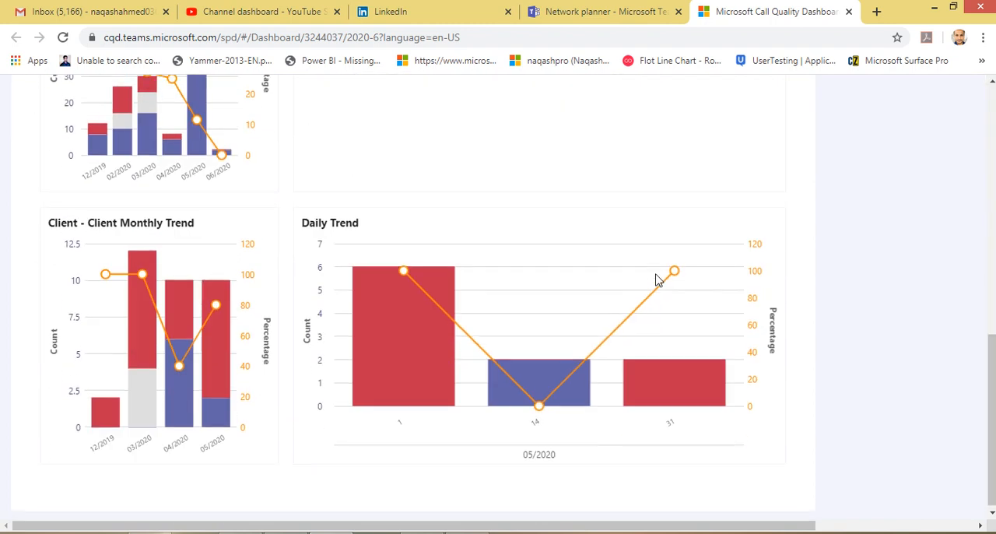
scroll(656, 280, "up", 3)
scroll(655, 280, "up", 5)
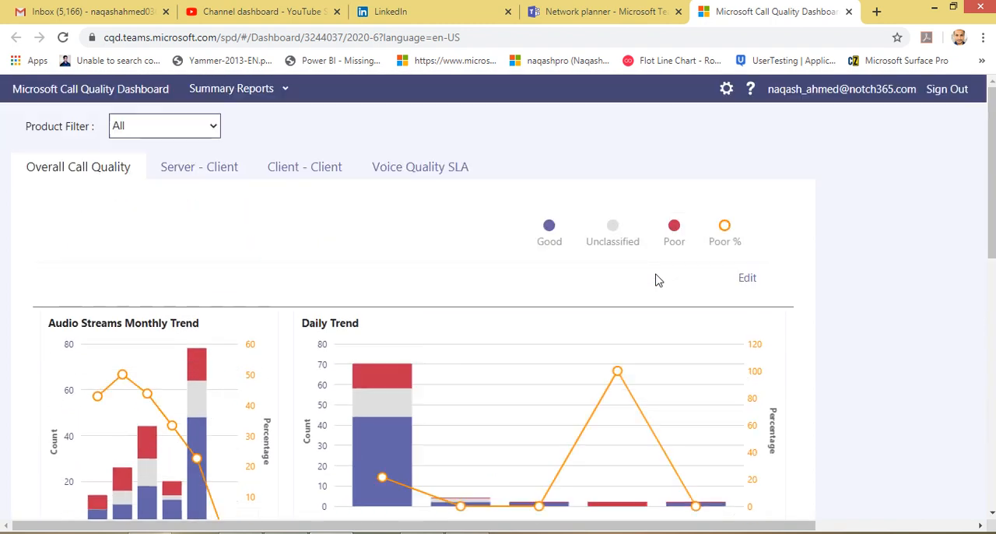
Examine the Server - Client, Client - Client and Voice Quality SLA reports in the Call Quality Dashboard
left_click(206, 172)
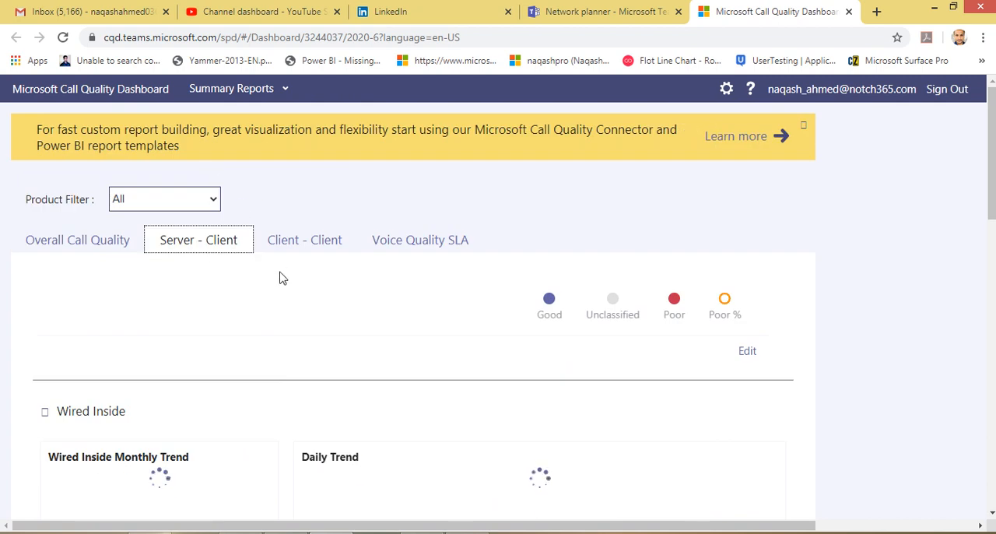
scroll(284, 279, "down", 3)
scroll(286, 278, "down", 5)
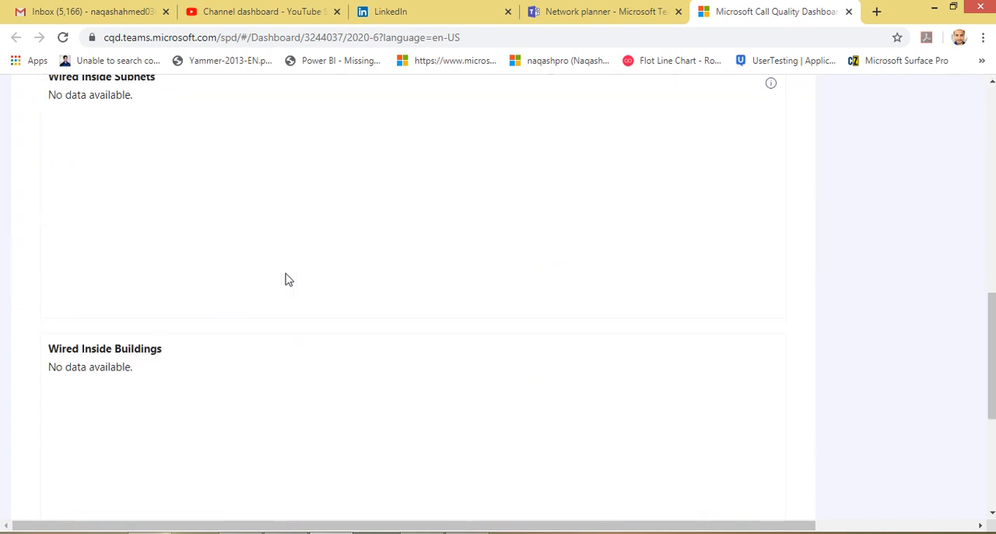
scroll(307, 169, "up", 8)
left_click(307, 312)
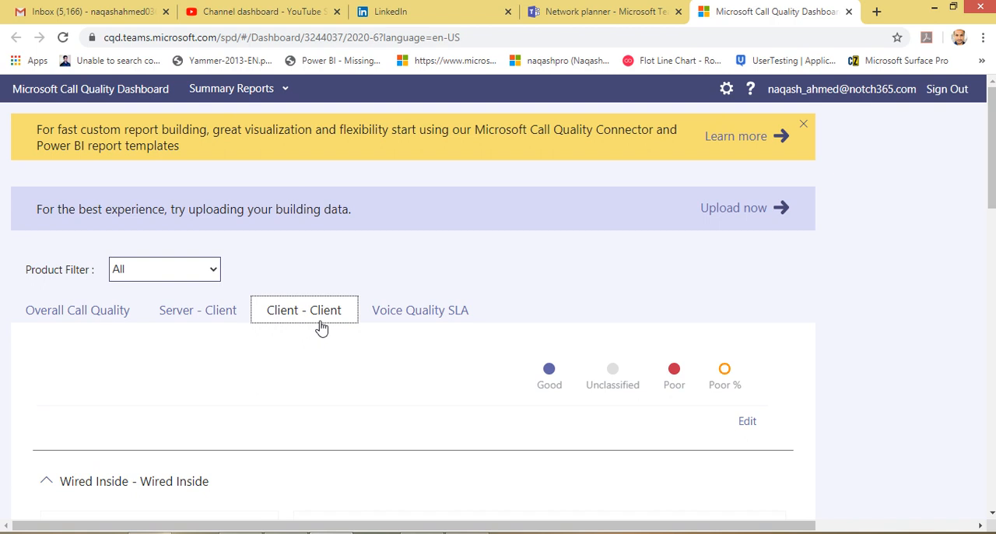
left_click(400, 317)
scroll(632, 385, "down", 4)
scroll(631, 385, "up", 4)
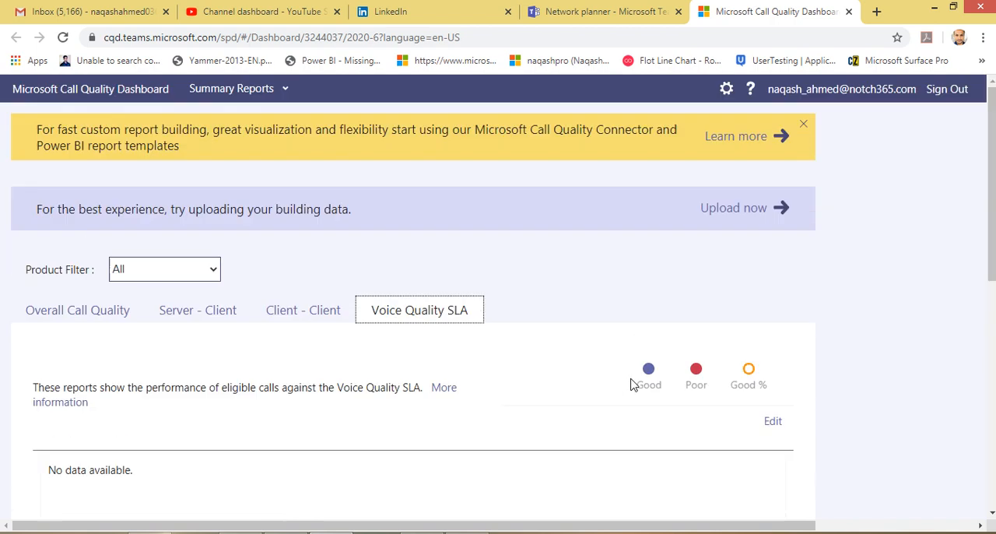
Return to the Overall Call Quality report for another look and close the Call Quality Dashboard page
left_click(91, 317)
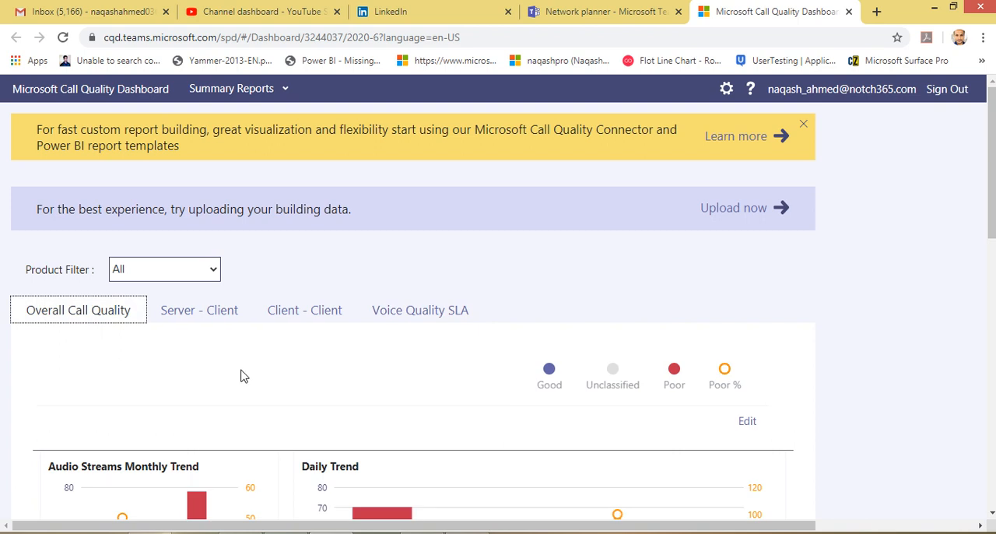
scroll(242, 376, "down", 5)
scroll(264, 371, "up", 5)
left_click(848, 11)
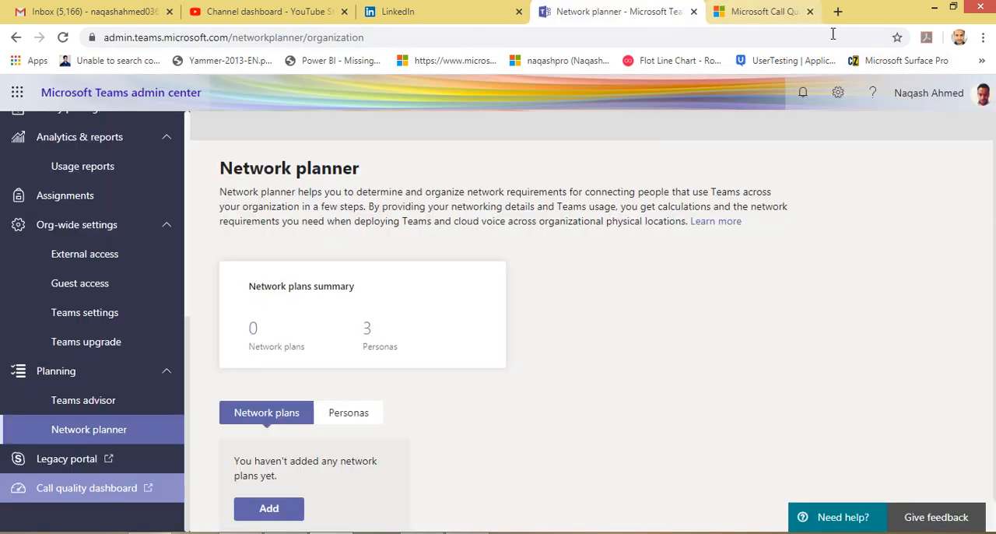
Return to the Teams admin center Dashboard, expand the Teams section and briefly view the options under Meetings
scroll(145, 445, "up", 5)
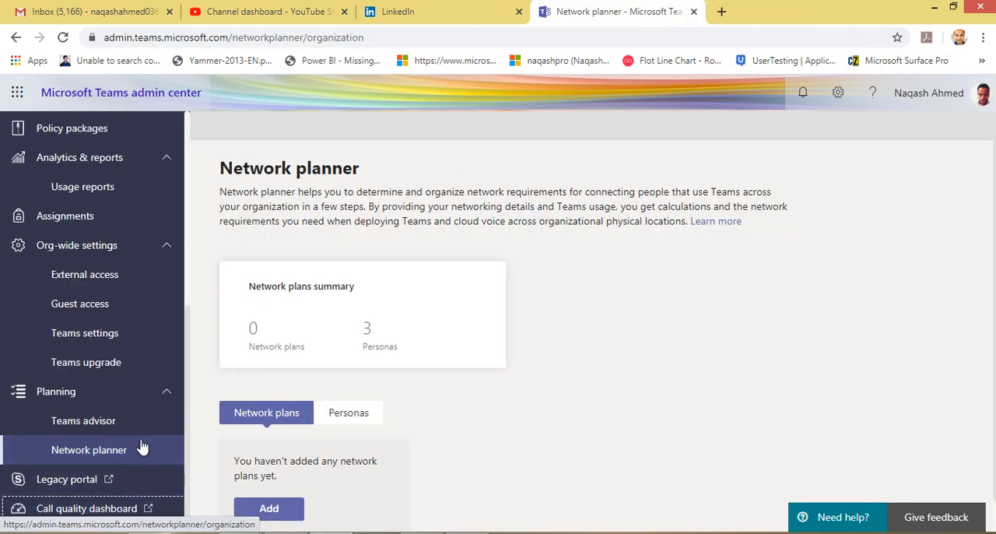
scroll(143, 446, "down", 5)
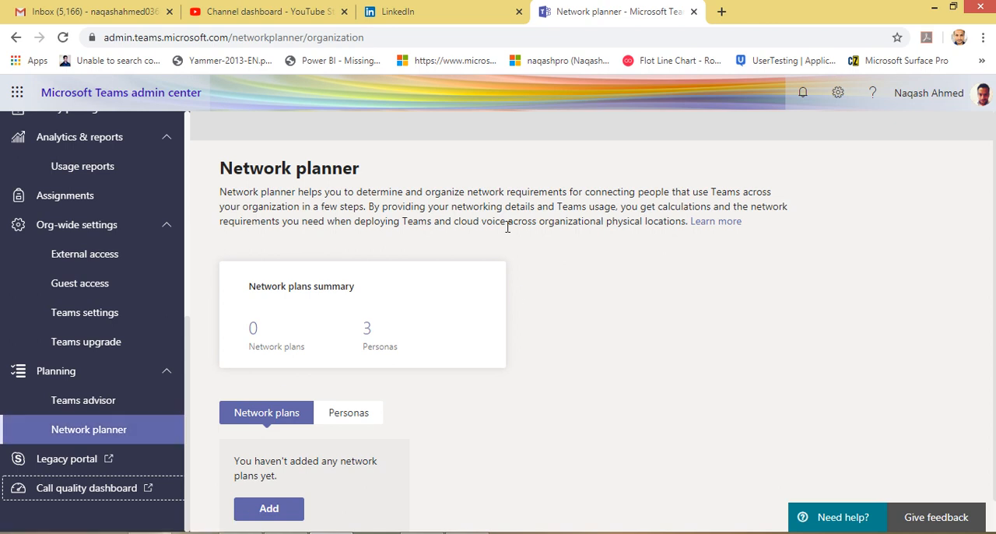
scroll(47, 257, "up", 5)
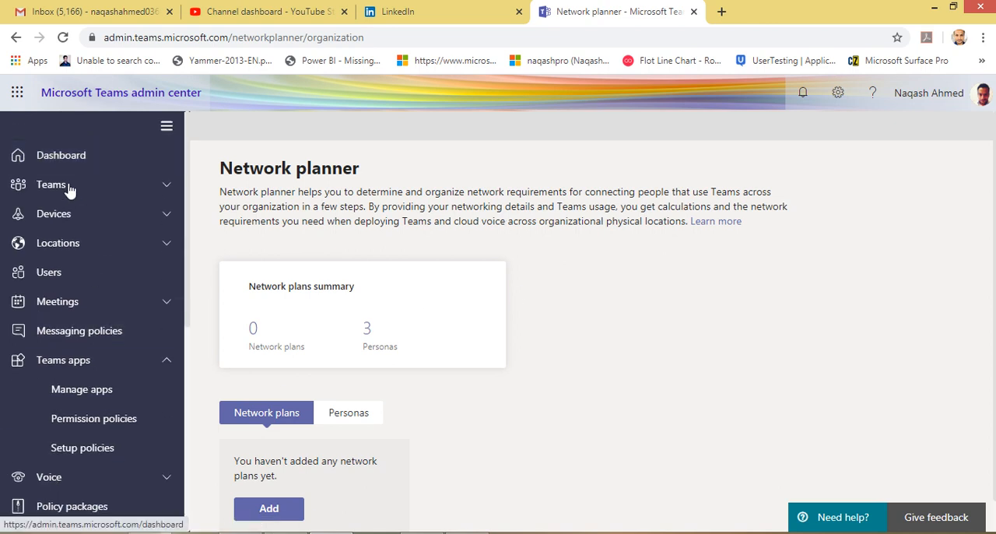
left_click(62, 158)
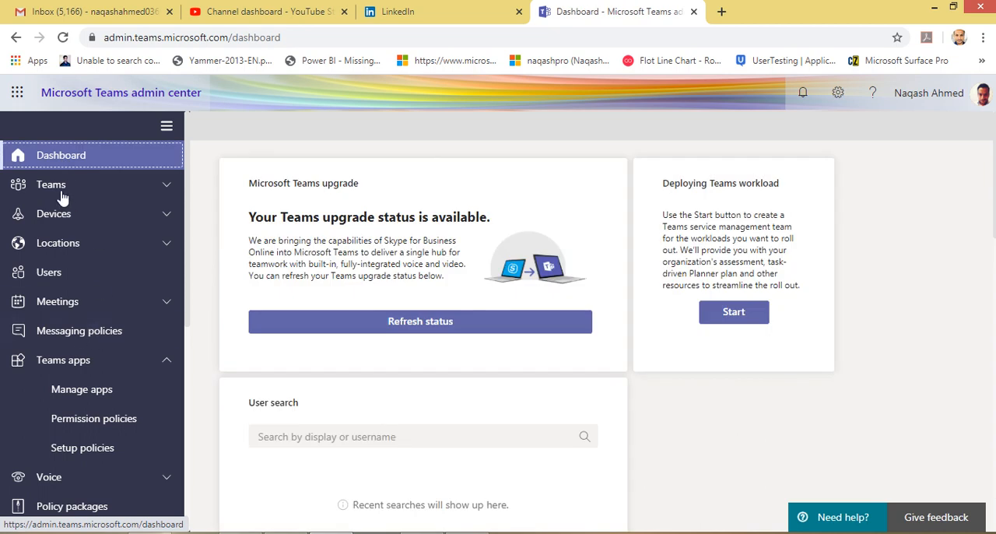
left_click(62, 194)
left_click(104, 364)
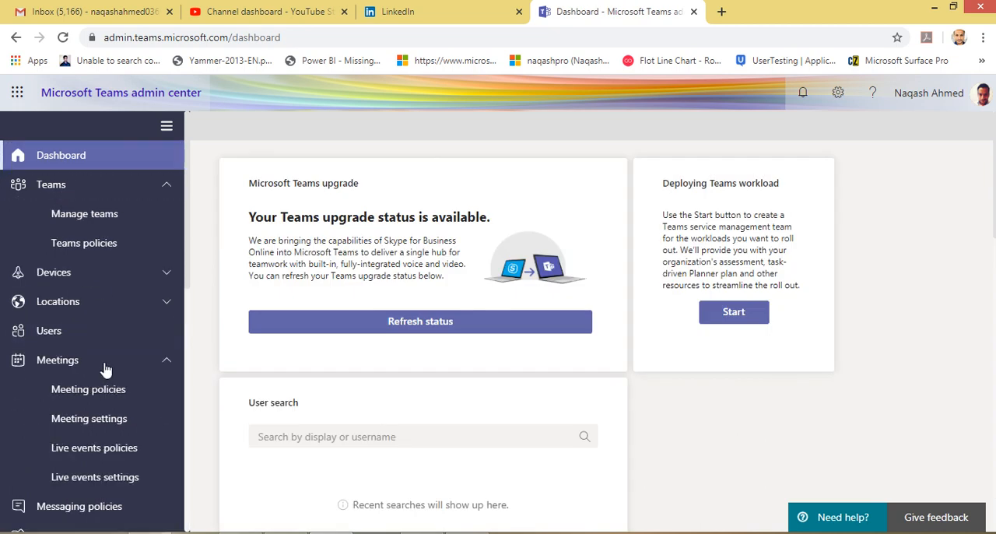
left_click(105, 364)
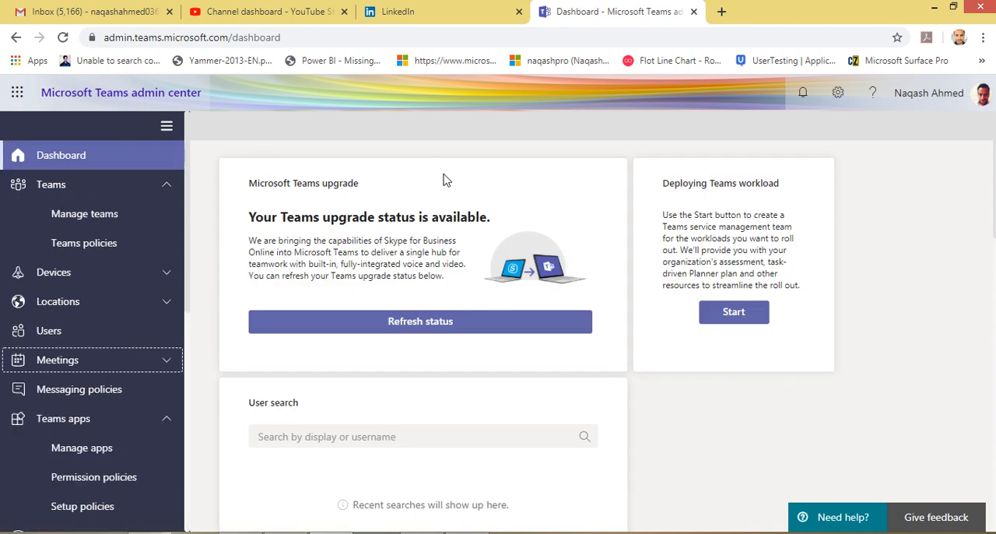